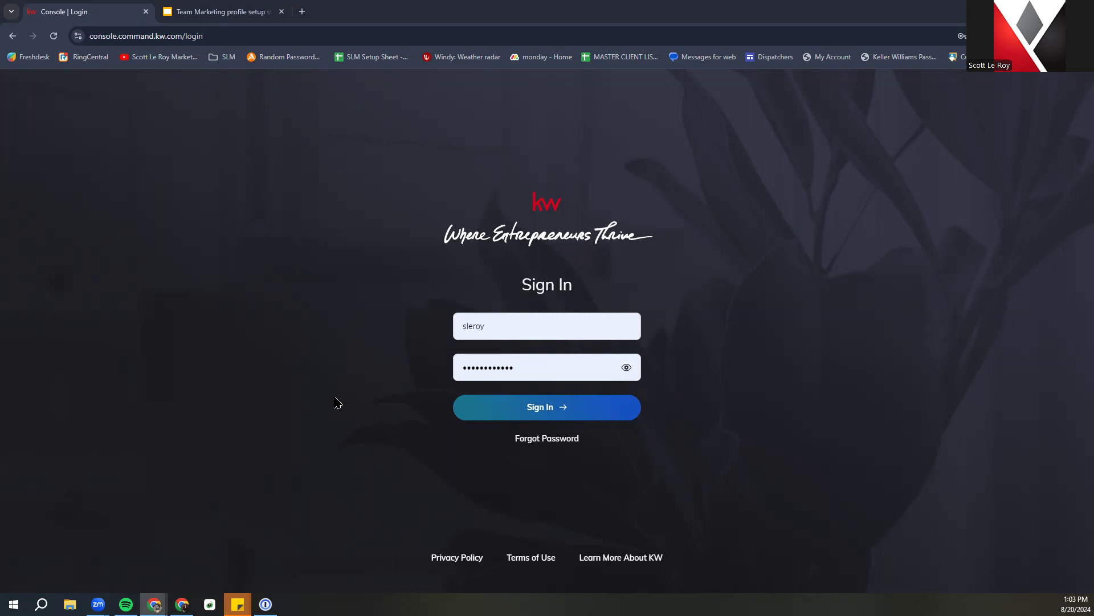
# Sign in to the KW console and switch from the personal account to The Dream Team account
pyautogui.click(530, 408)
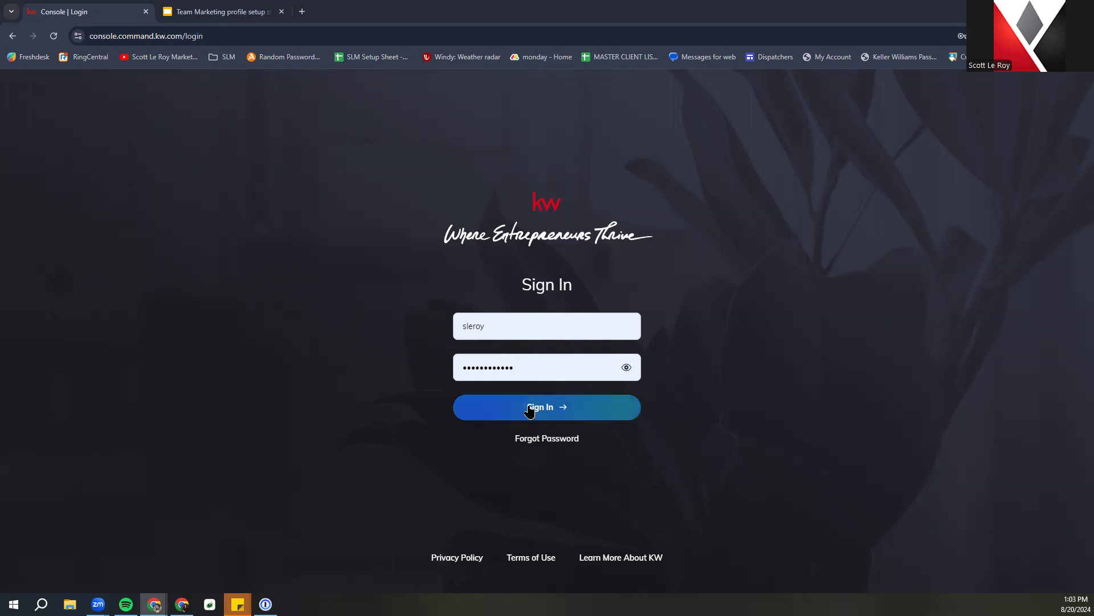
pyautogui.click(530, 408)
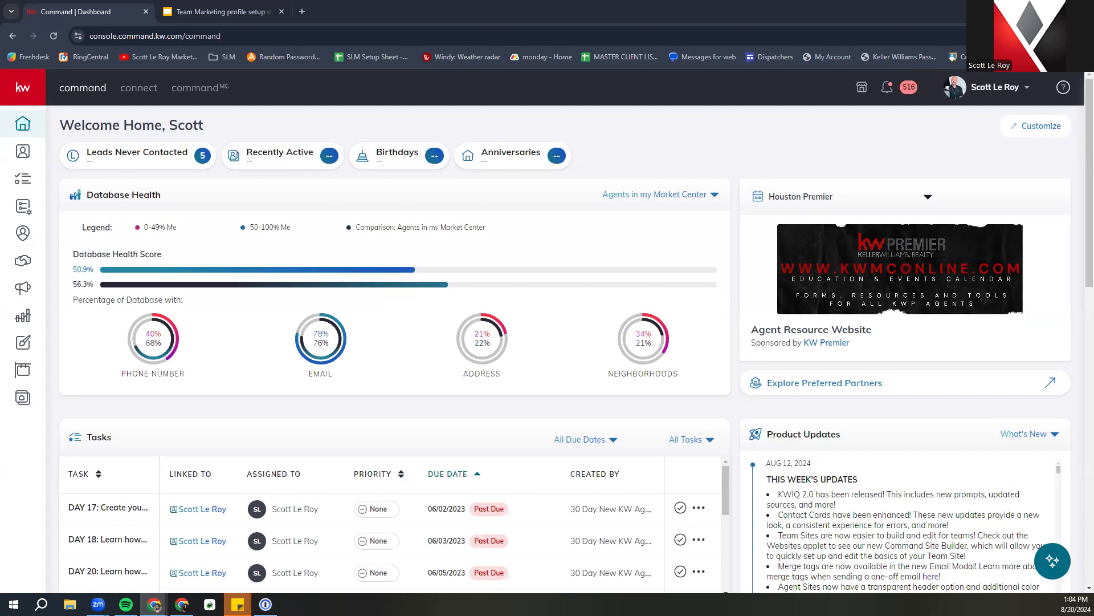
pyautogui.click(969, 93)
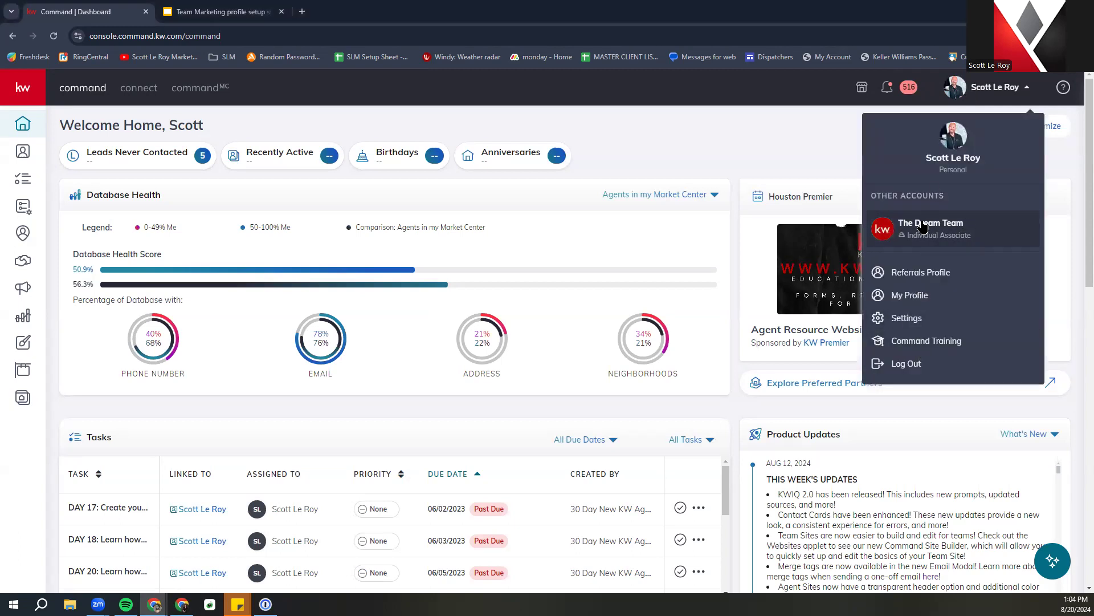
pyautogui.click(962, 227)
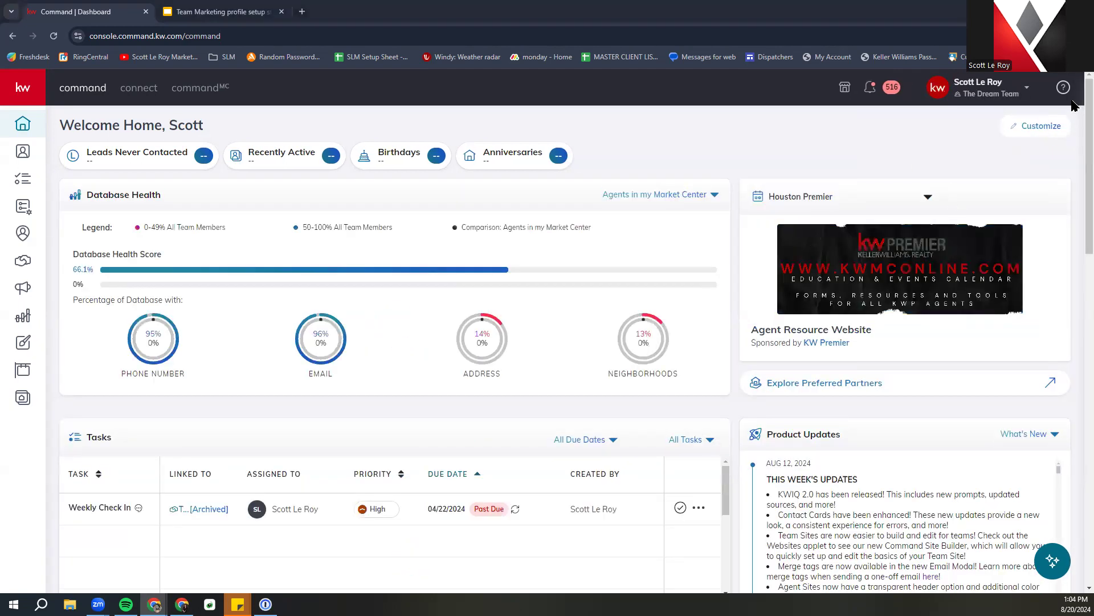
# Open the Marketing Profile page under the Connect settings for the team account
pyautogui.click(1002, 90)
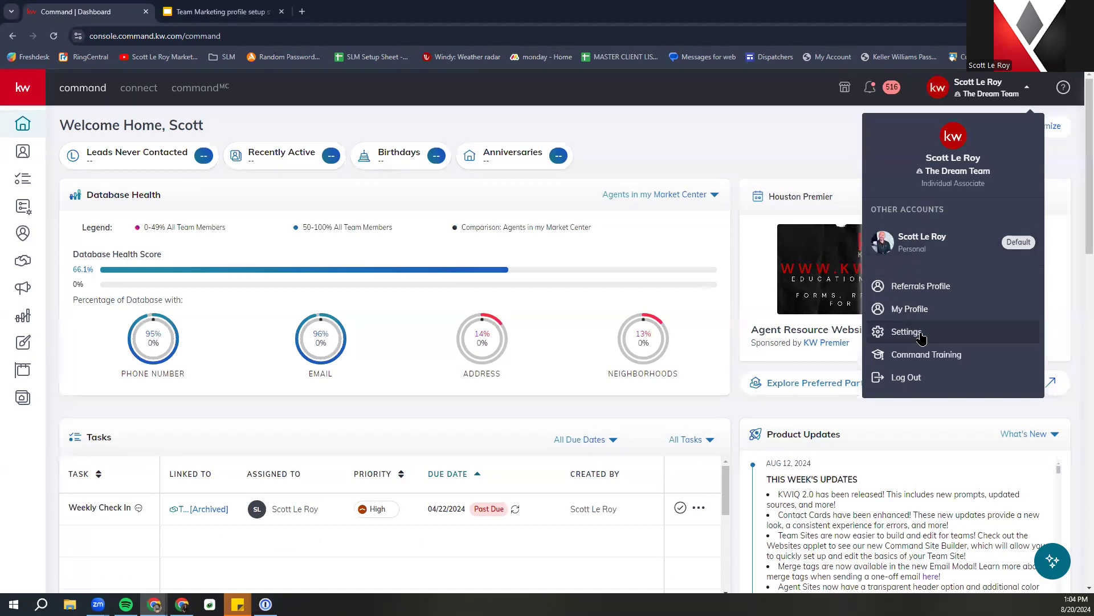
pyautogui.click(920, 333)
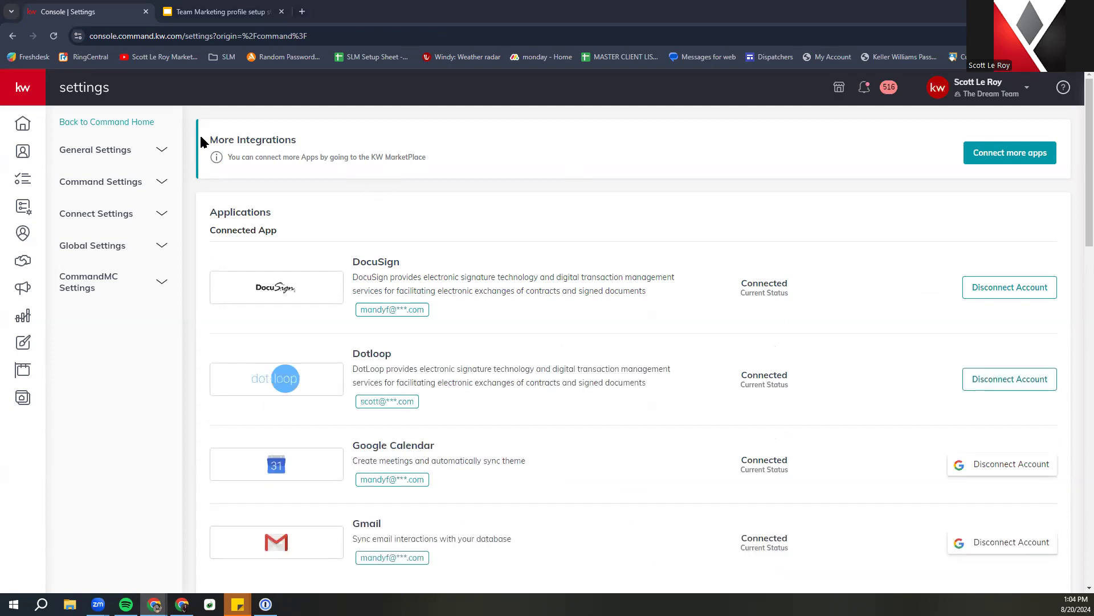
pyautogui.click(109, 216)
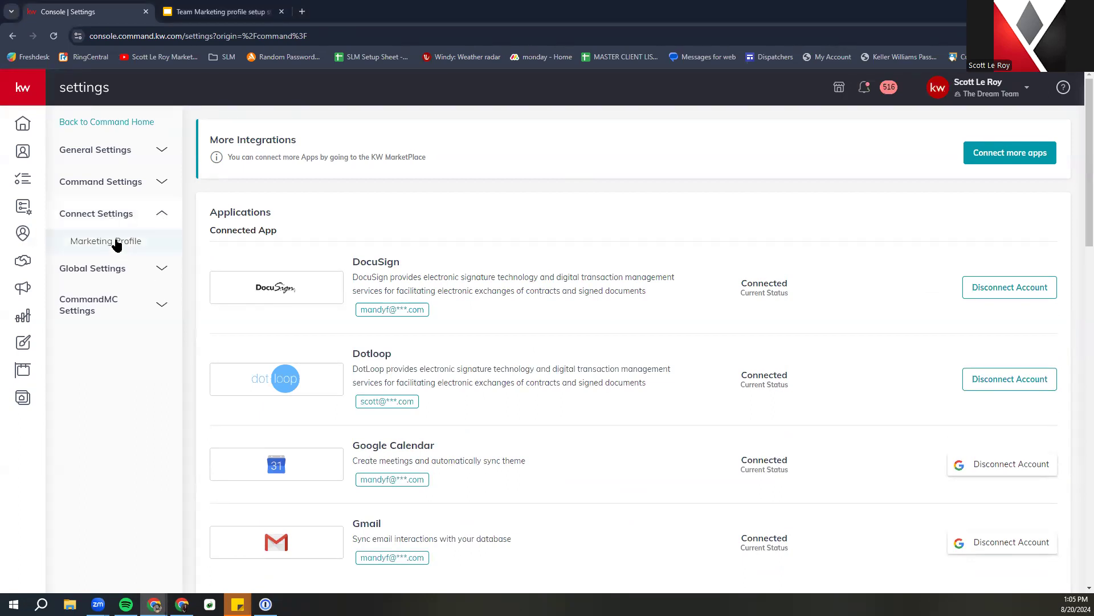
pyautogui.click(108, 241)
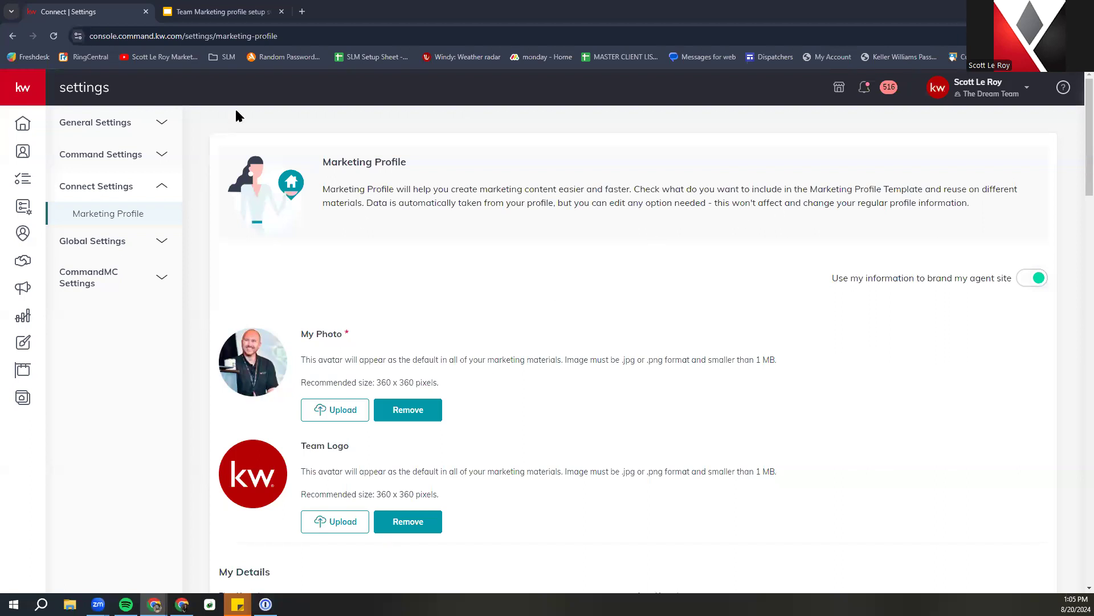
# Switch to the Team Marketing profile setup steps deck in Google Slides and present it from the first slide
pyautogui.click(248, 7)
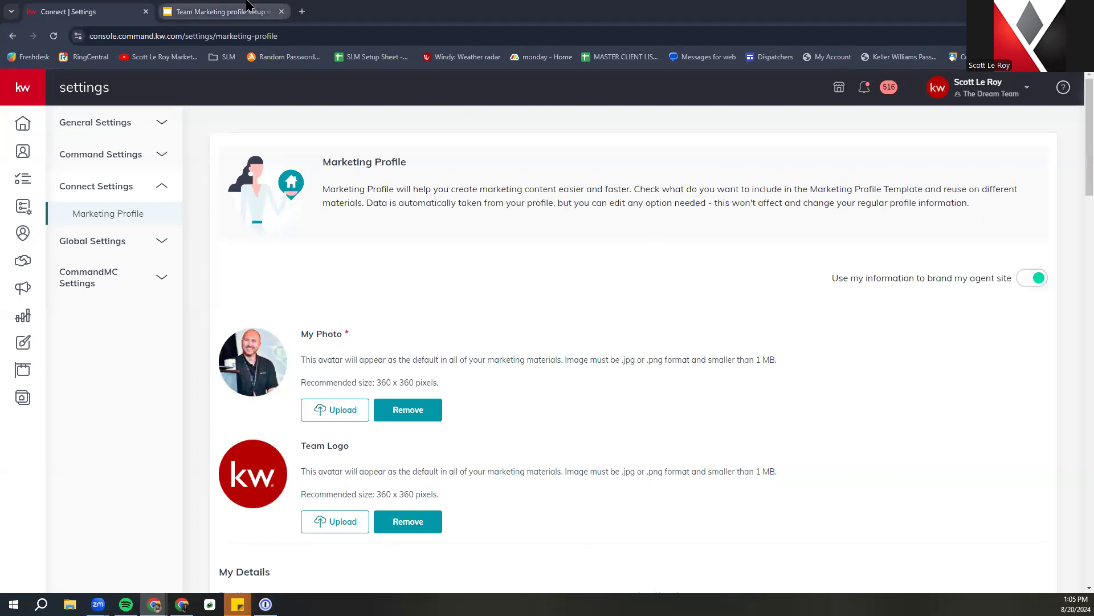
pyautogui.scroll(1, 337, 321)
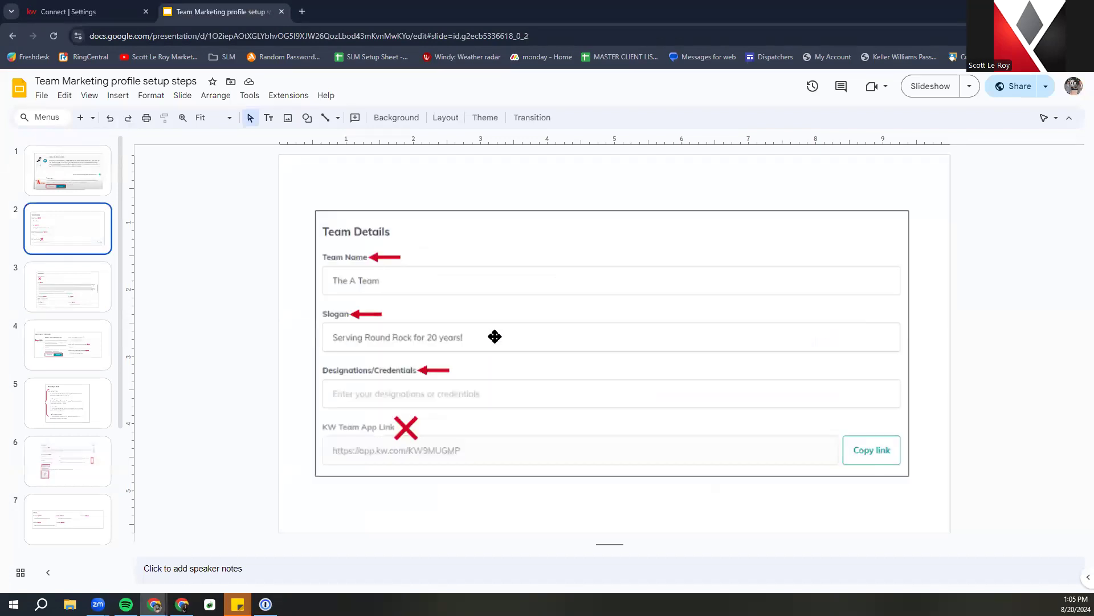
pyautogui.click(83, 169)
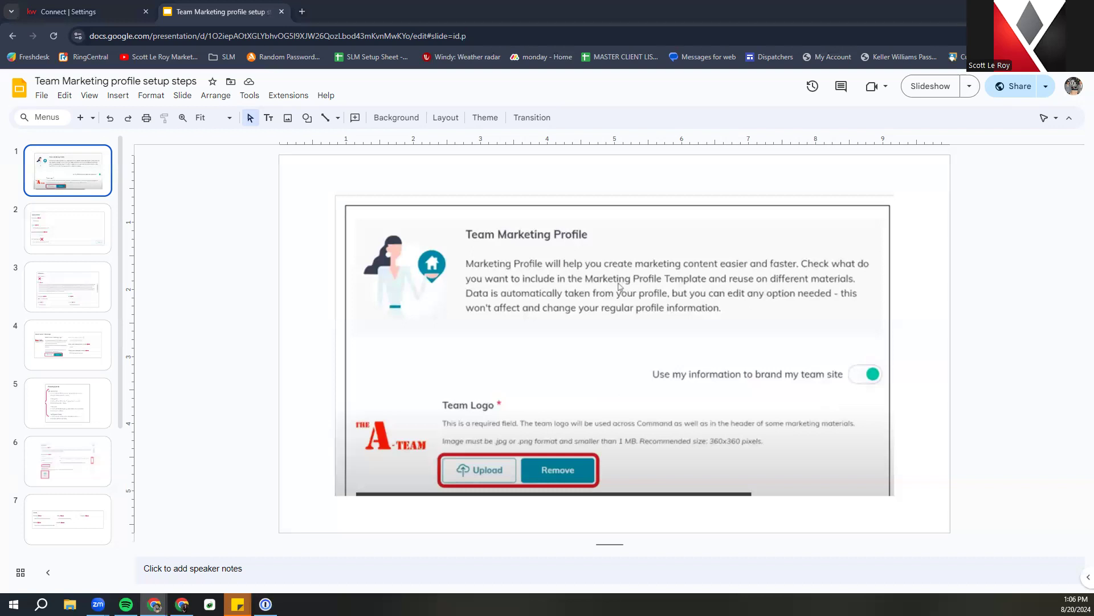
pyautogui.click(921, 92)
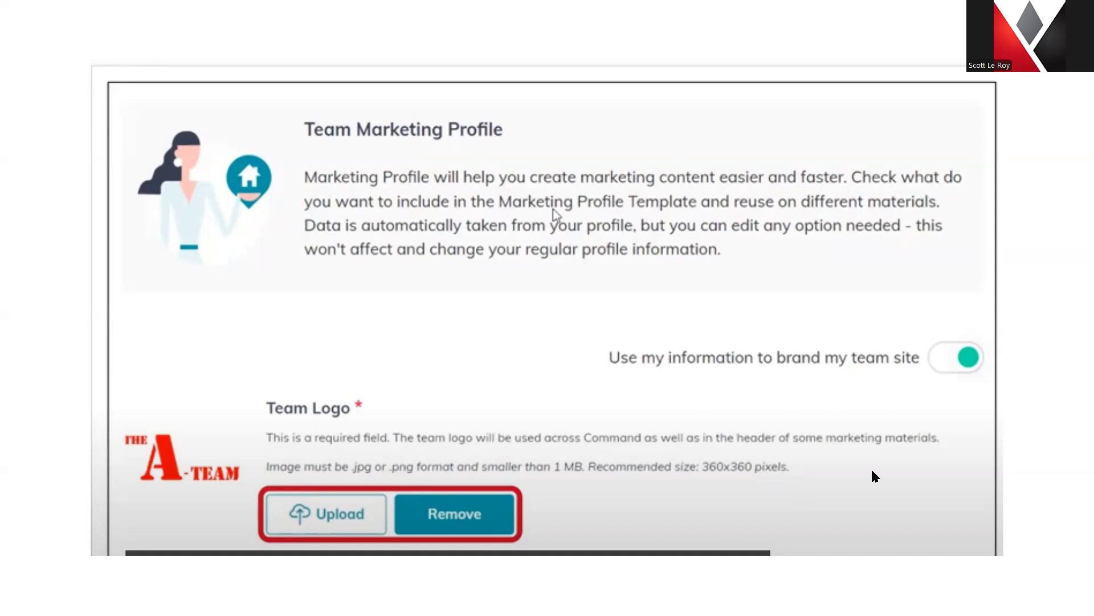
# Go through the slides on team details, market center, property limits, compliance, social links, Google Analytics ID and team subdomain
pyautogui.press('Right')
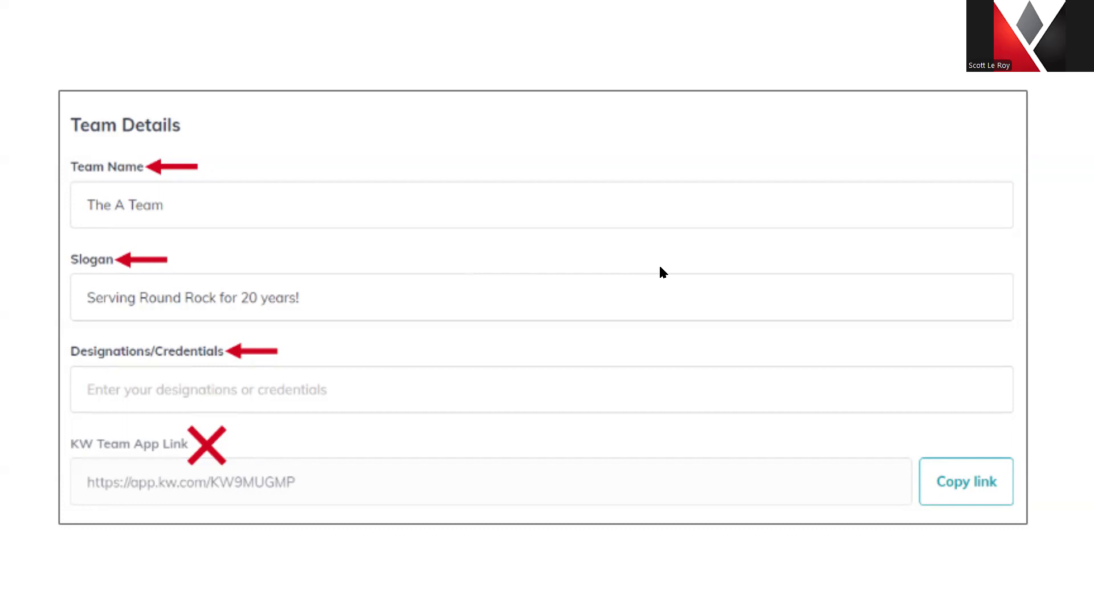
pyautogui.press('Right')
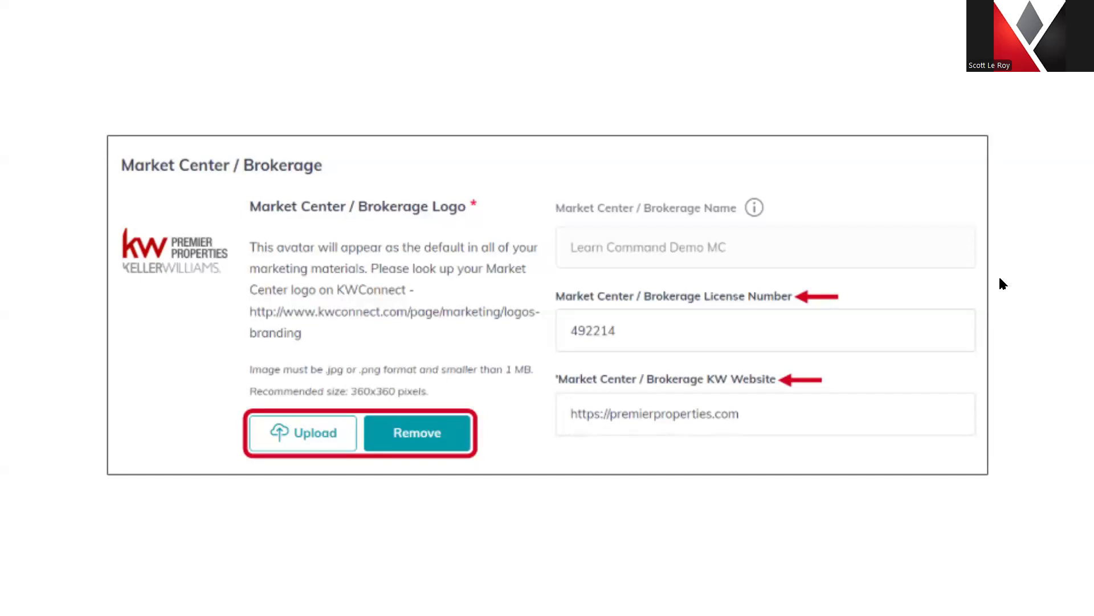
pyautogui.press('Right')
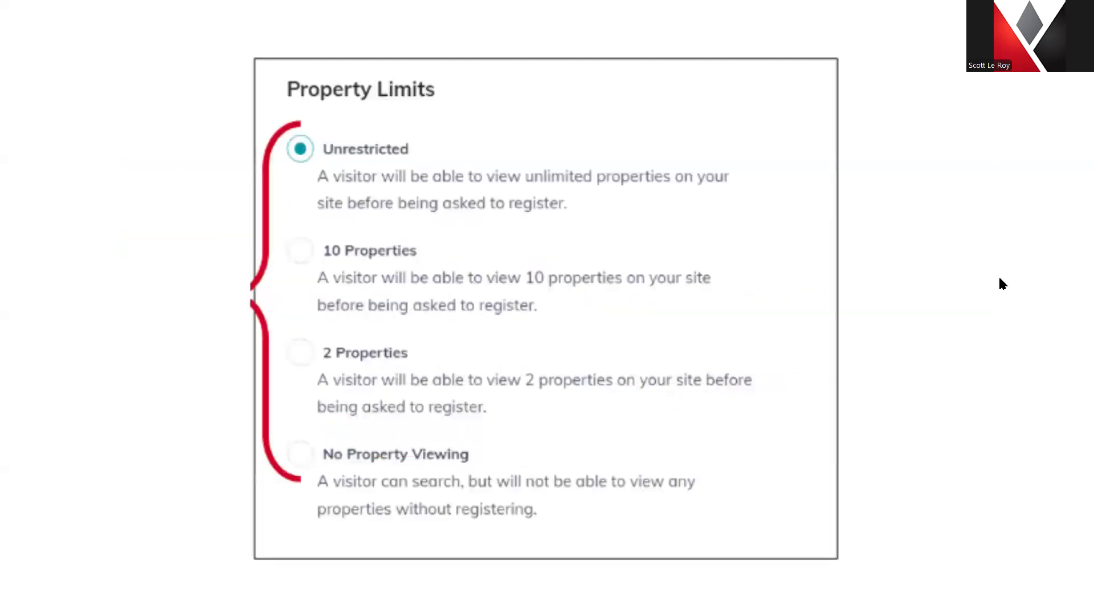
pyautogui.press('Right')
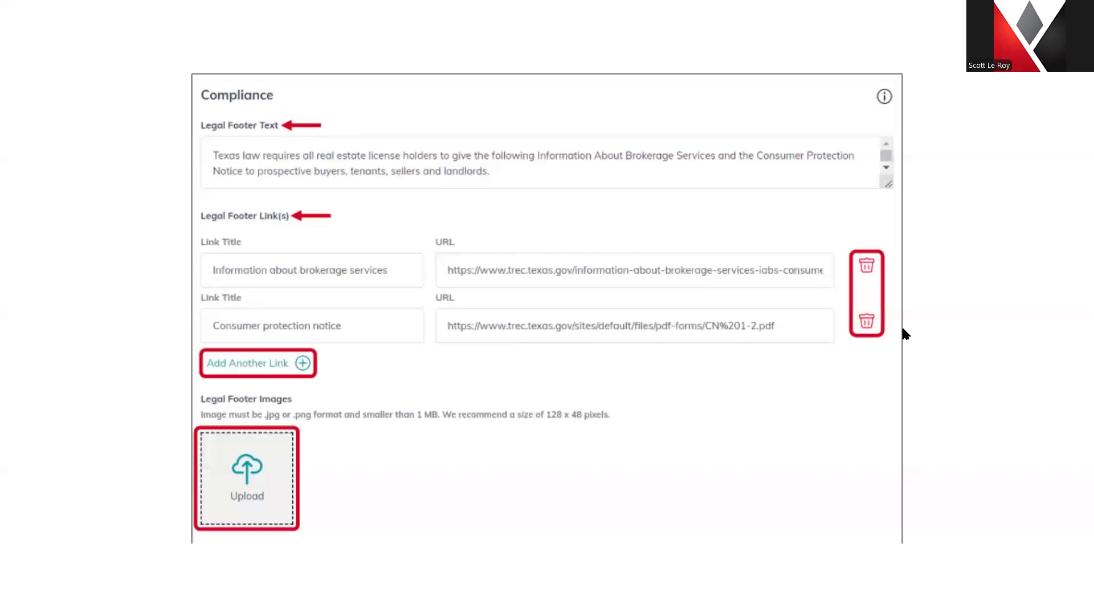
pyautogui.press('Right')
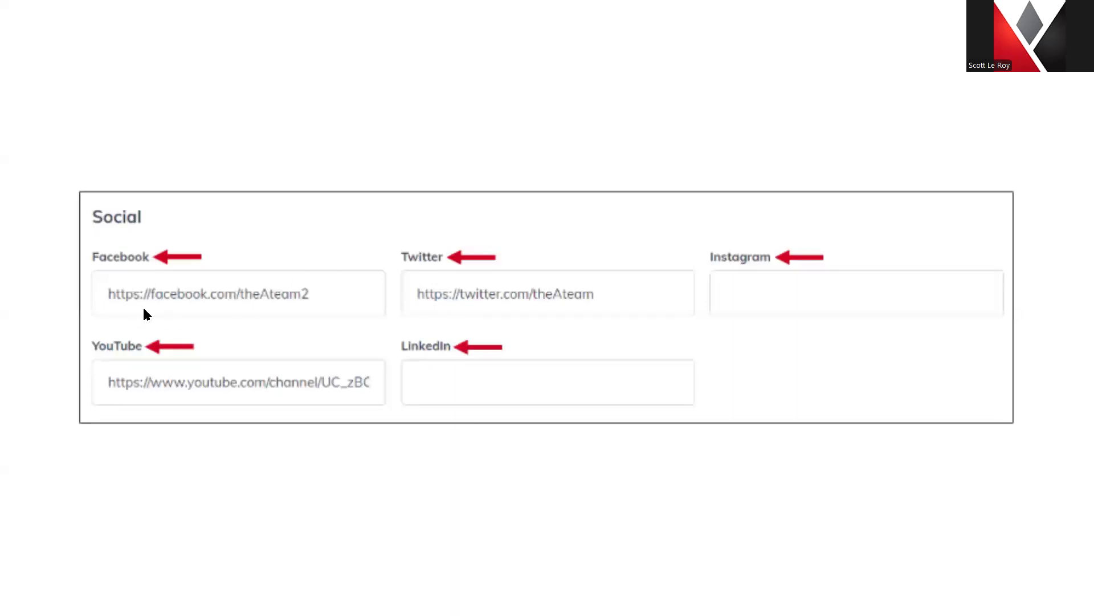
pyautogui.press('Right')
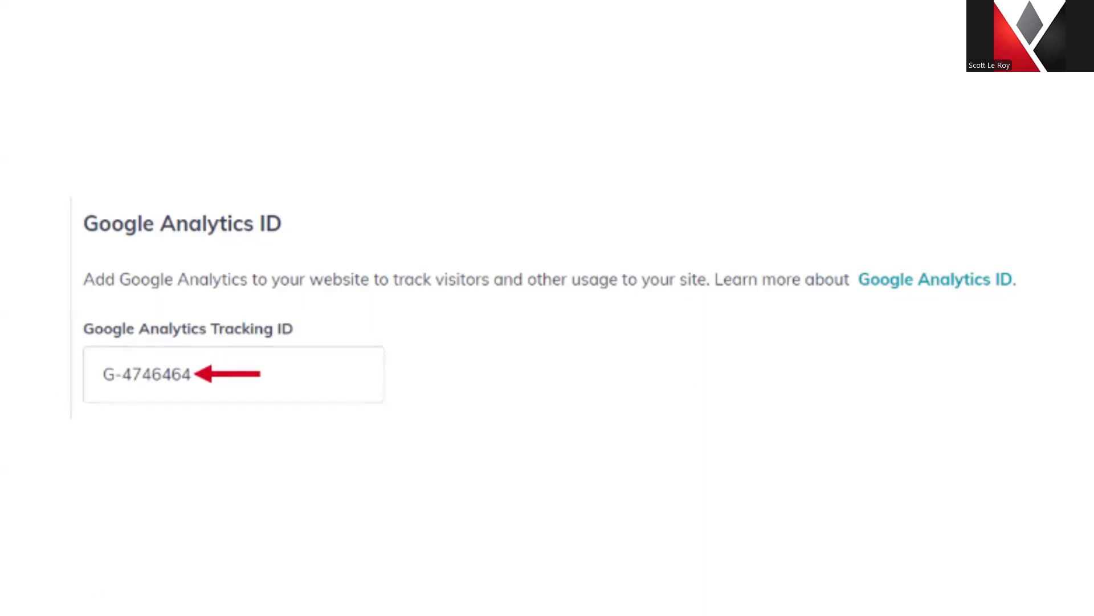
pyautogui.press('Right')
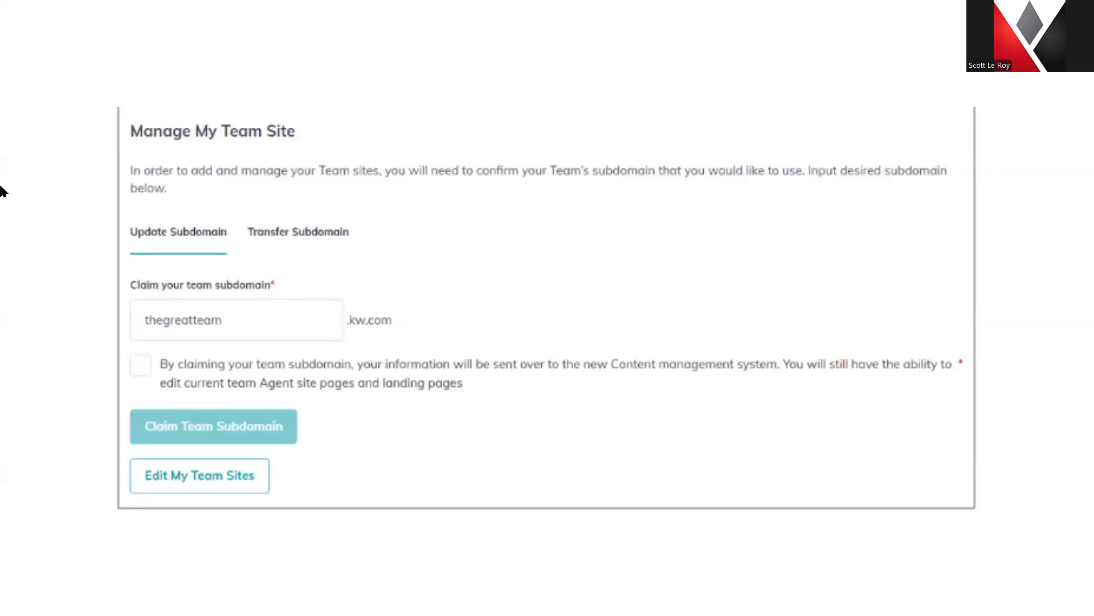
# Return to KW Command and open the Agent Site's Homepage for editing from the Websites area
pyautogui.moveTo(127, 6)
pyautogui.click(547, 39)
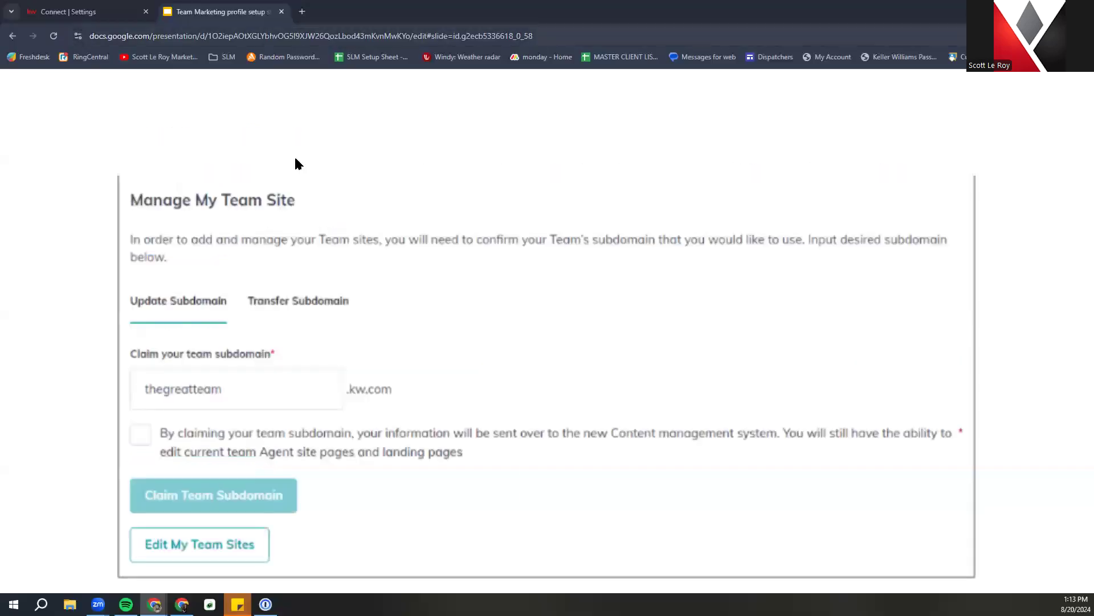
pyautogui.click(71, 11)
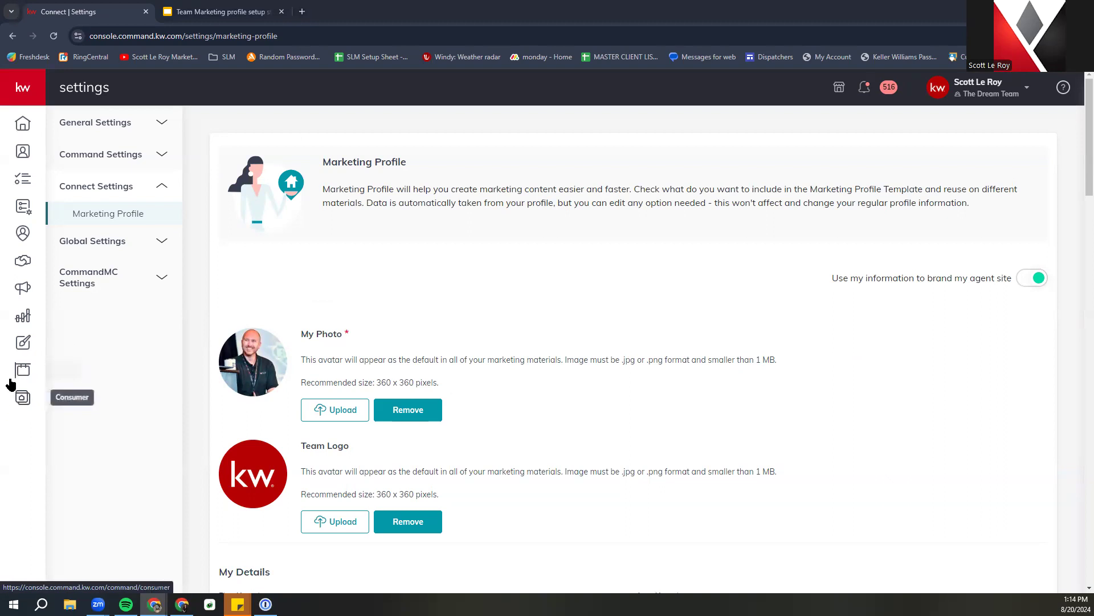
pyautogui.click(12, 399)
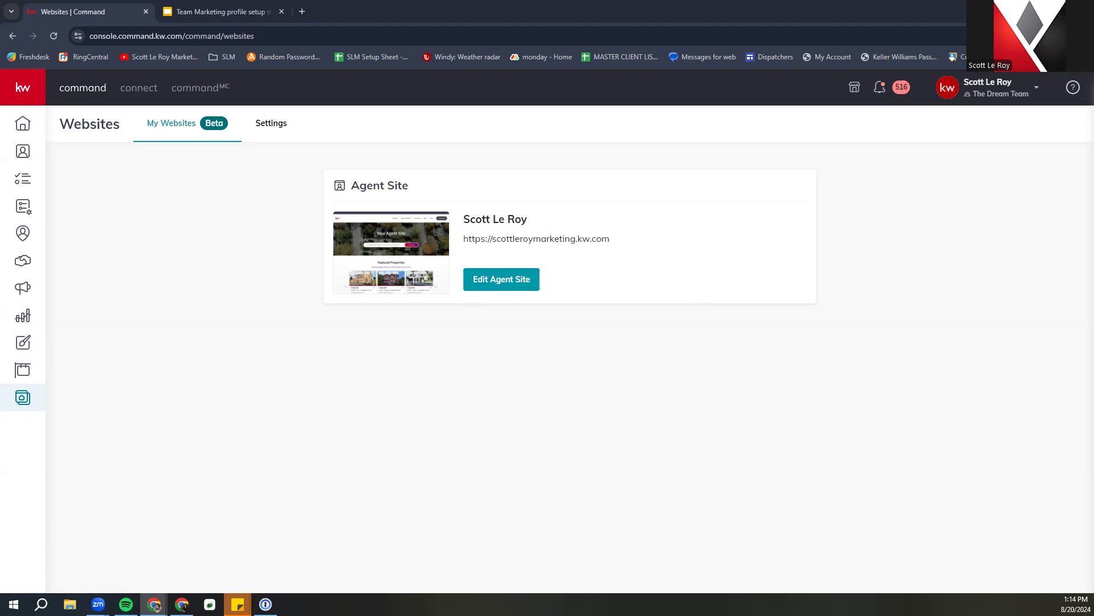
pyautogui.click(488, 279)
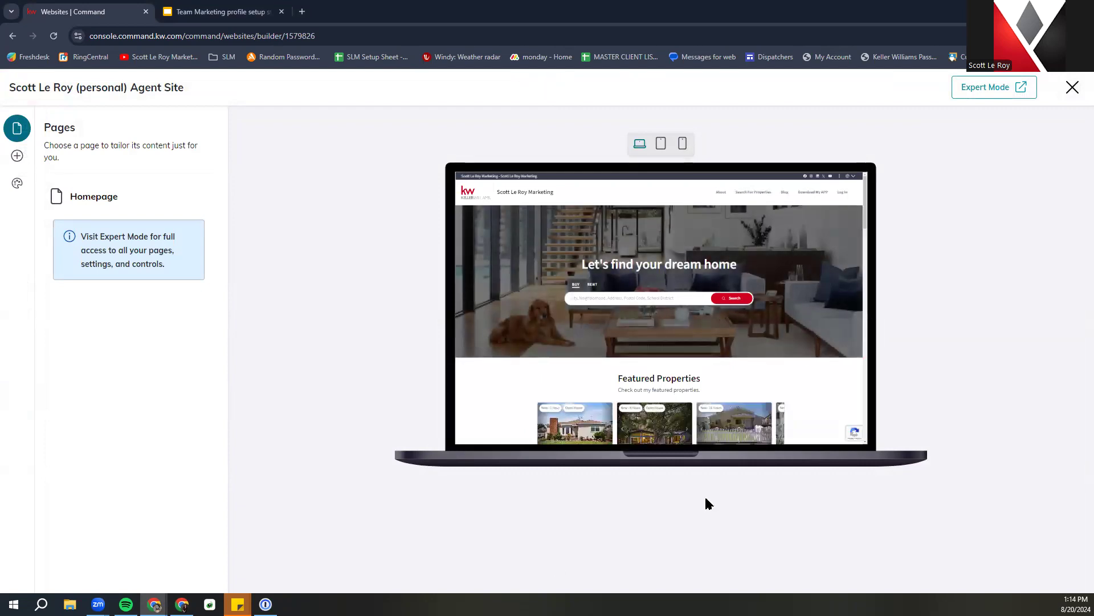
pyautogui.click(83, 196)
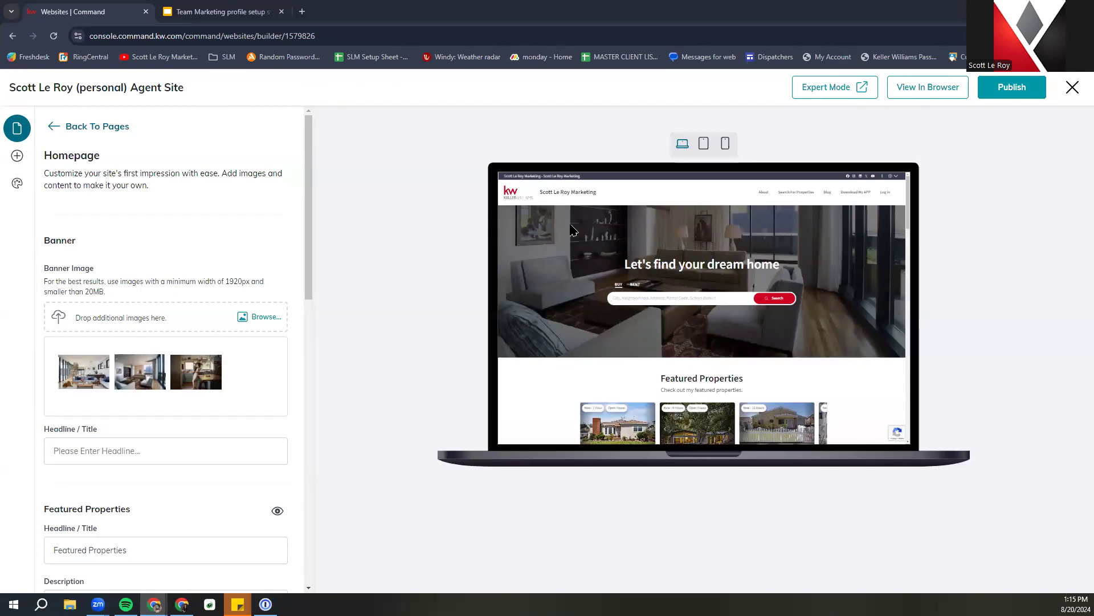
# Examine the Homepage's editable sections: banner, featured properties, testimonials and blog list
pyautogui.scroll(-3, 165, 292)
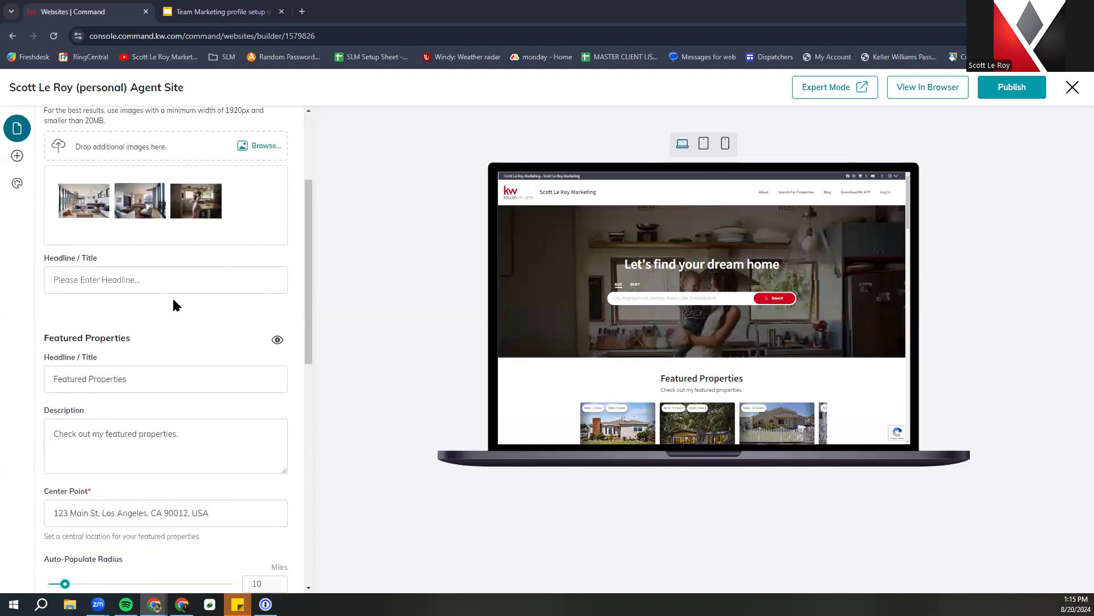
pyautogui.scroll(-2, 230, 316)
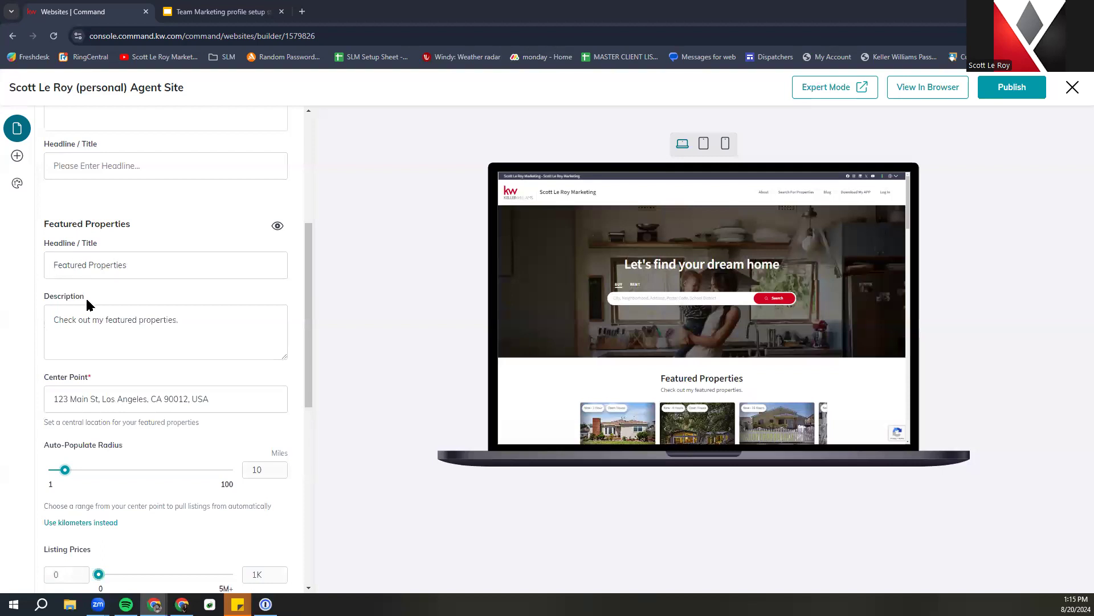
pyautogui.scroll(-3, 672, 340)
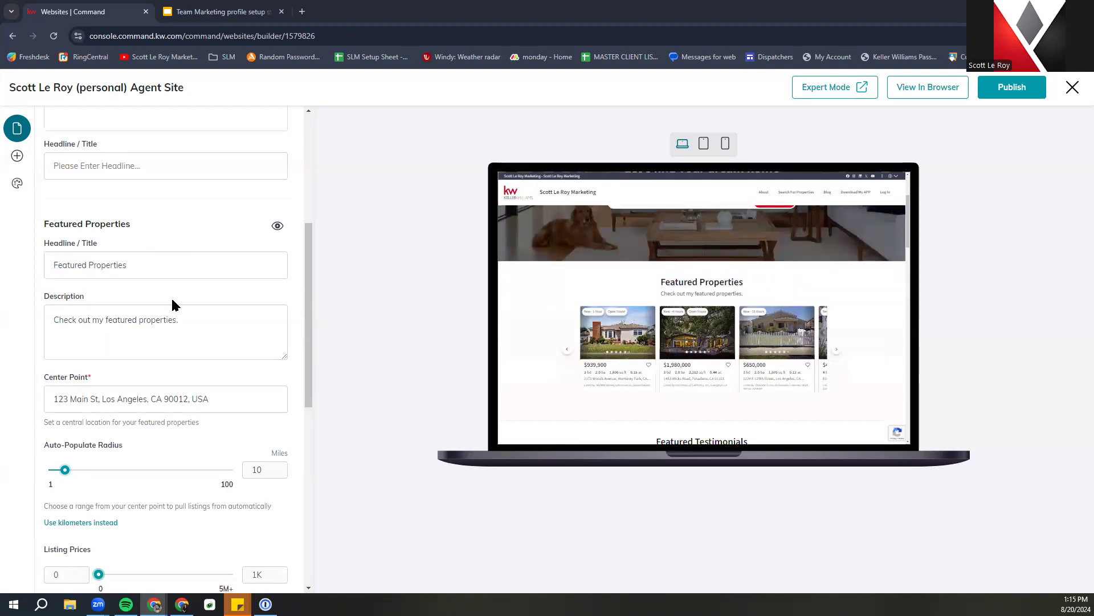
pyautogui.scroll(1, 175, 297)
pyautogui.scroll(1, 177, 298)
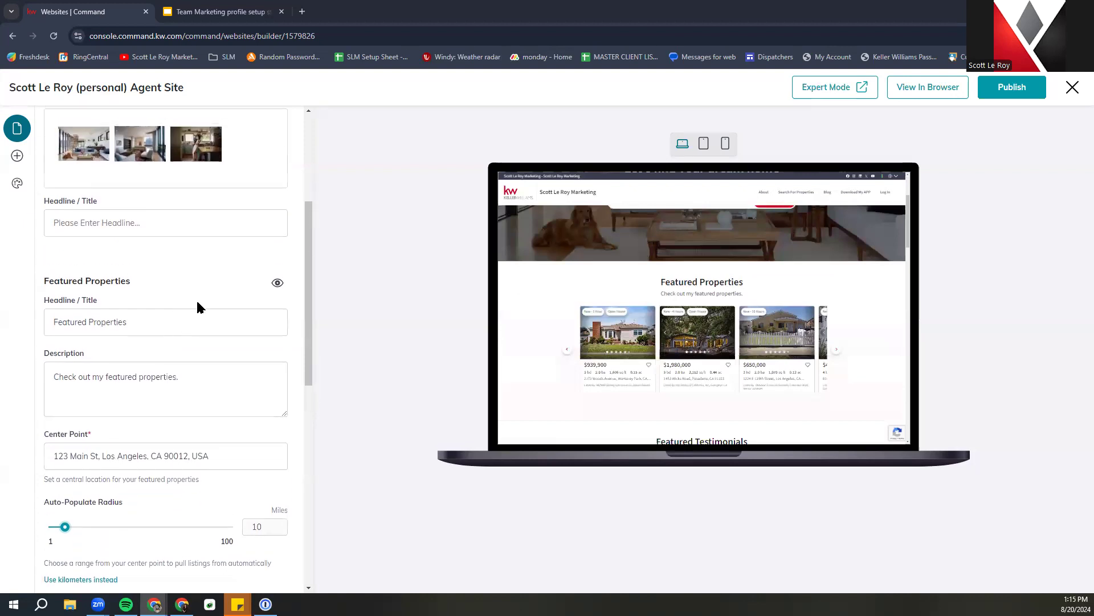
pyautogui.scroll(-2, 110, 454)
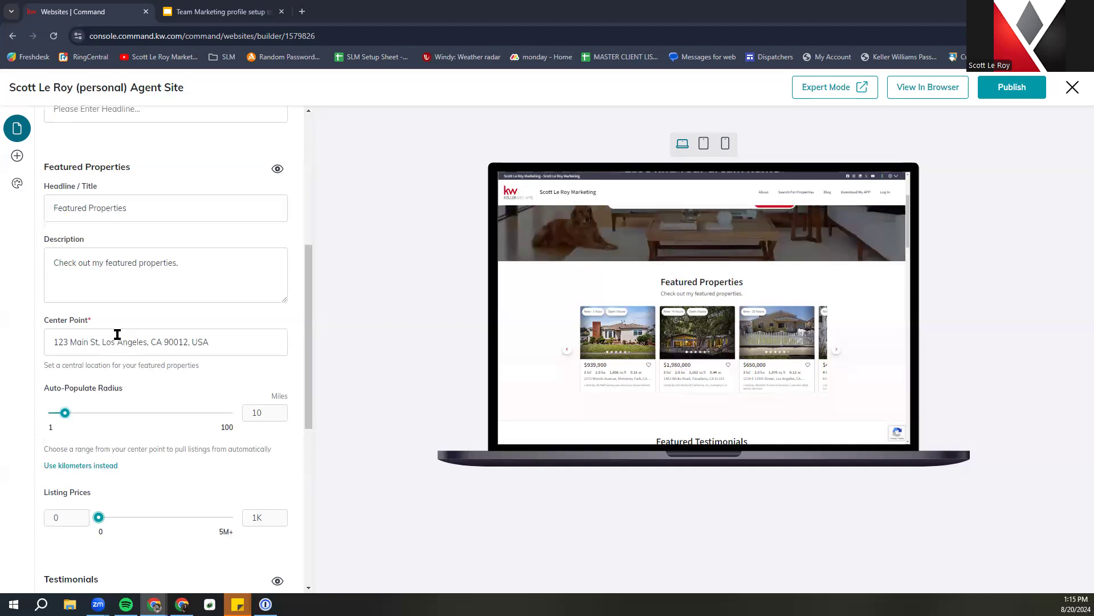
pyautogui.scroll(-4, 51, 404)
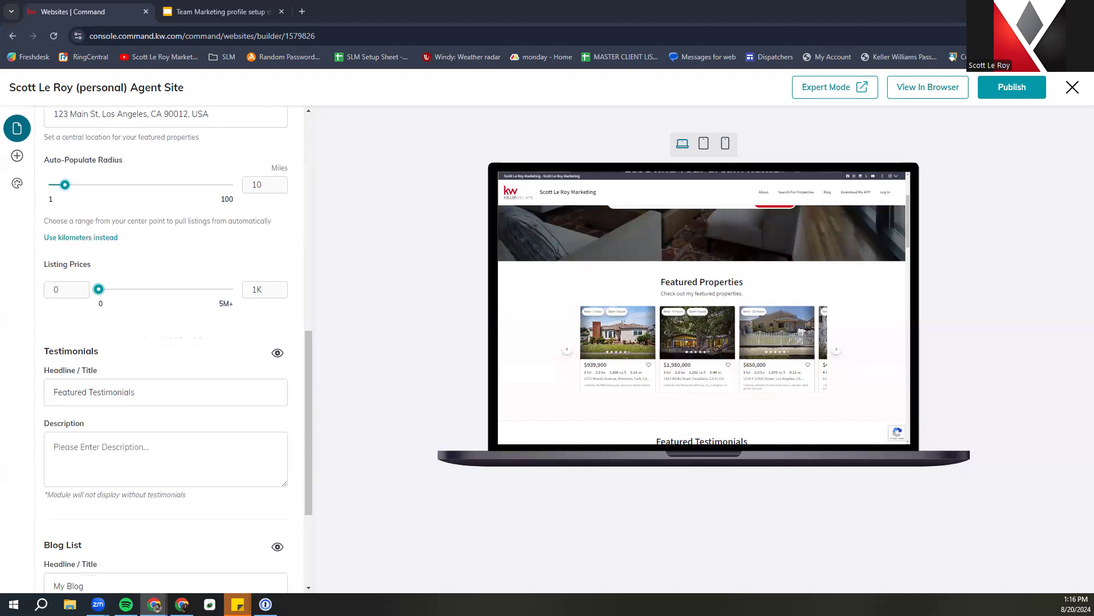
pyautogui.scroll(-3, 181, 418)
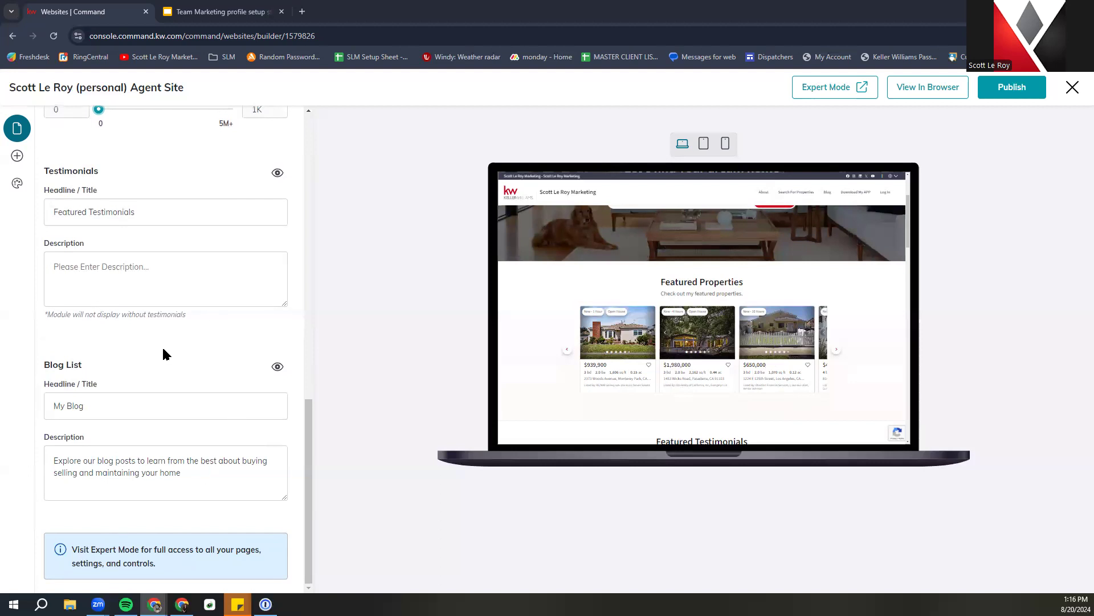
pyautogui.scroll(7, 87, 371)
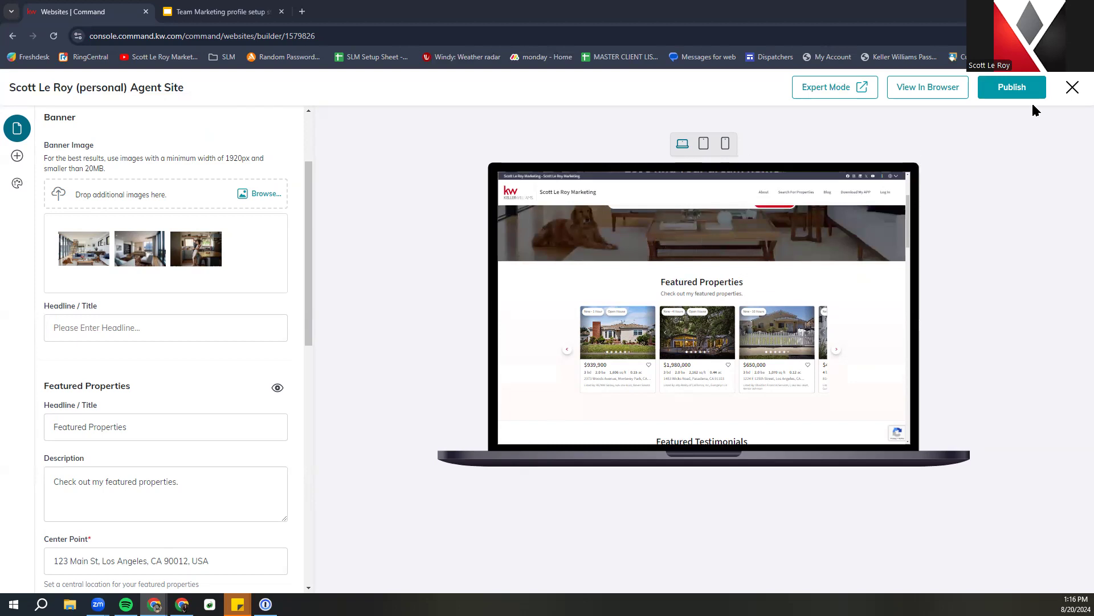
# Close the site editor and review the subdomain, app URL and team referral links in the Websites settings
pyautogui.click(1071, 89)
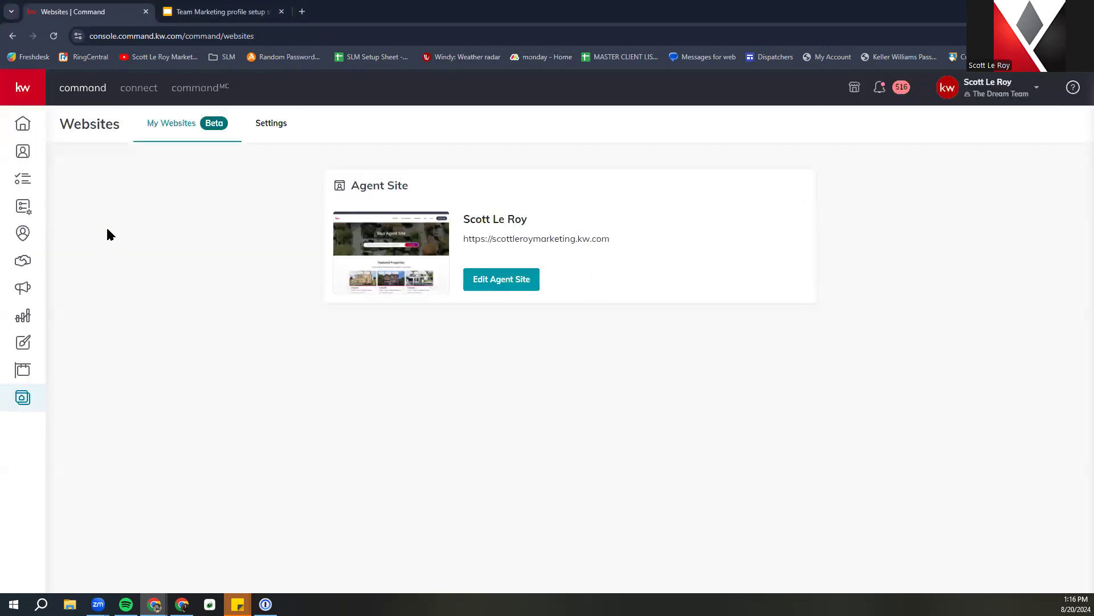
pyautogui.click(269, 130)
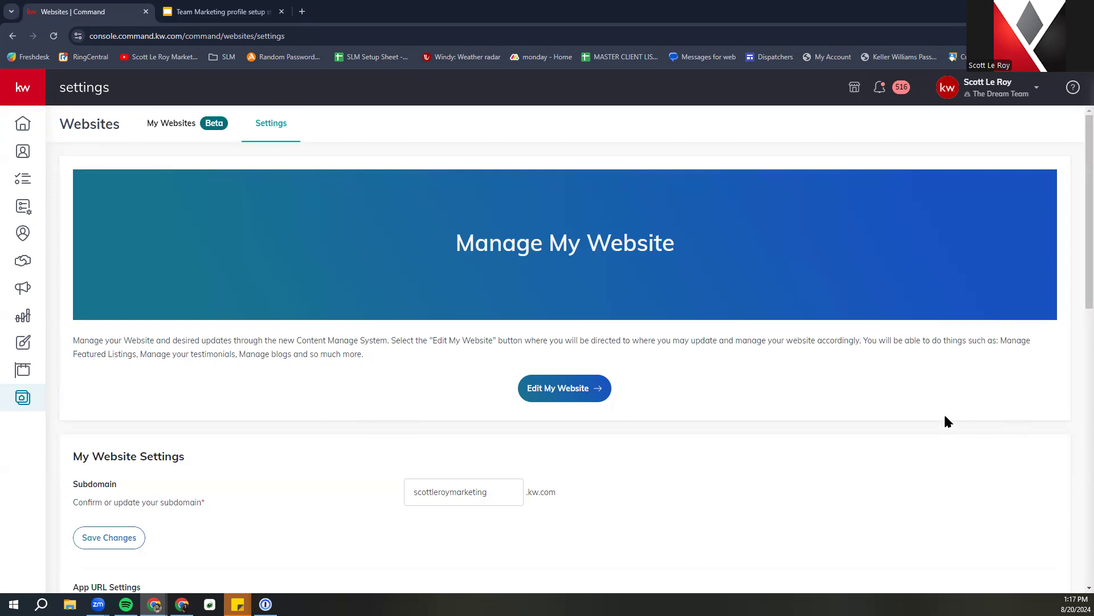
pyautogui.scroll(-3, 939, 419)
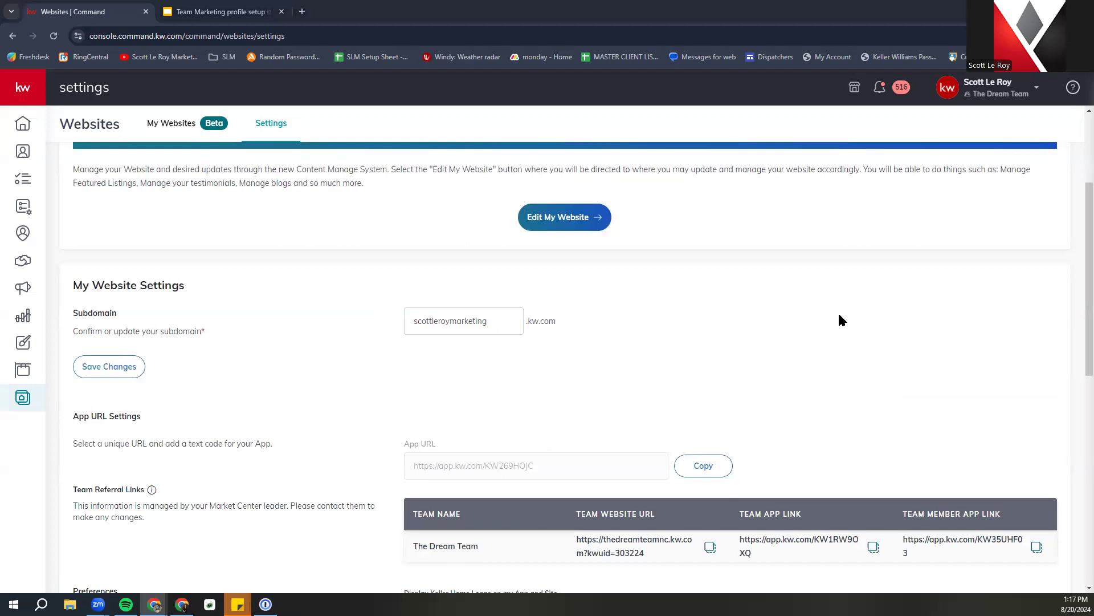
# Review the display preferences and the forced registration property limits in the Websites settings
pyautogui.scroll(-3, 843, 319)
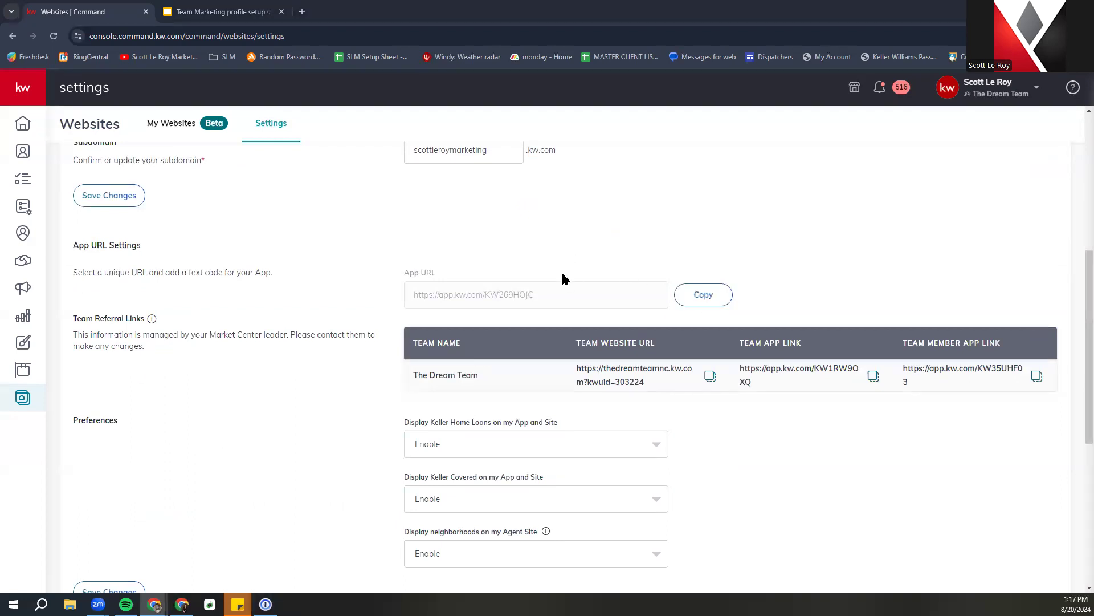
pyautogui.scroll(-2, 556, 256)
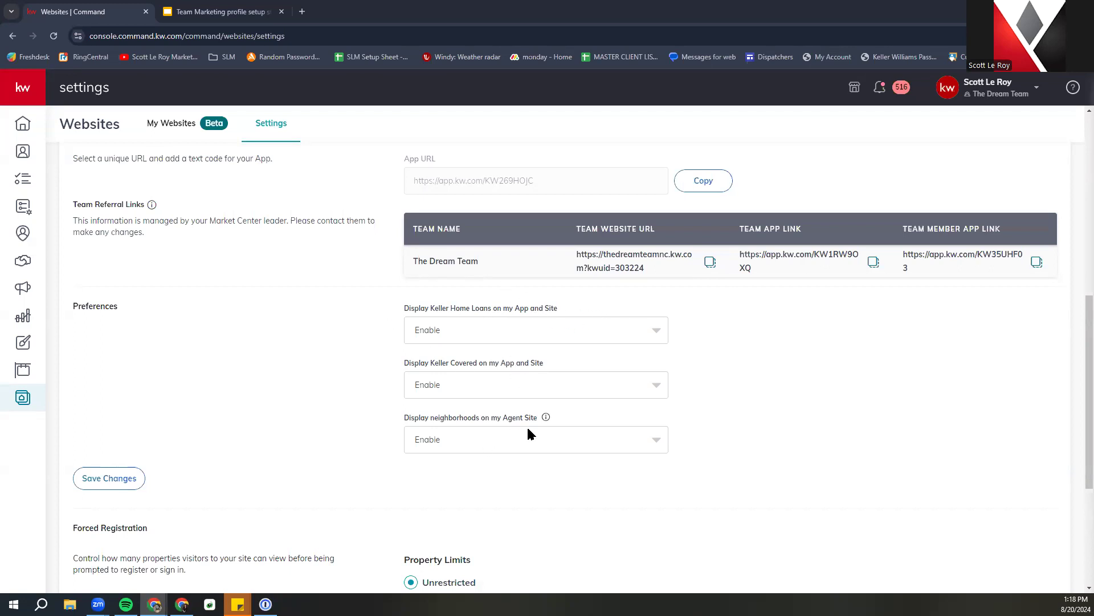
pyautogui.scroll(-4, 456, 452)
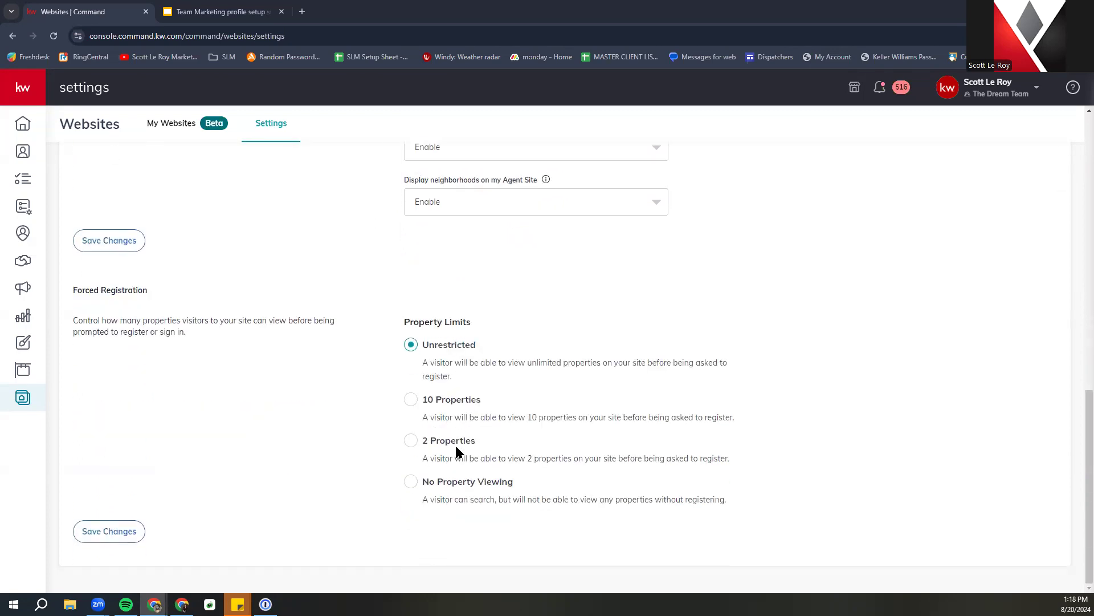
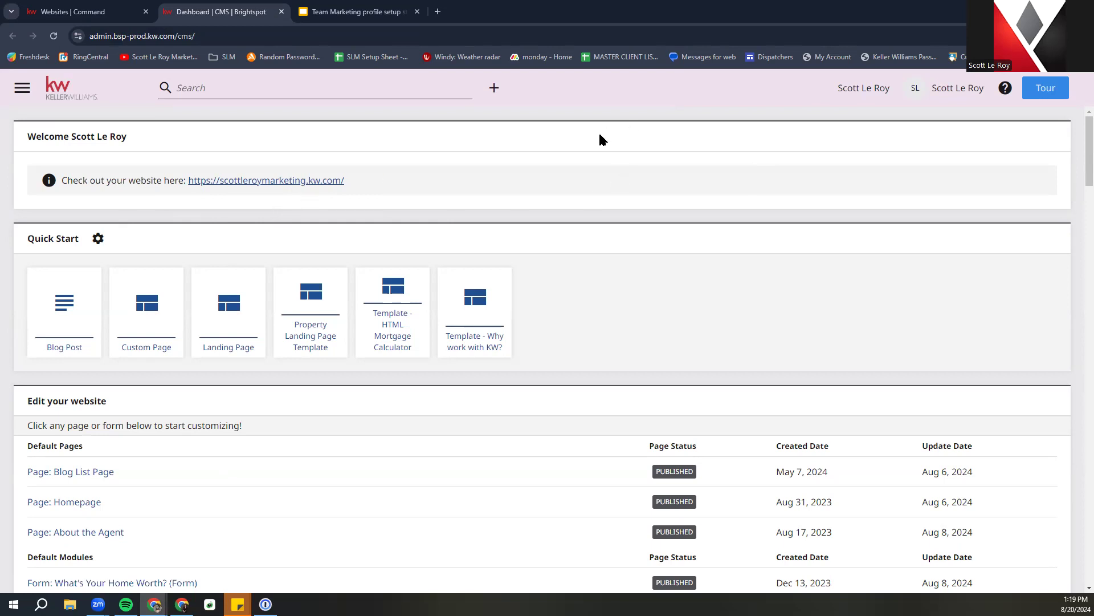
# Switch the website editor to The Dream Team organization site and look over its default and custom pages and modules
pyautogui.click(867, 91)
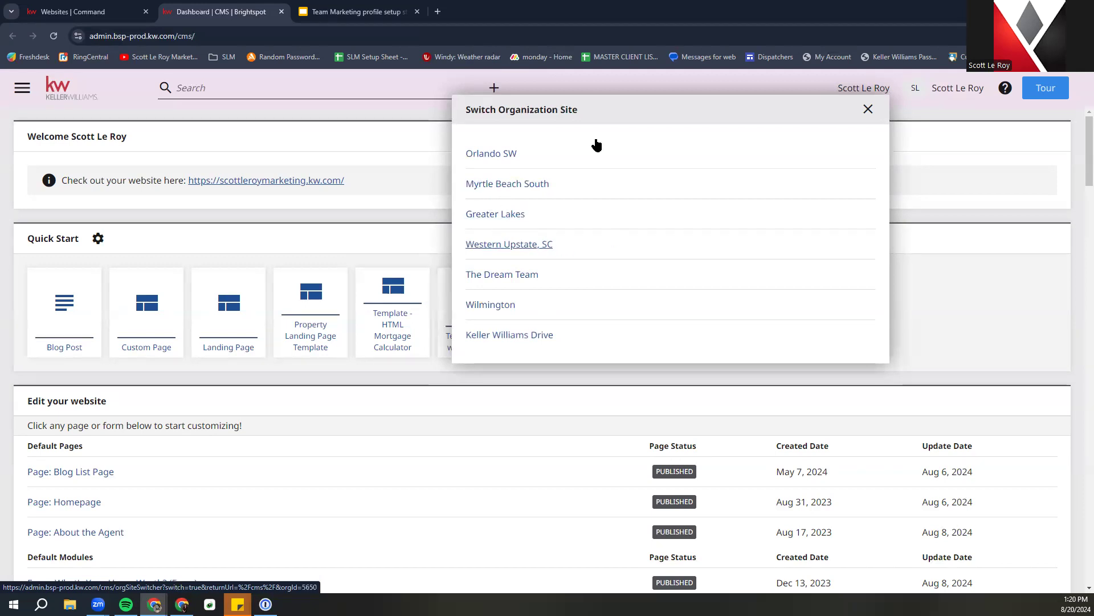
pyautogui.click(510, 276)
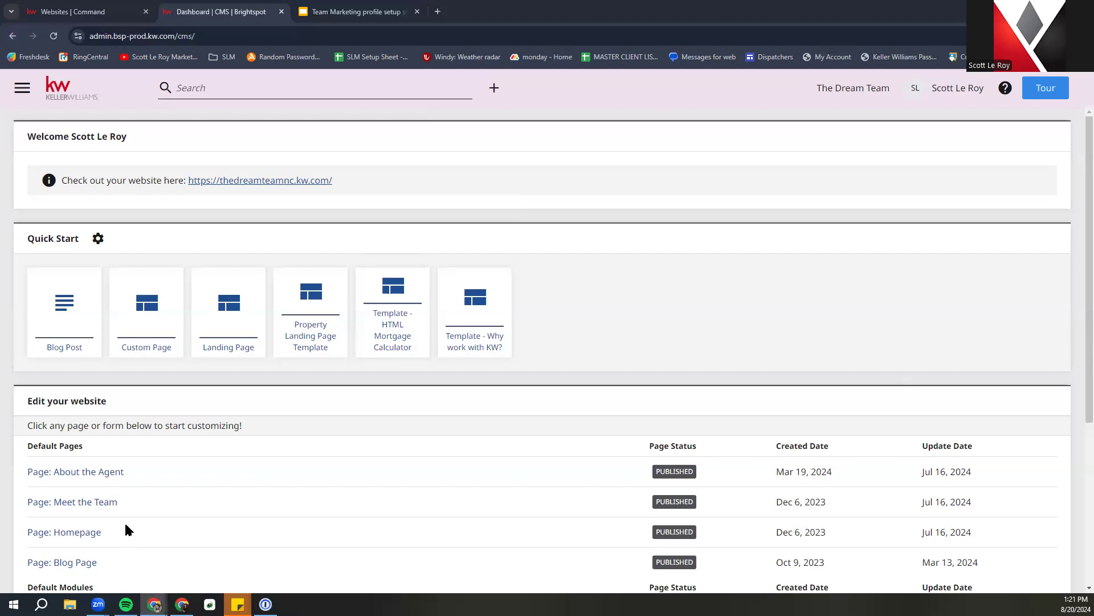
pyautogui.scroll(-2, 124, 521)
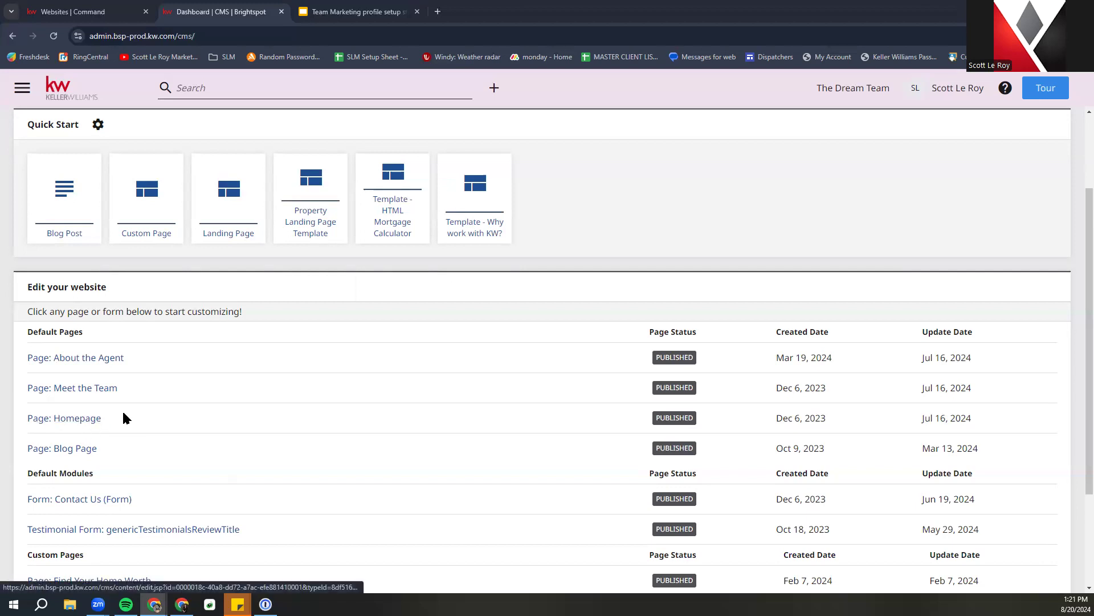
pyautogui.scroll(-2, 125, 418)
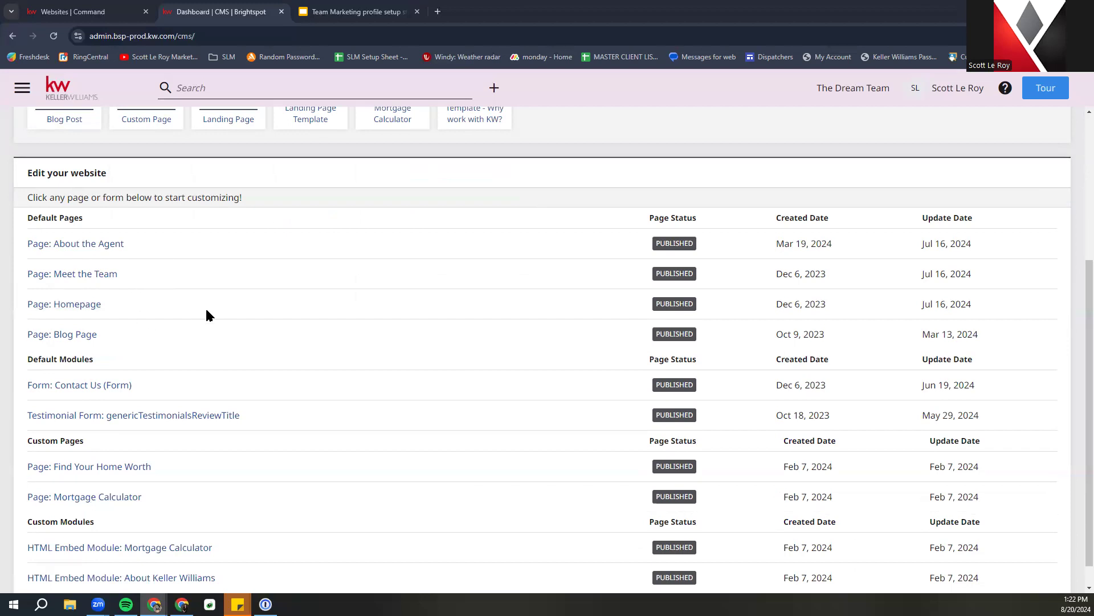
# Open the About the Agent page and set its Agent Profile module to Hide
pyautogui.click(114, 243)
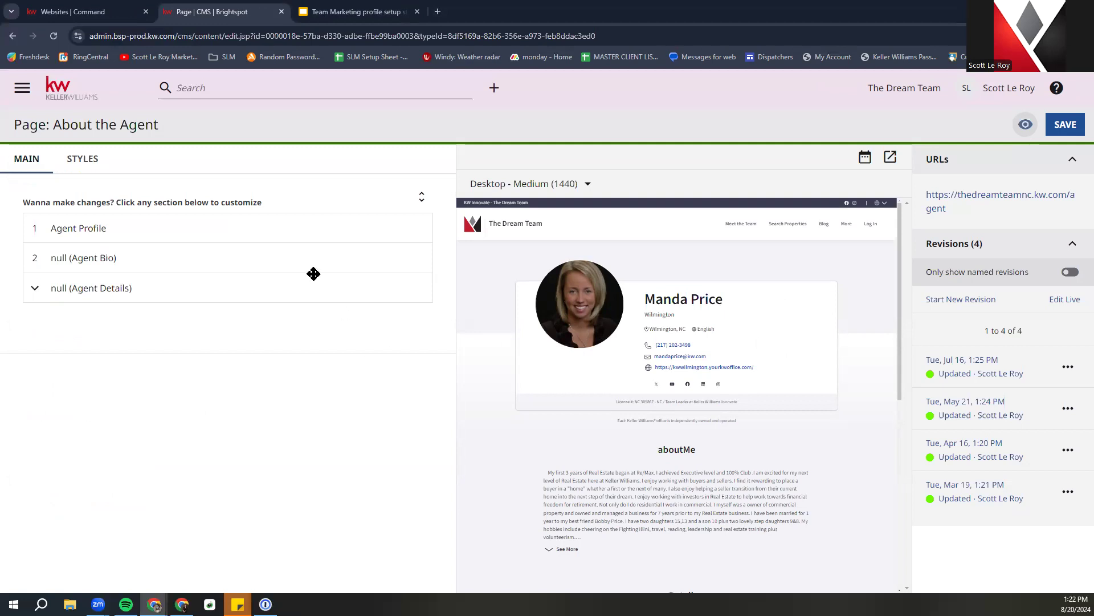
pyautogui.click(130, 234)
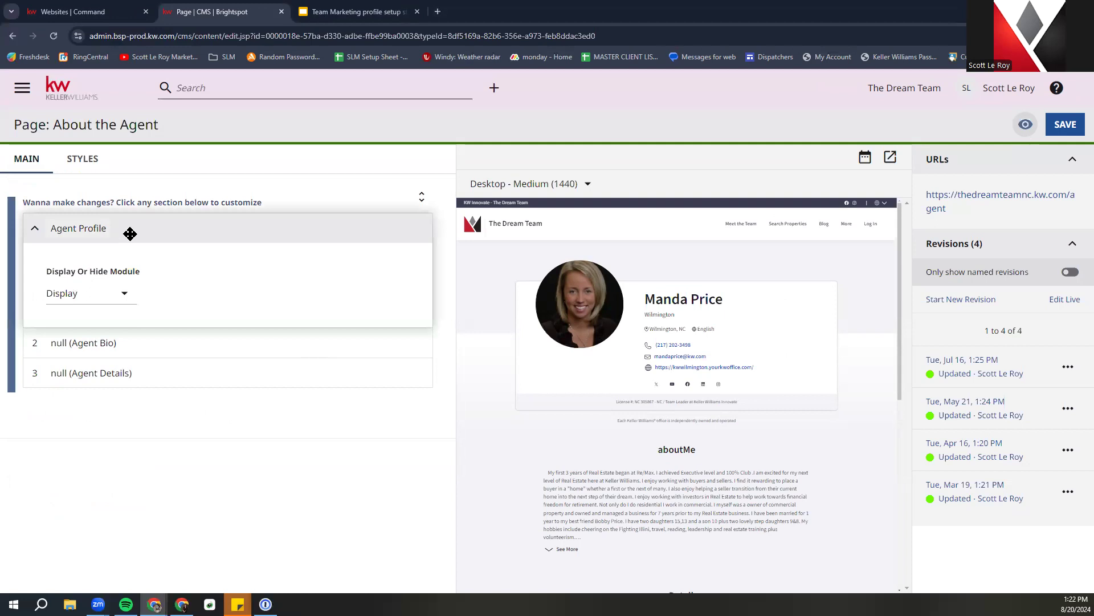
pyautogui.click(121, 296)
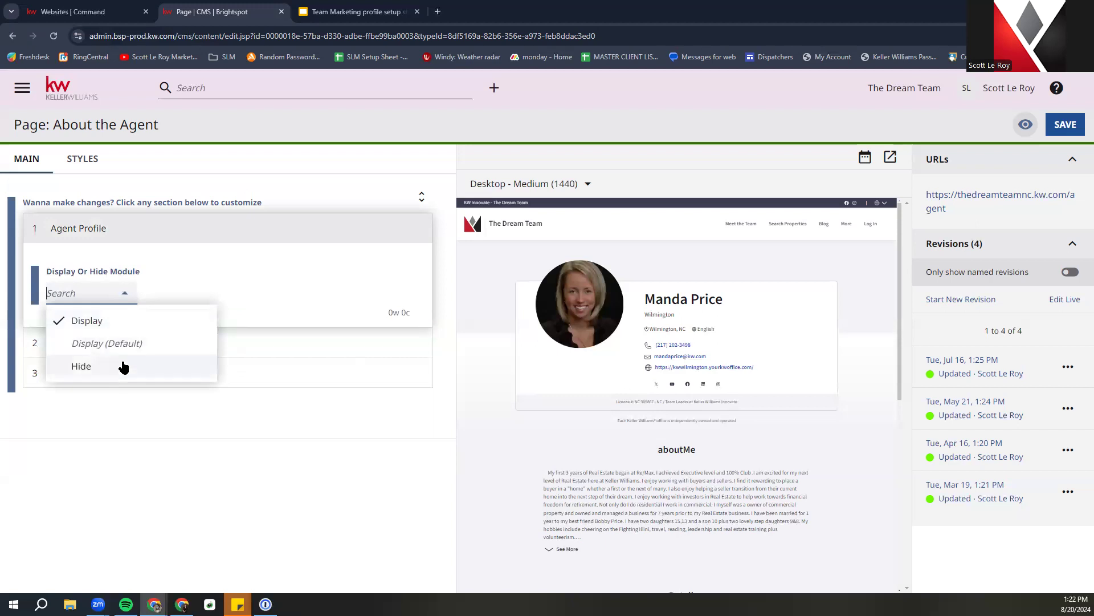
pyautogui.click(120, 366)
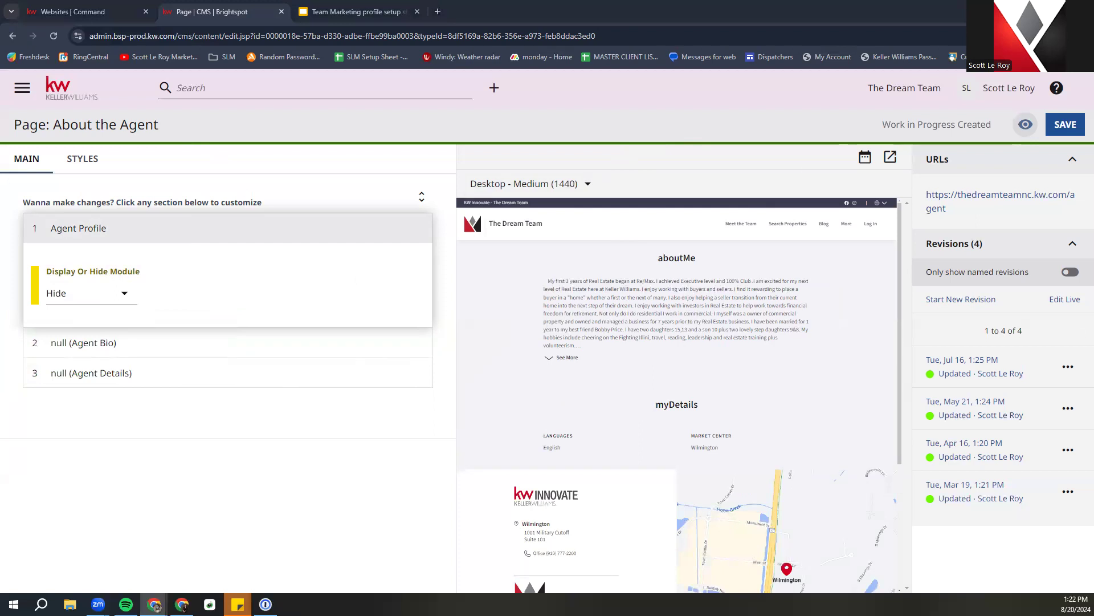
# Set the Agent Bio module to Hide and expand the Agent Details section
pyautogui.click(160, 345)
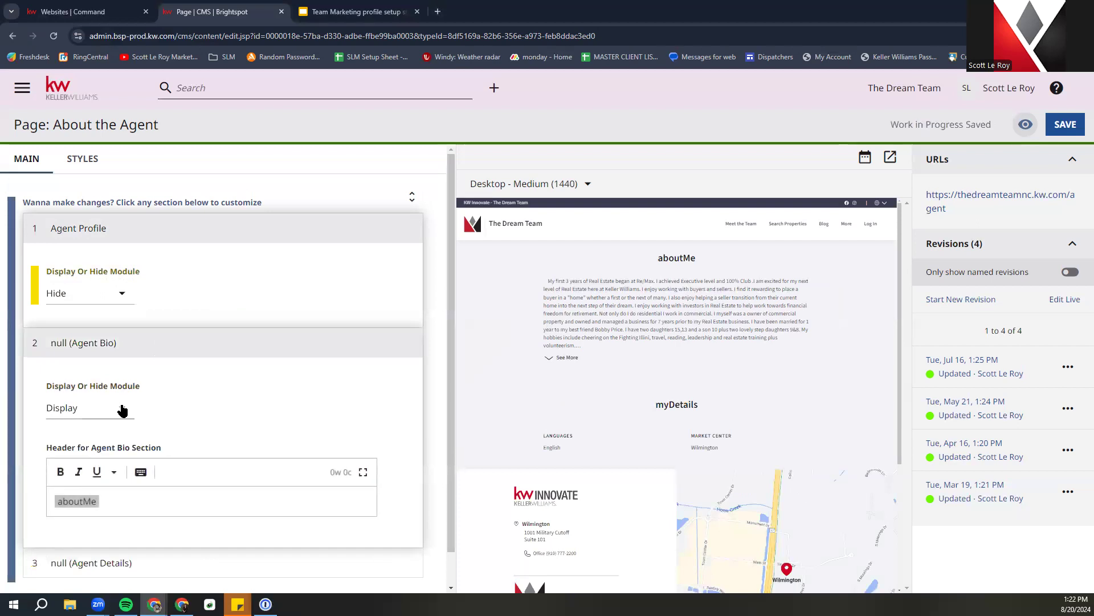
pyautogui.click(124, 408)
pyautogui.click(135, 381)
pyautogui.scroll(-1, 320, 445)
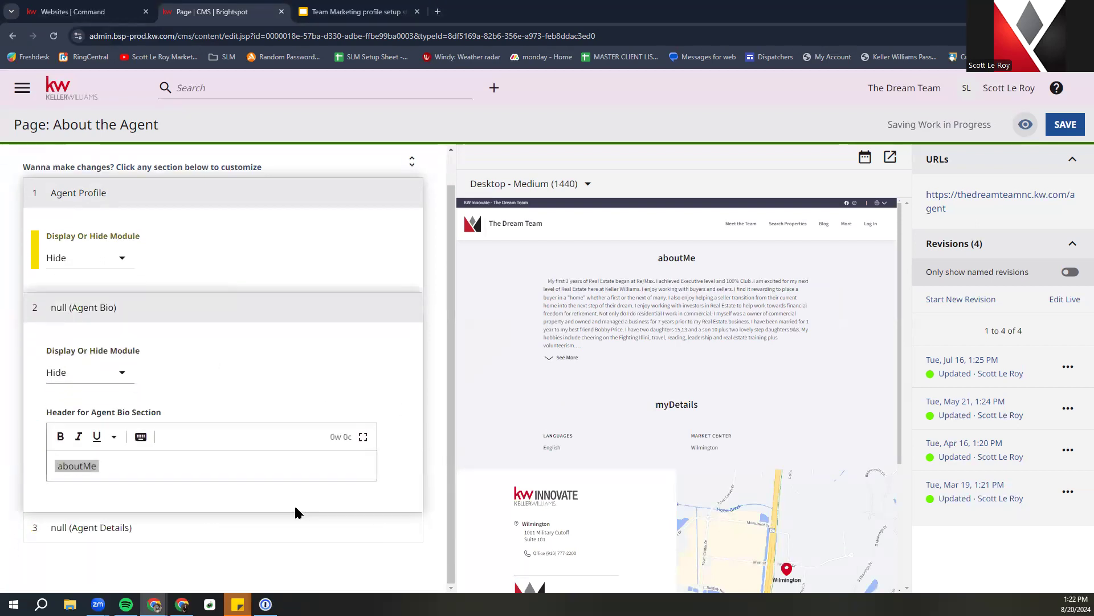
pyautogui.click(180, 532)
pyautogui.scroll(-1, 821, 456)
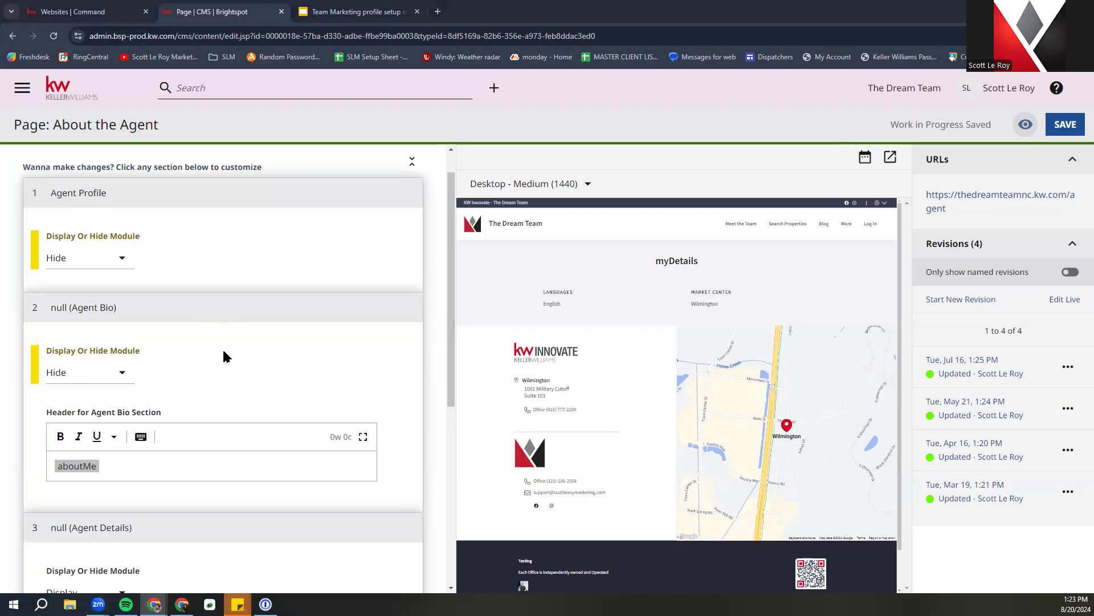
pyautogui.click(115, 378)
pyautogui.click(247, 371)
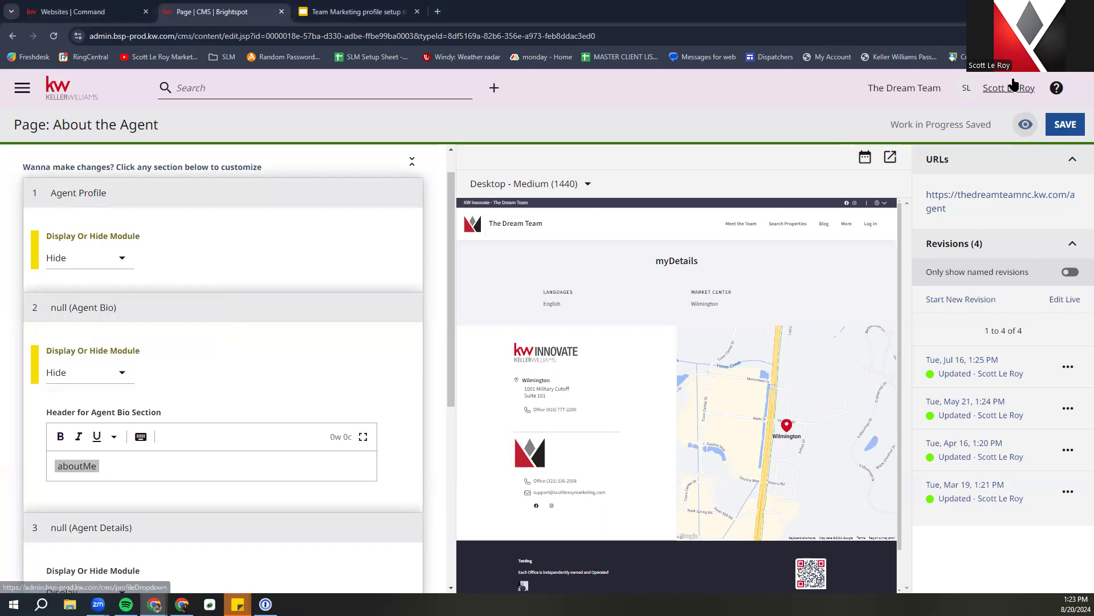
# Leave the About the Agent page without saving and open the Team Lead section of the Meet the Team page
pyautogui.click(64, 86)
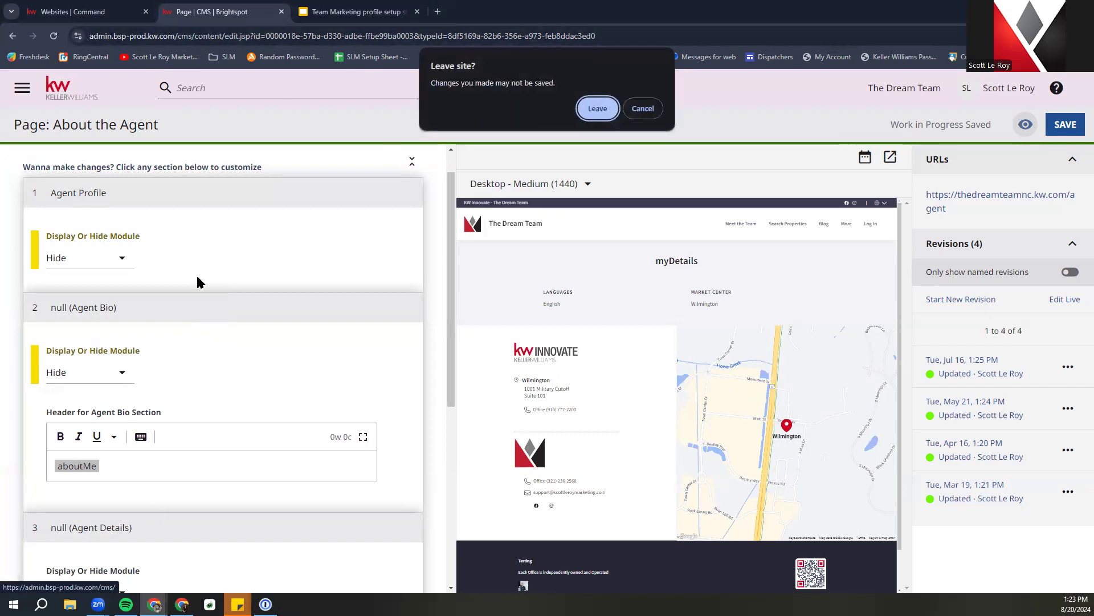
pyautogui.click(657, 114)
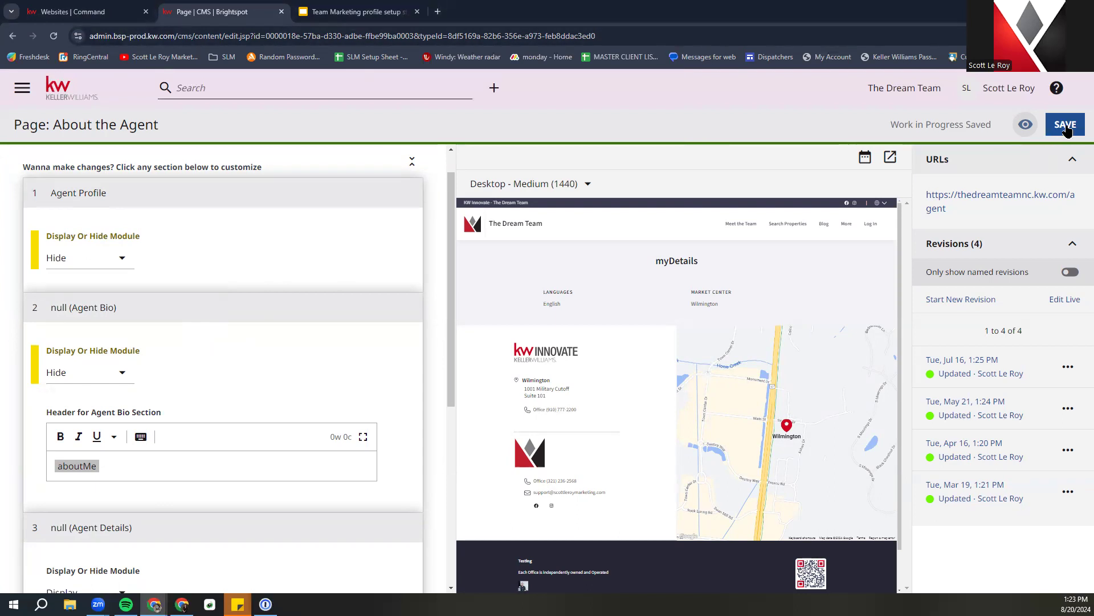
pyautogui.click(55, 92)
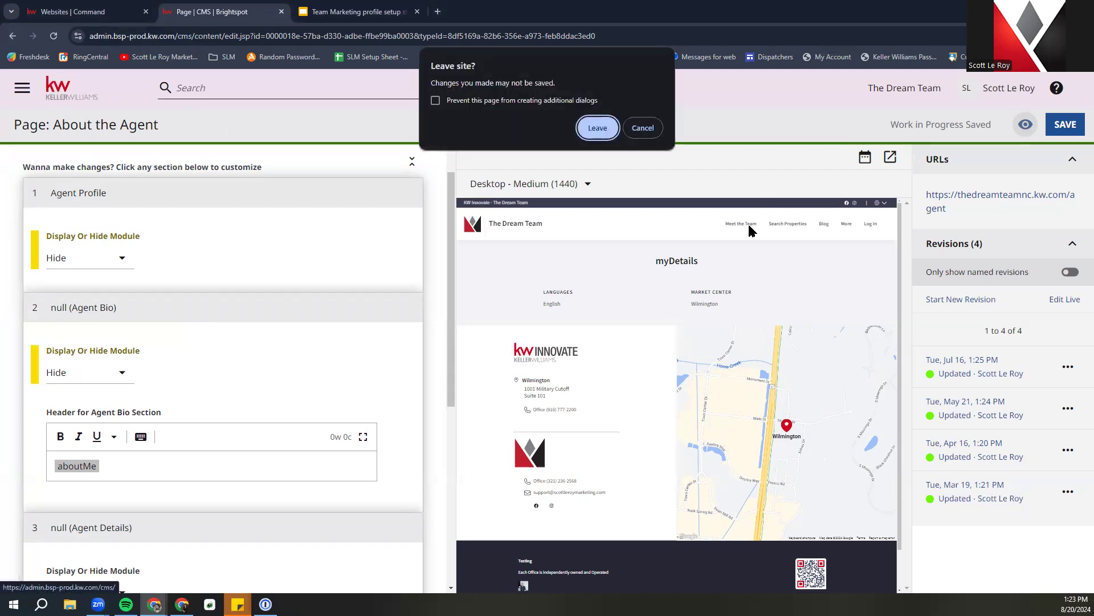
pyautogui.click(598, 129)
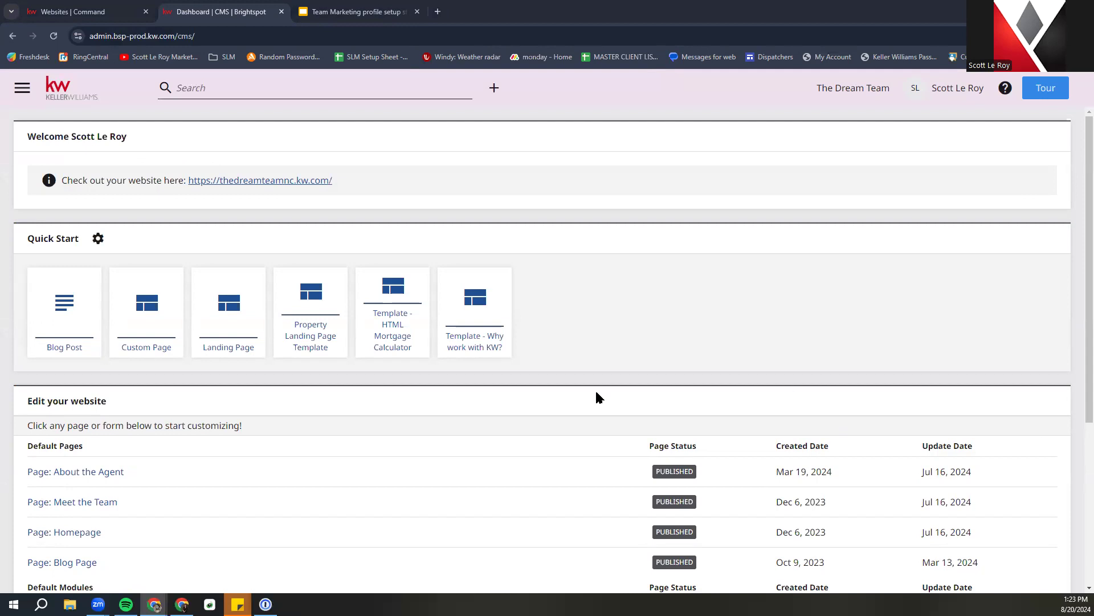
pyautogui.click(96, 507)
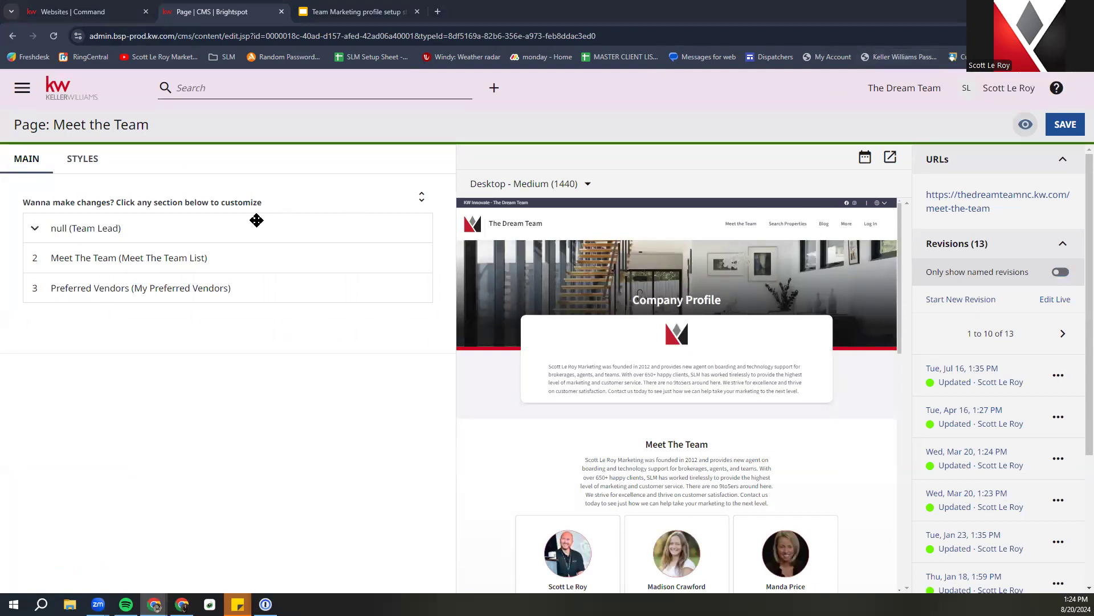
pyautogui.click(141, 233)
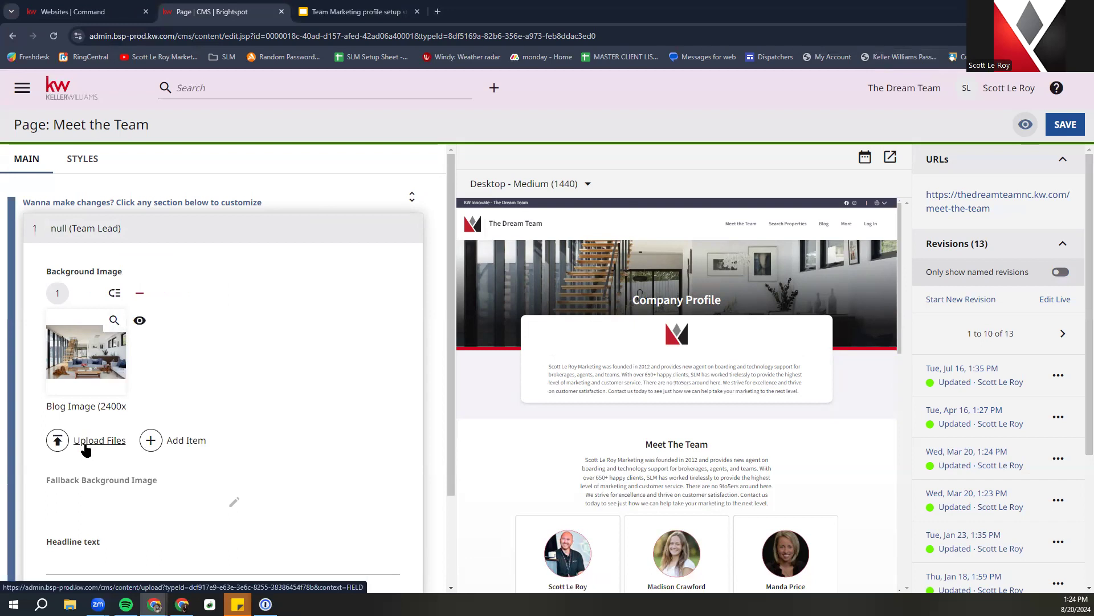
# Add three empty background image items to the Team Lead section
pyautogui.click(190, 446)
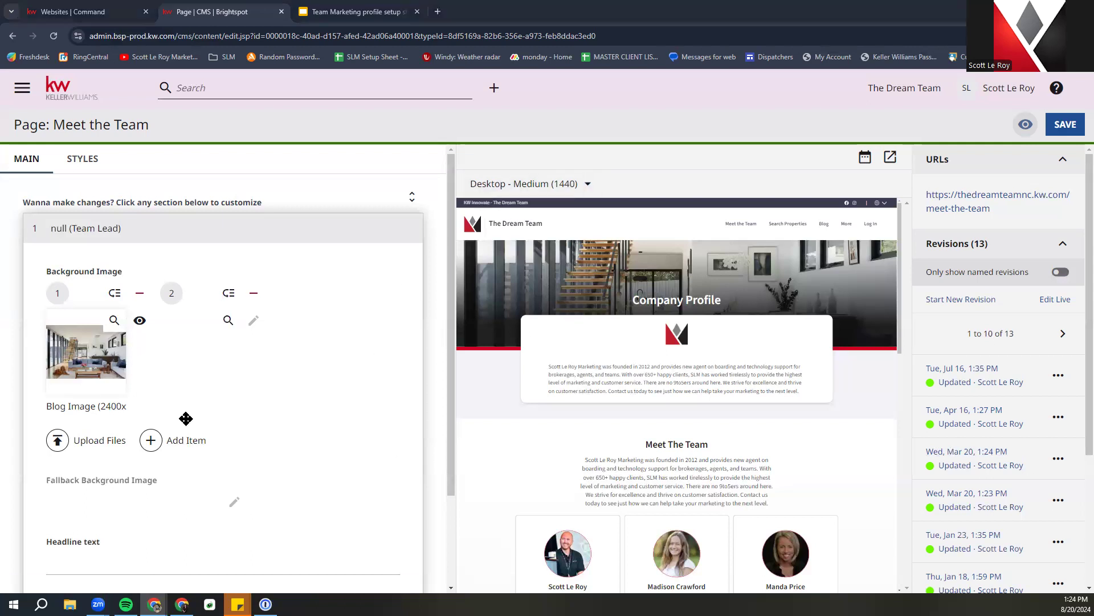
pyautogui.click(171, 441)
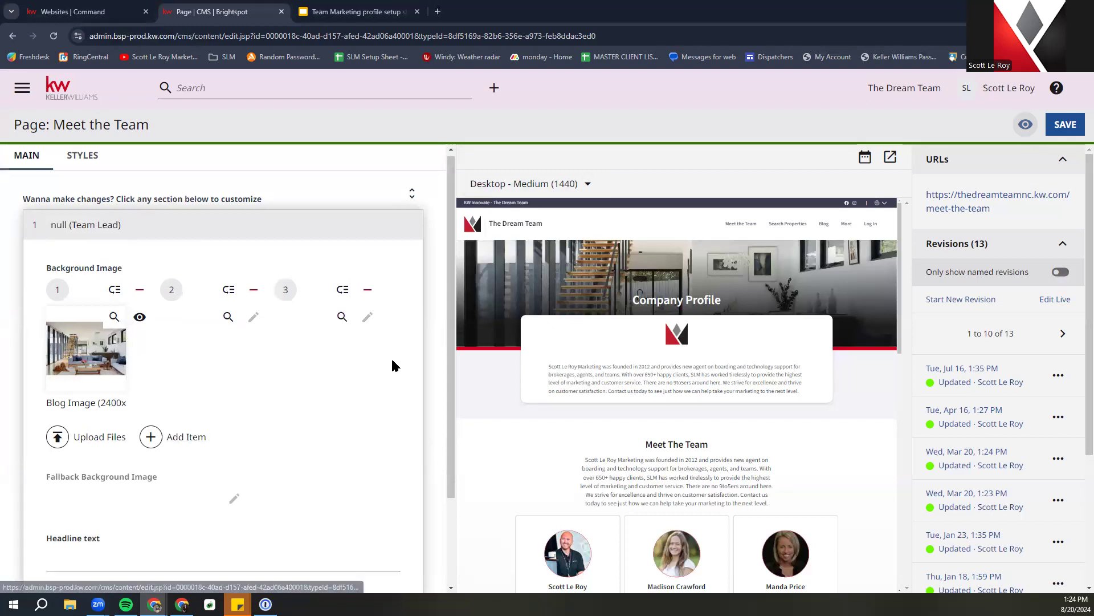
pyautogui.scroll(-2, 393, 366)
pyautogui.scroll(-5, 691, 381)
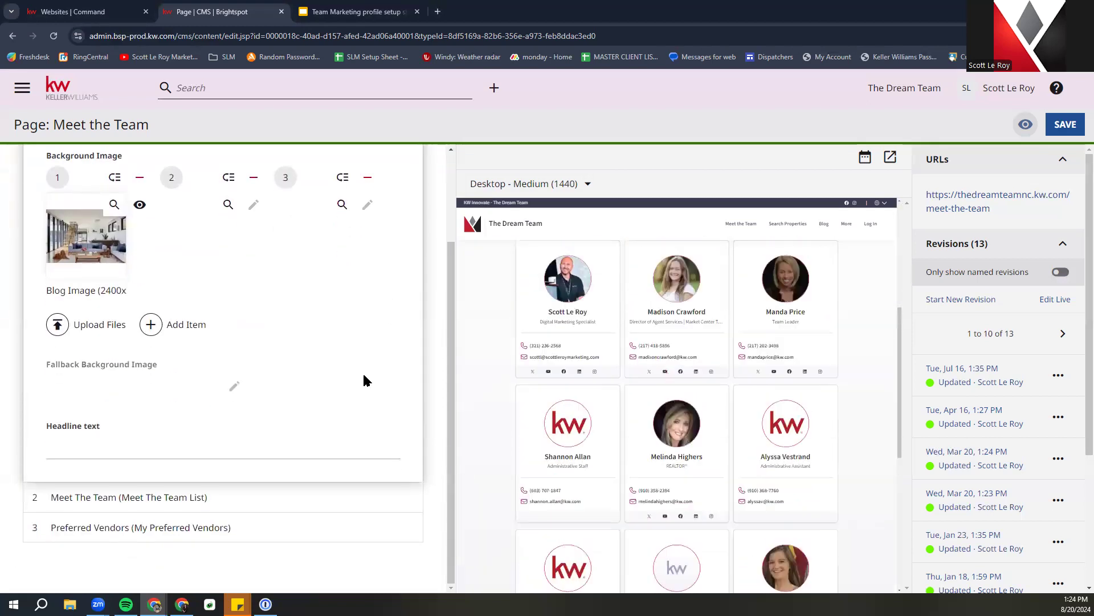
pyautogui.scroll(2, 342, 376)
pyautogui.click(183, 444)
pyautogui.scroll(-1, 183, 446)
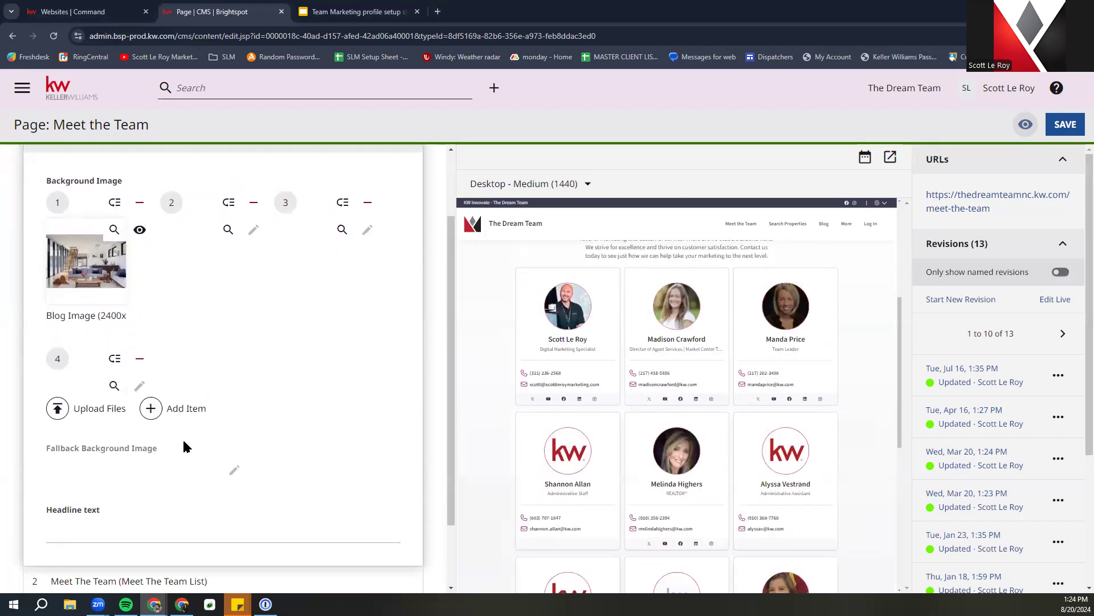
# Remove the three added background image items, browsing the image library for the second one, and collapse the Team Lead section
pyautogui.click(138, 359)
pyautogui.click(368, 202)
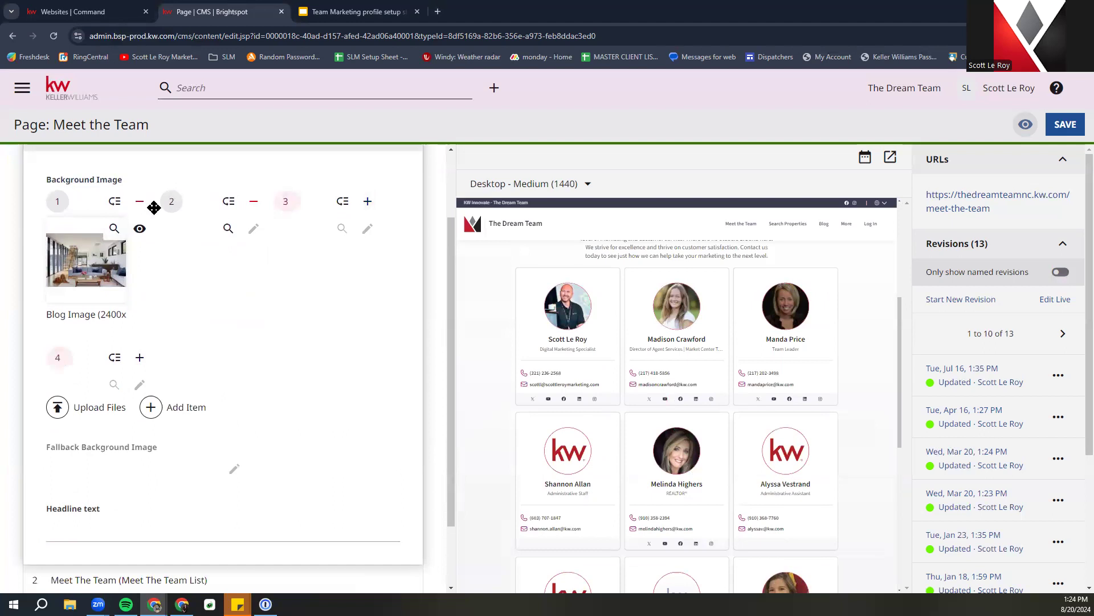
pyautogui.click(228, 228)
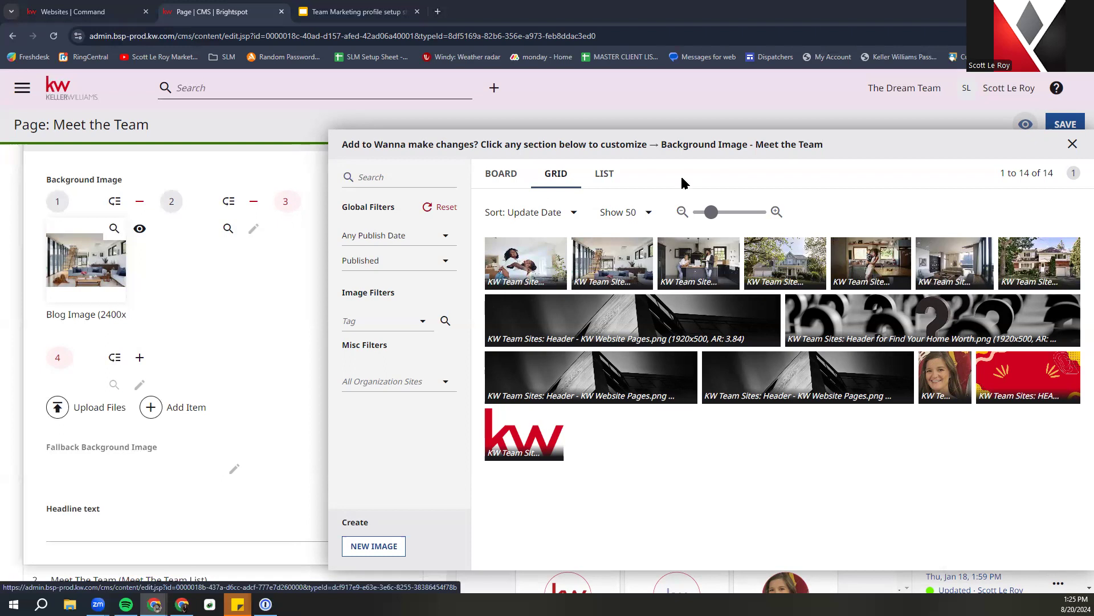
pyautogui.click(1074, 145)
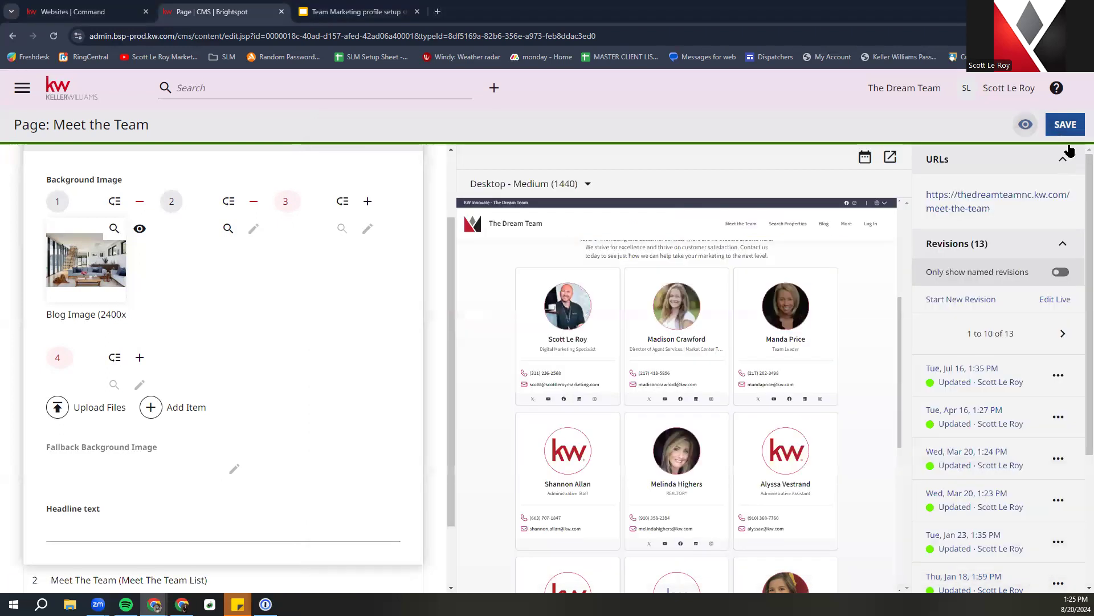
pyautogui.click(253, 200)
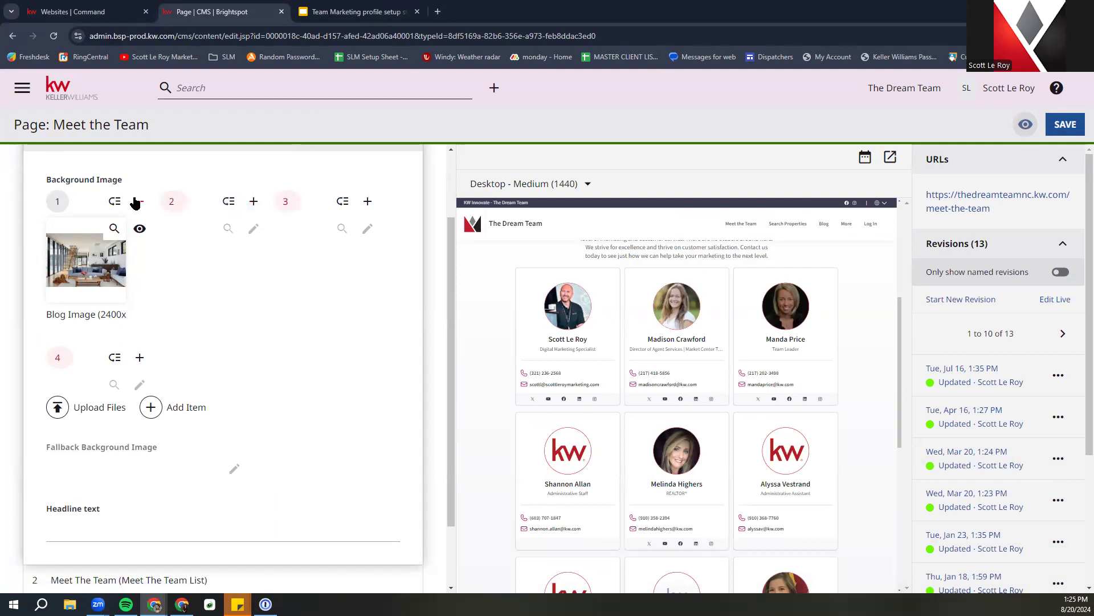
pyautogui.scroll(3, 183, 228)
pyautogui.click(250, 231)
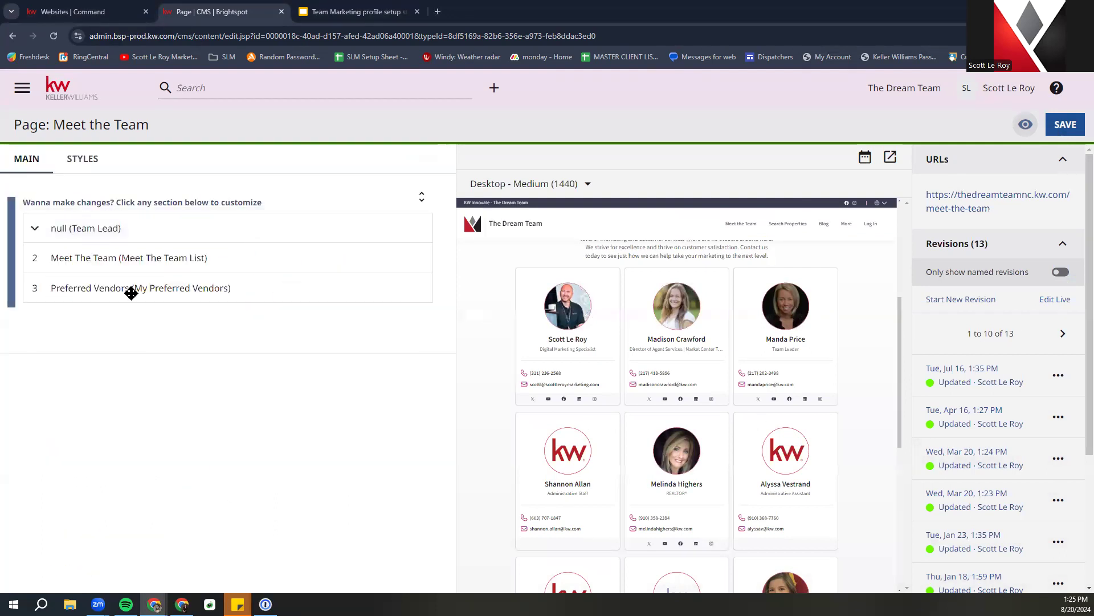
# Expand the Meet The Team List section and review its display options, title, description, item stream and featured team members
pyautogui.click(144, 268)
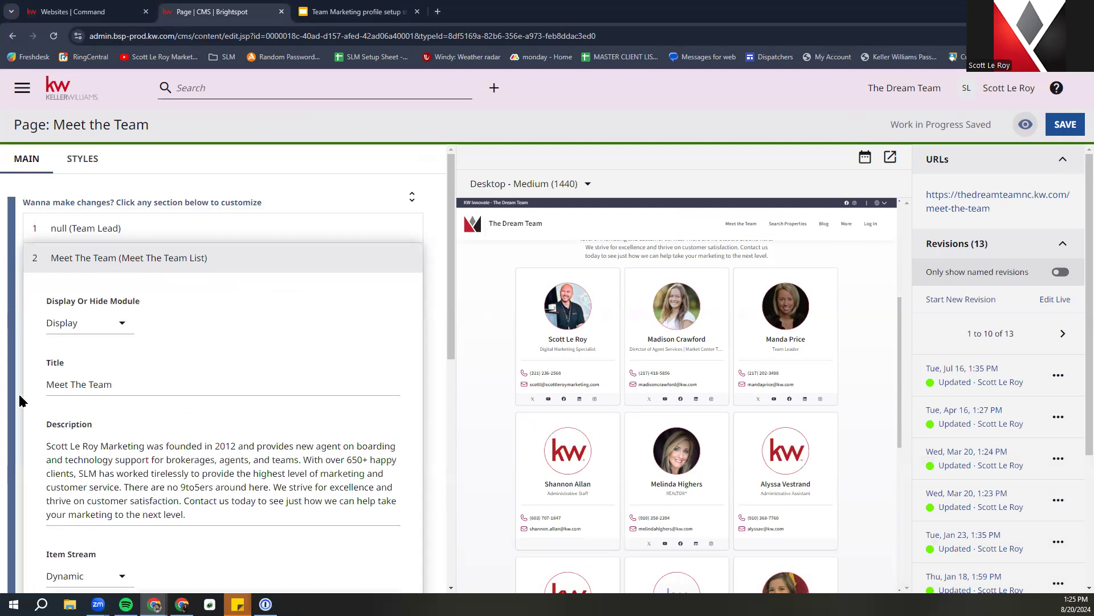
pyautogui.click(97, 324)
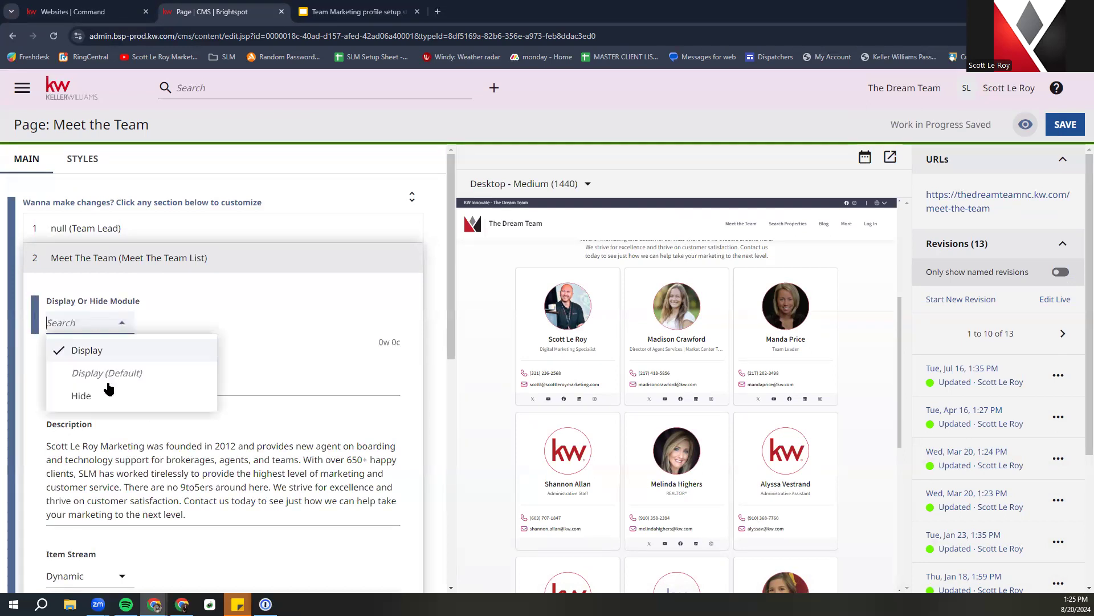
pyautogui.click(292, 307)
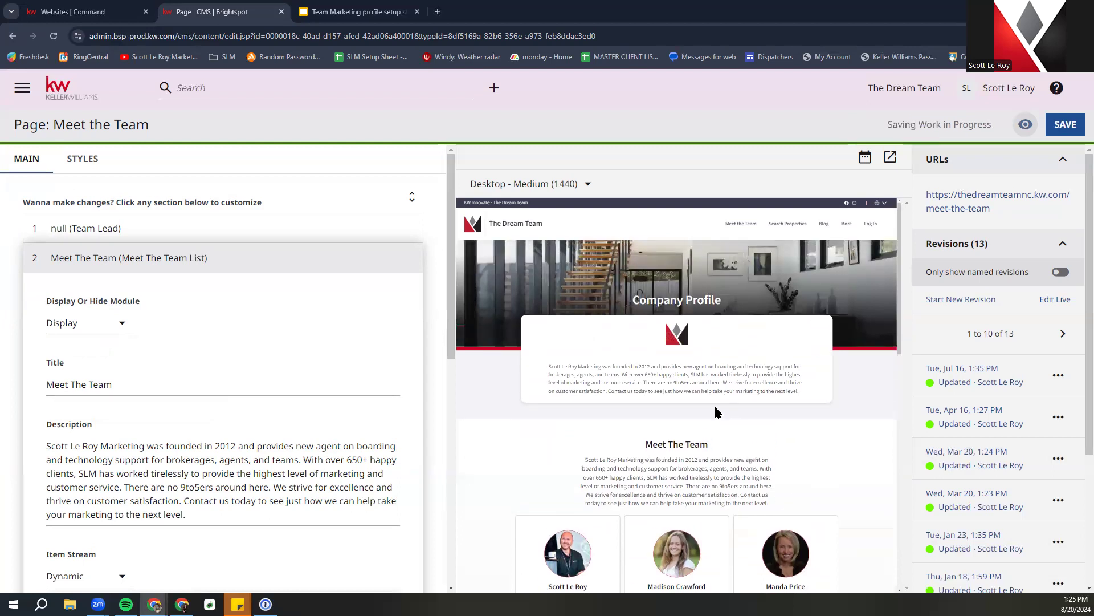
pyautogui.scroll(-3, 171, 366)
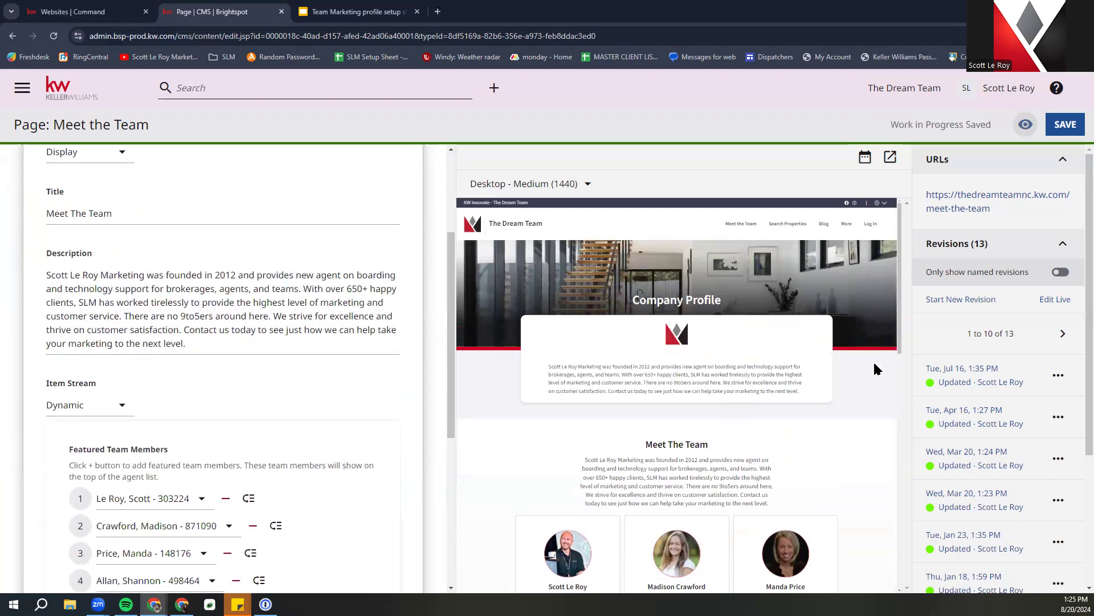
# Review the team member cards in the page preview against the Featured Team Members and Additional Partners lists
pyautogui.scroll(-1, 654, 436)
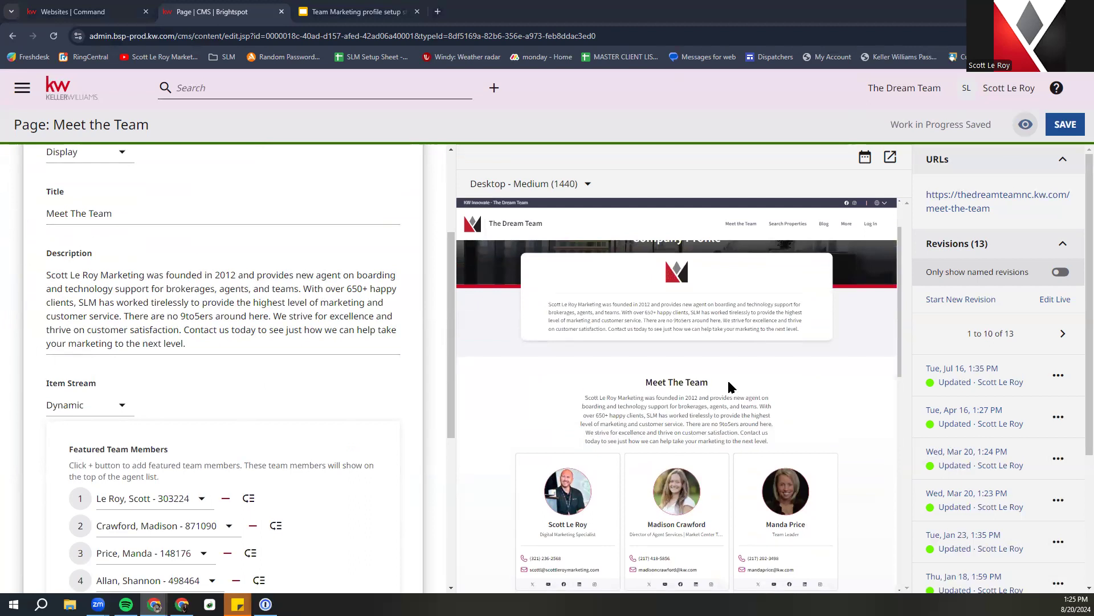
pyautogui.scroll(-1, 570, 393)
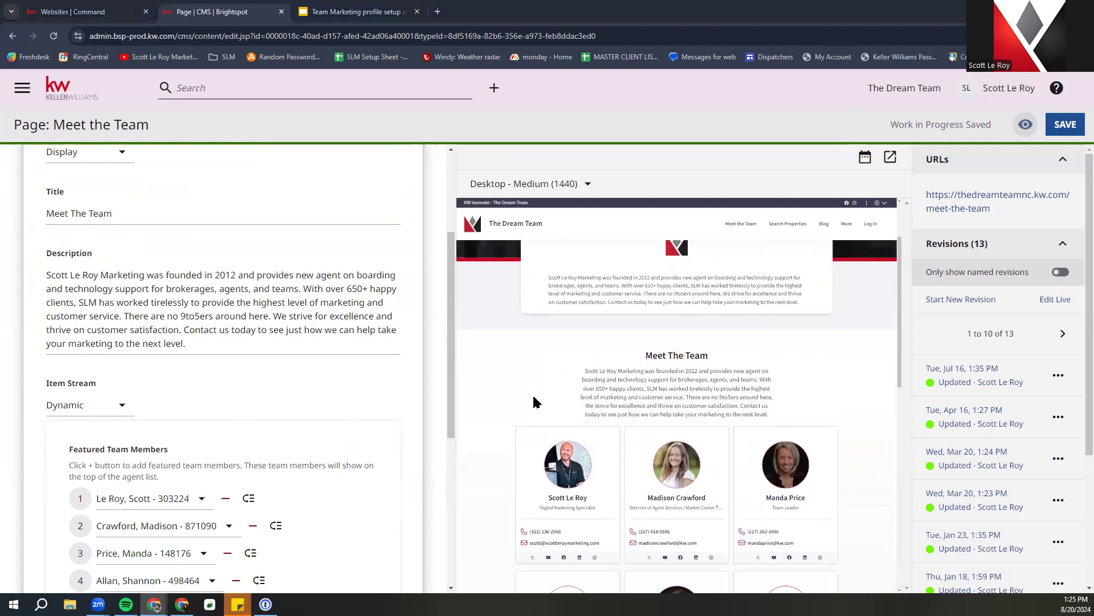
pyautogui.scroll(-1, 343, 424)
pyautogui.scroll(-3, 343, 424)
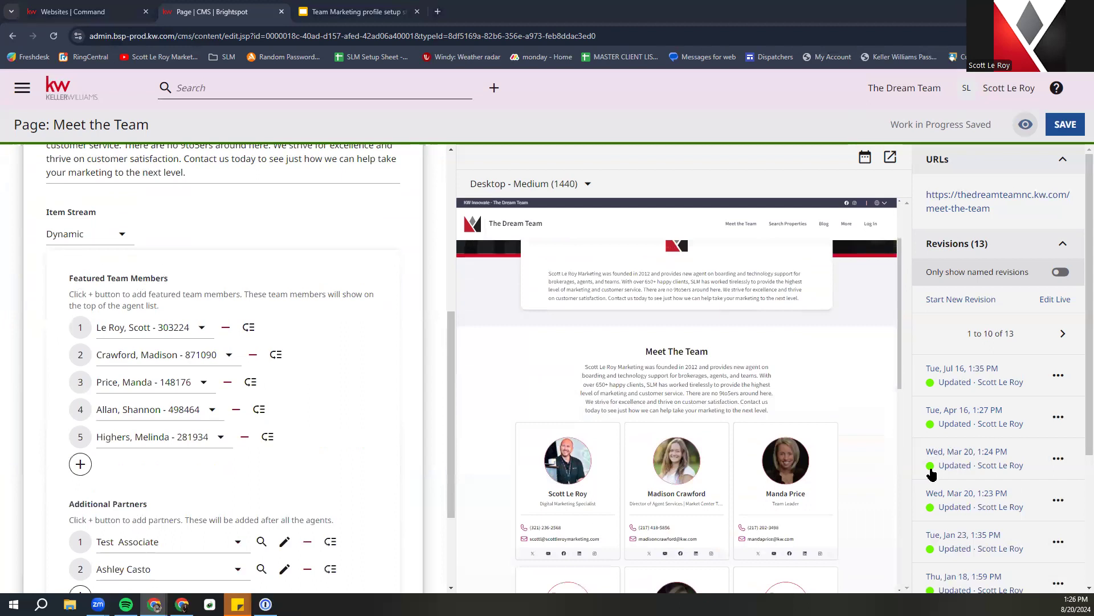
pyautogui.scroll(-4, 718, 476)
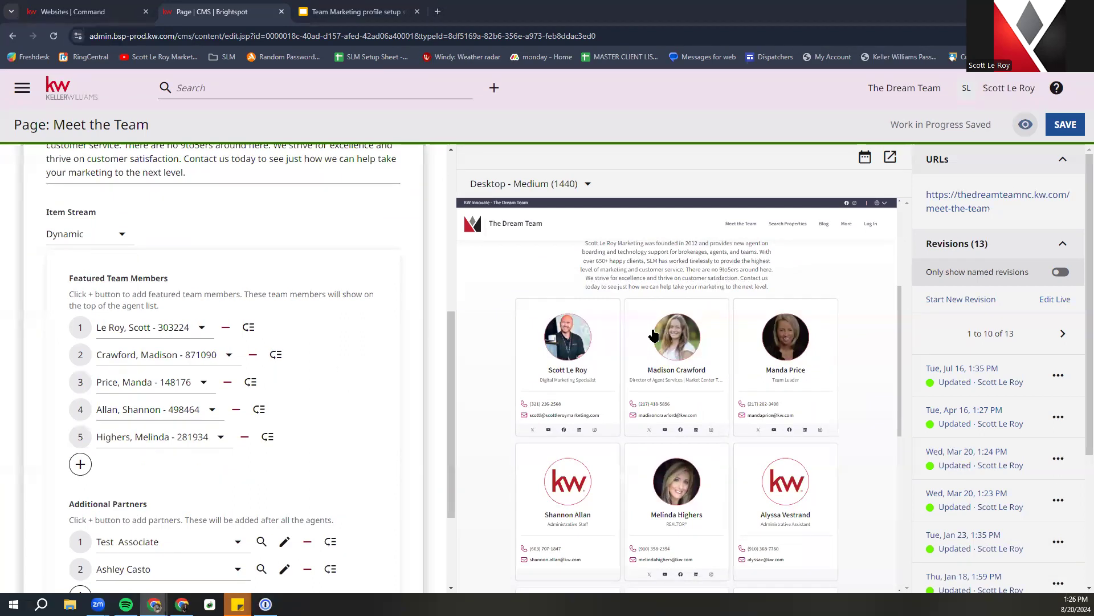
pyautogui.scroll(1, 654, 335)
pyautogui.scroll(-1, 654, 335)
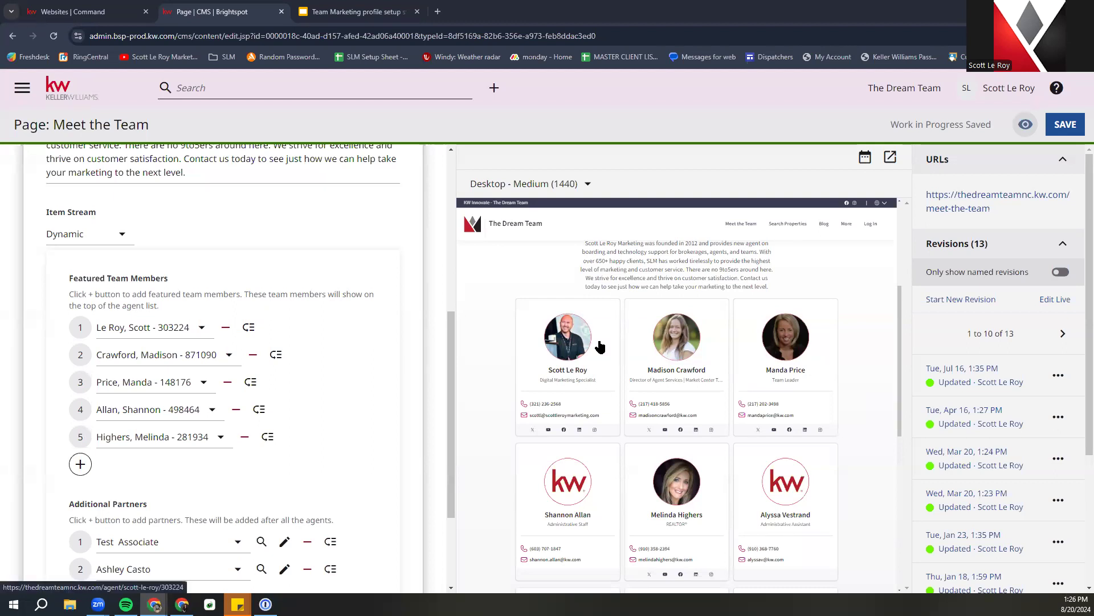
# Swap the first two featured team members, restore their original order, and check the cards in the preview
pyautogui.click(129, 331)
pyautogui.moveTo(129, 332); pyautogui.dragTo(122, 353)
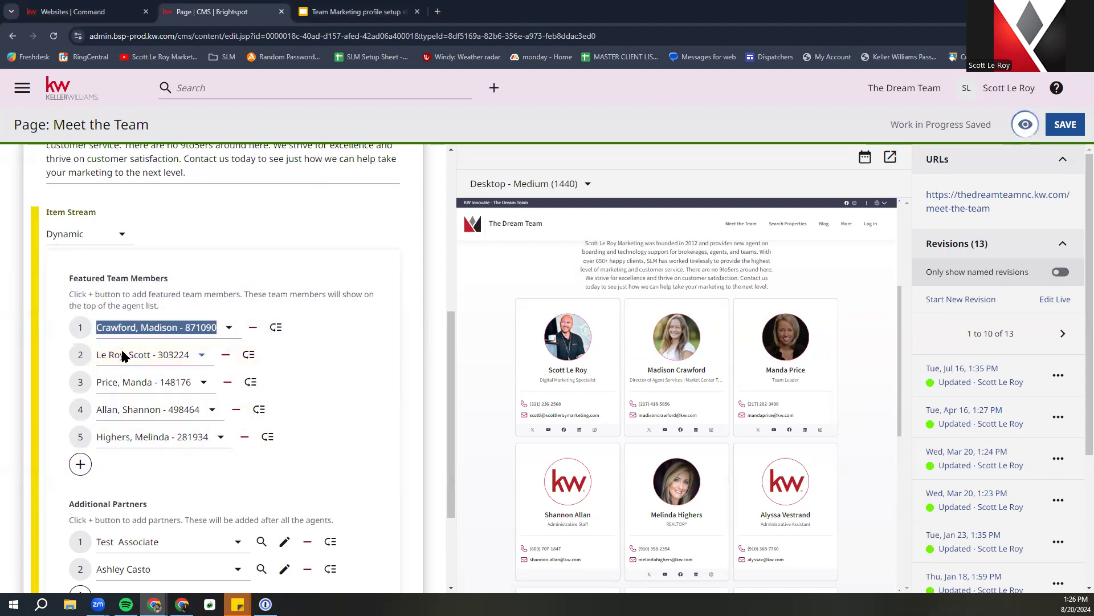
pyautogui.scroll(-2, 575, 408)
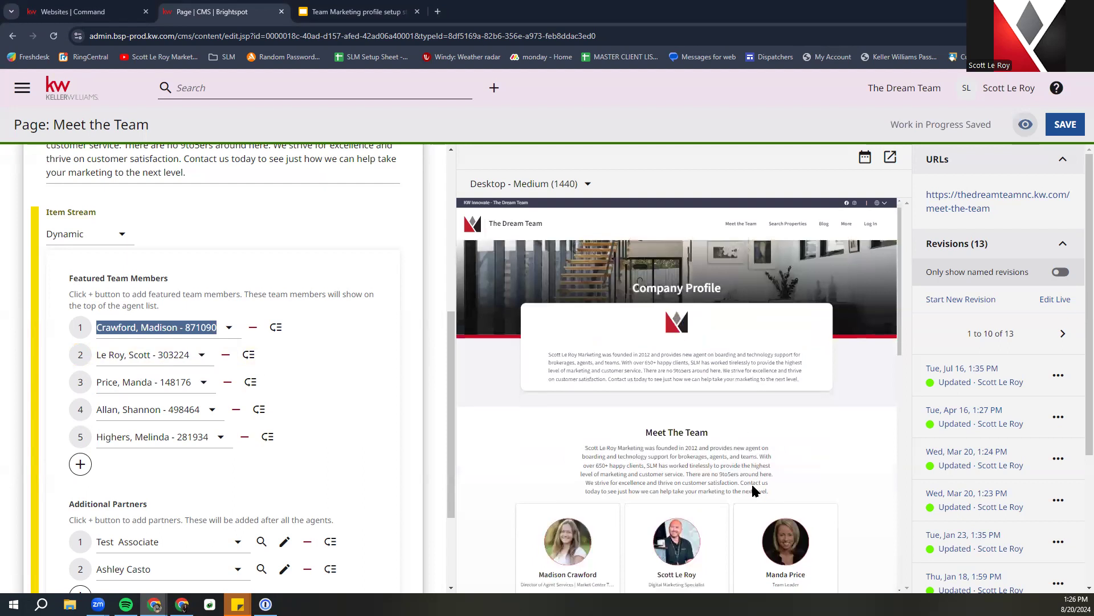
pyautogui.moveTo(151, 353)
pyautogui.mouseDown()
pyautogui.moveTo(156, 312)
pyautogui.moveTo(152, 333)
pyautogui.mouseUp()
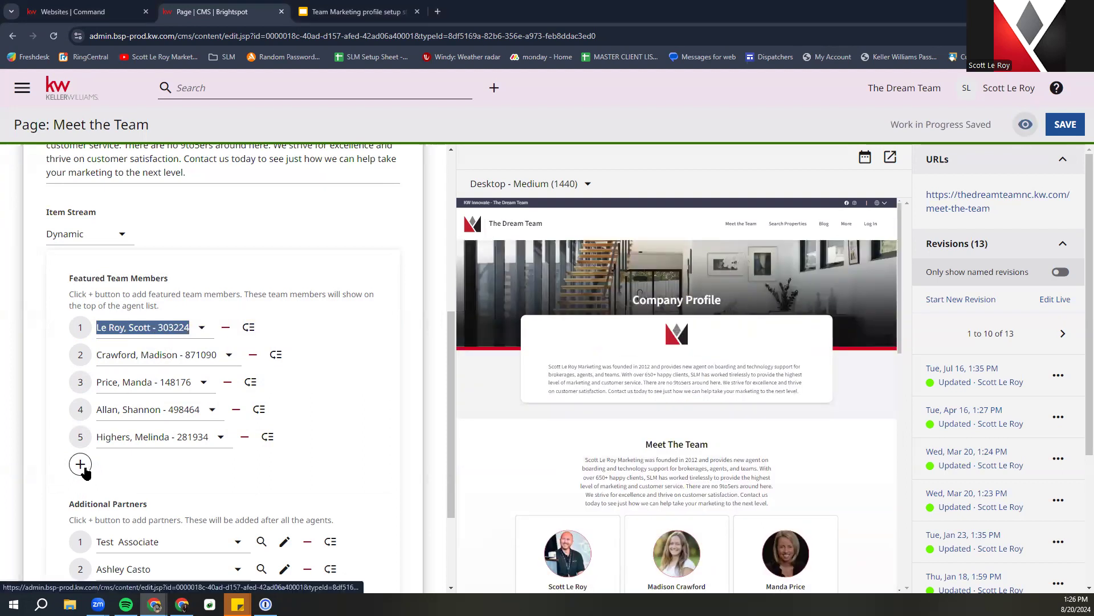
pyautogui.scroll(-2, 705, 285)
pyautogui.scroll(-3, 706, 290)
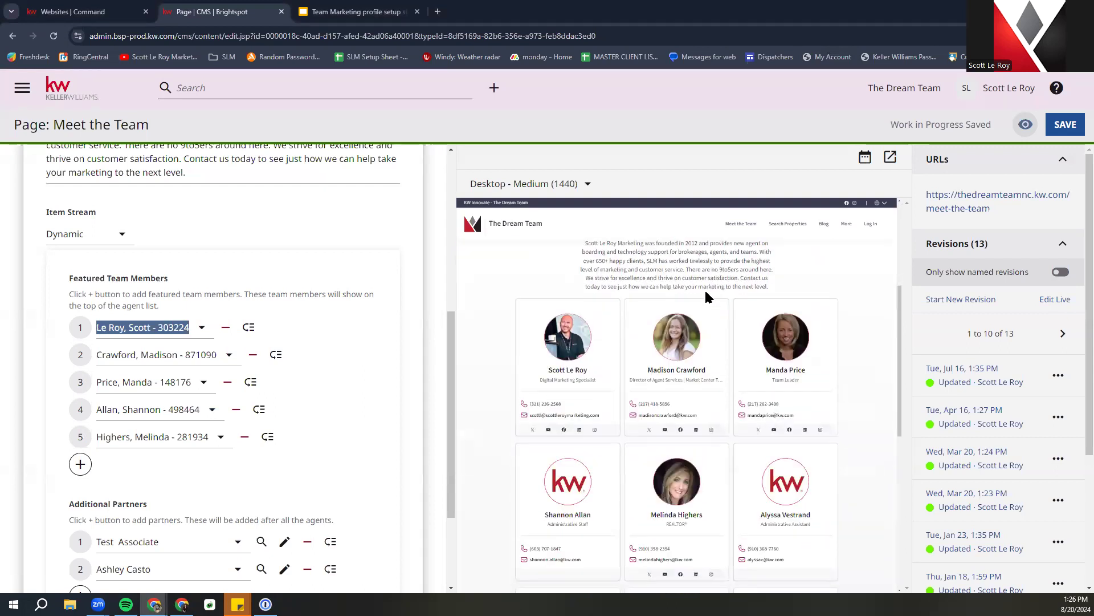
# Add a sixth featured team member by choosing the last available name, and remove the entry again
pyautogui.click(80, 465)
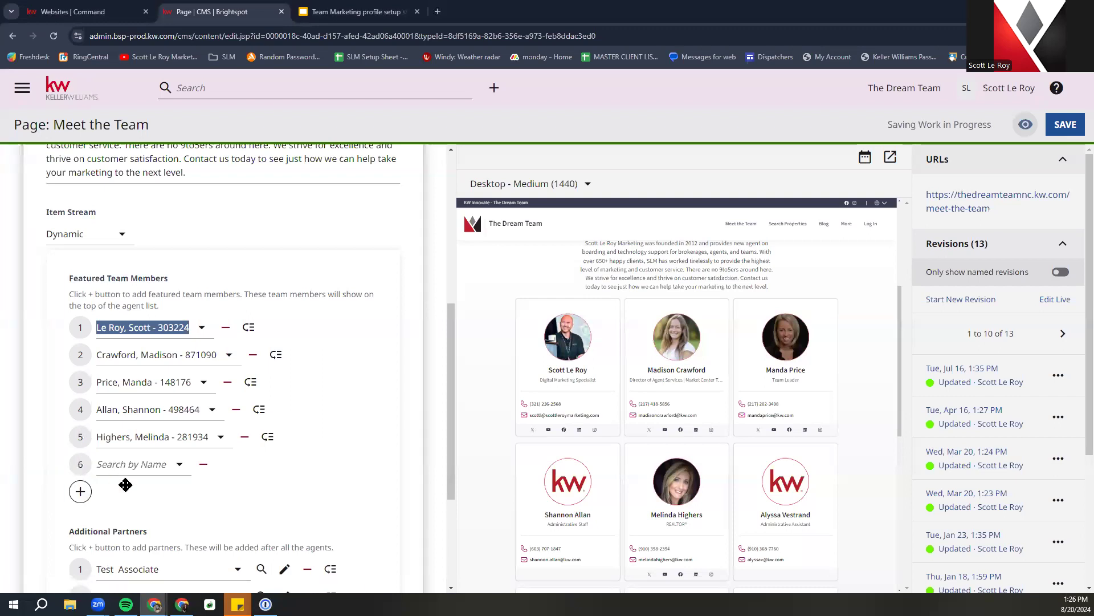
pyautogui.click(144, 465)
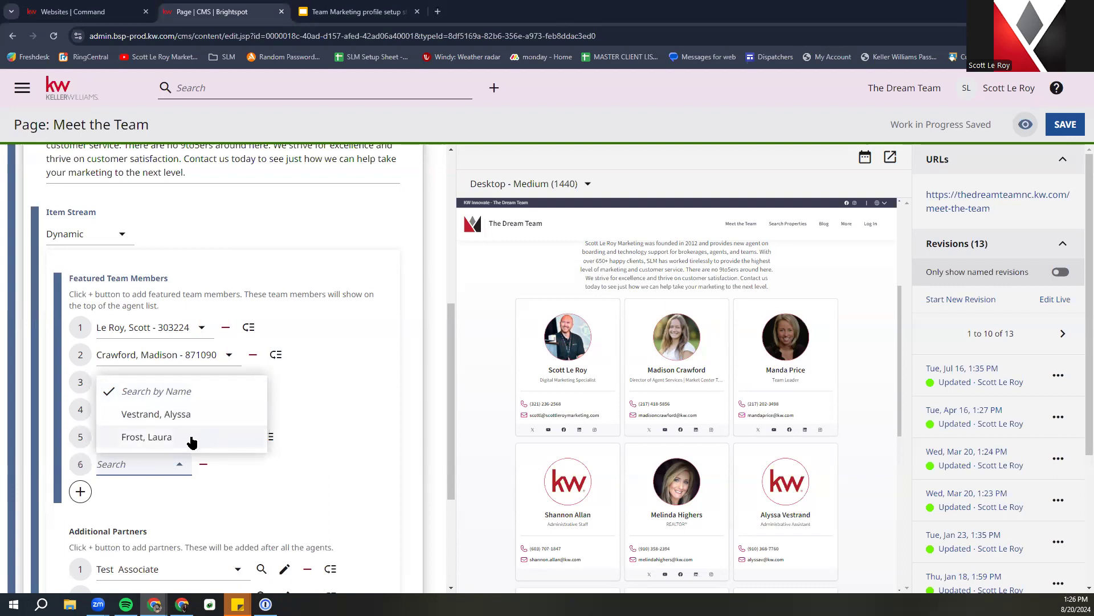
pyautogui.click(147, 437)
pyautogui.scroll(-2, 592, 399)
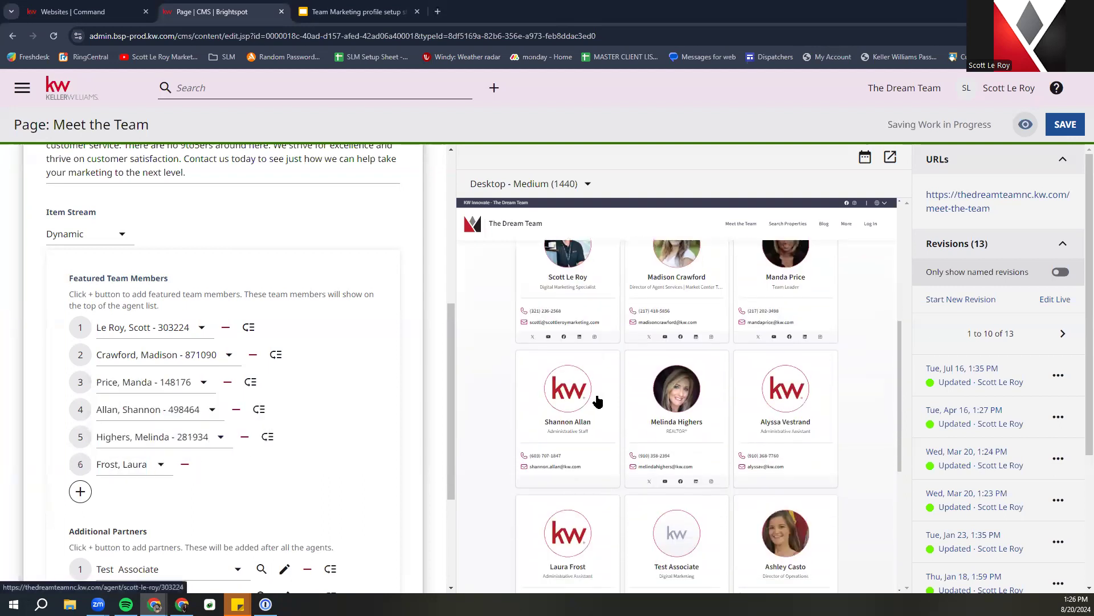
pyautogui.scroll(-1, 598, 399)
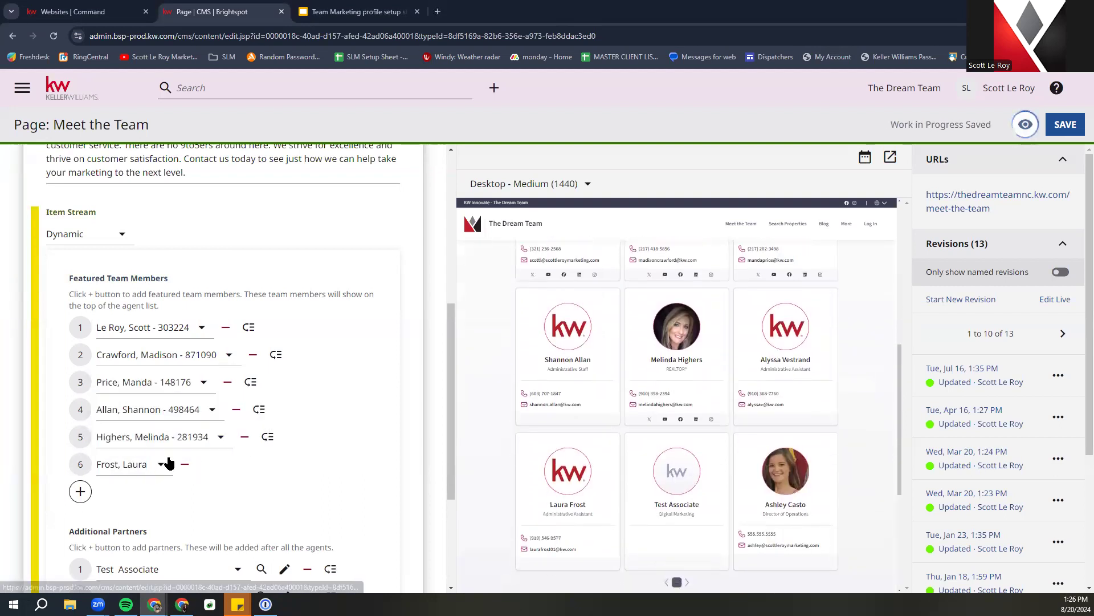
pyautogui.click(187, 464)
pyautogui.scroll(-5, 532, 285)
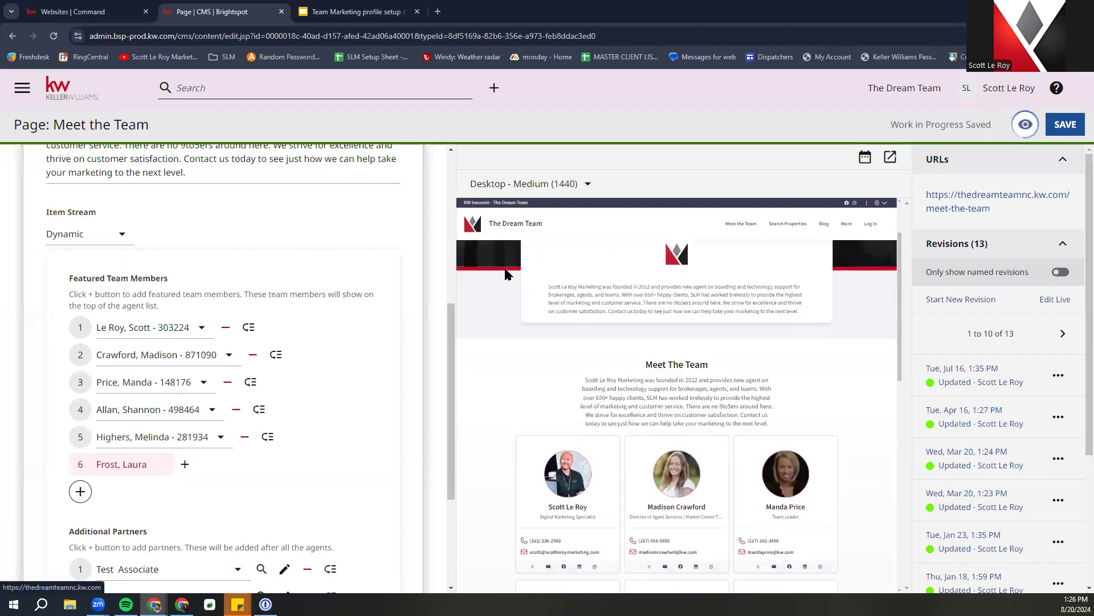
# View the first additional partner's selection list and add a third empty entry to Additional Partners
pyautogui.scroll(-3, 317, 384)
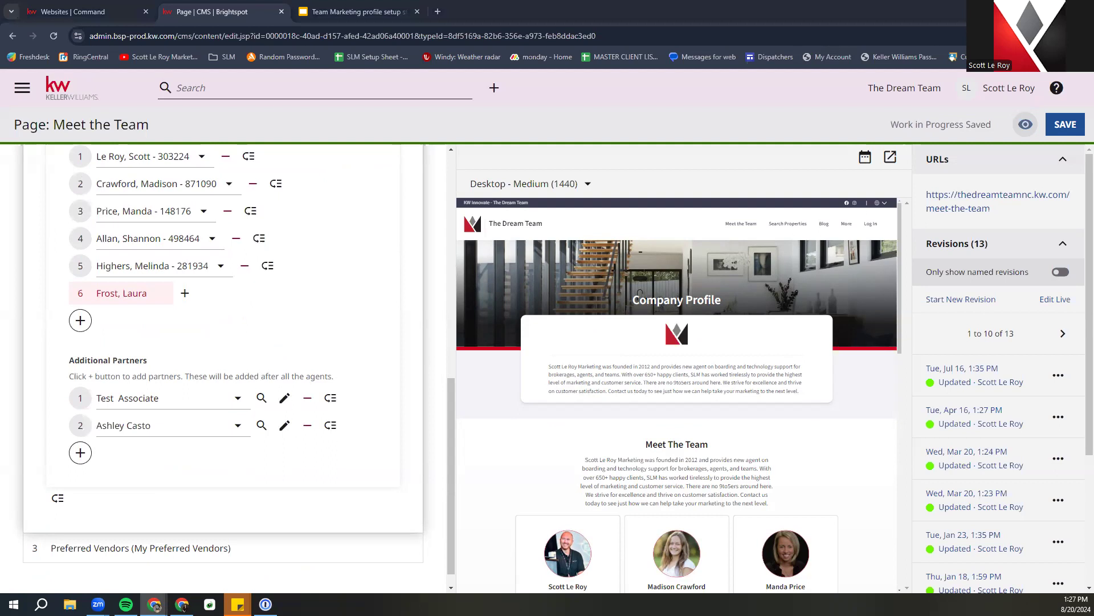
pyautogui.scroll(-1, 282, 394)
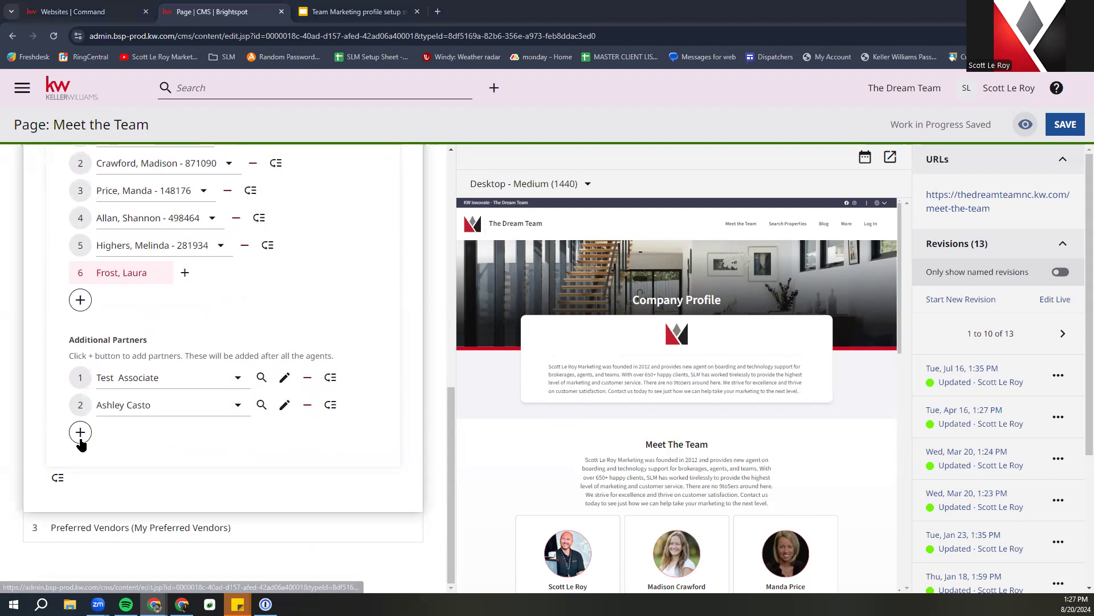
pyautogui.click(160, 378)
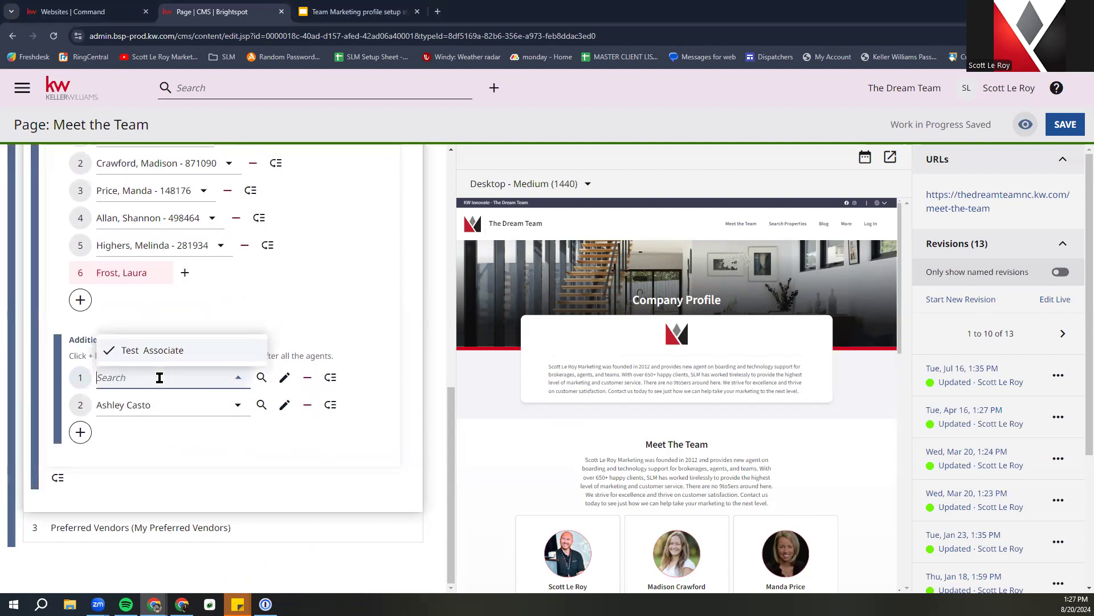
pyautogui.click(188, 459)
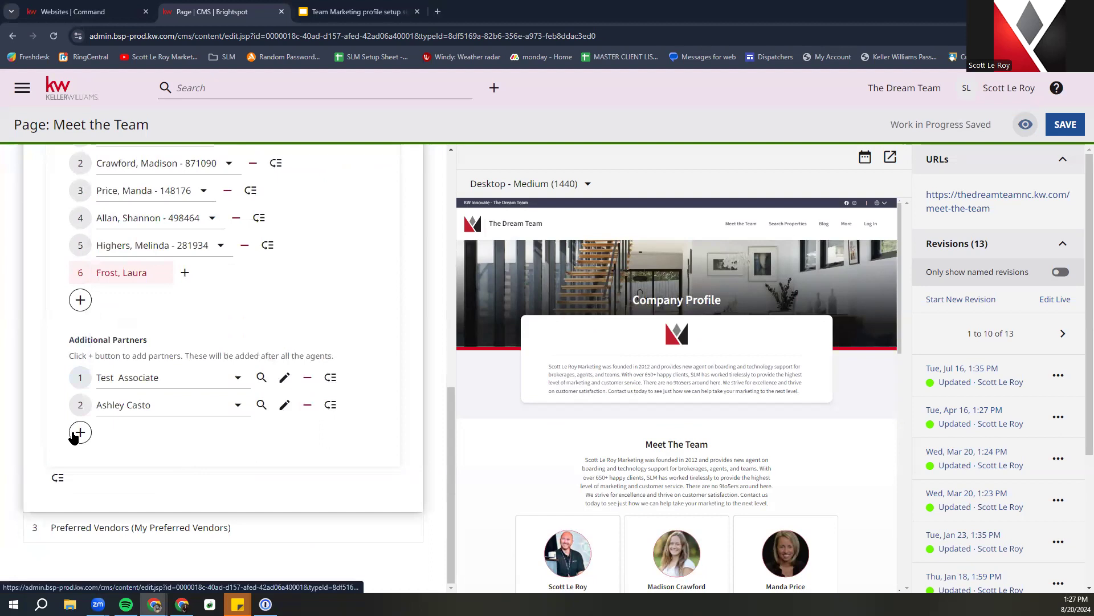
pyautogui.click(75, 435)
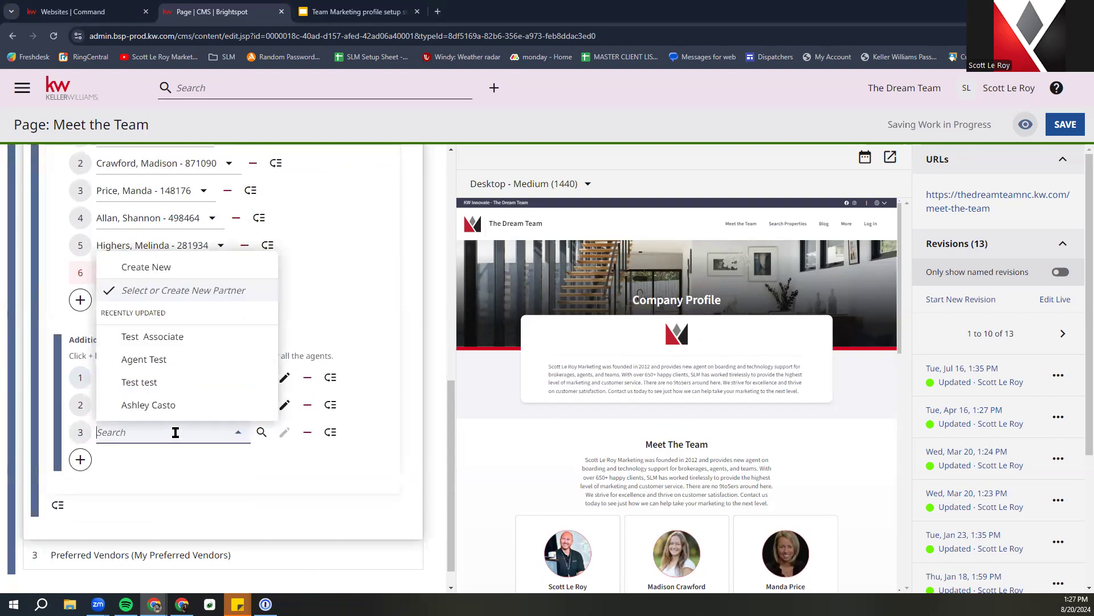
# Open the form for creating a new partner, review its fields, and return to the page without saving
pyautogui.click(192, 269)
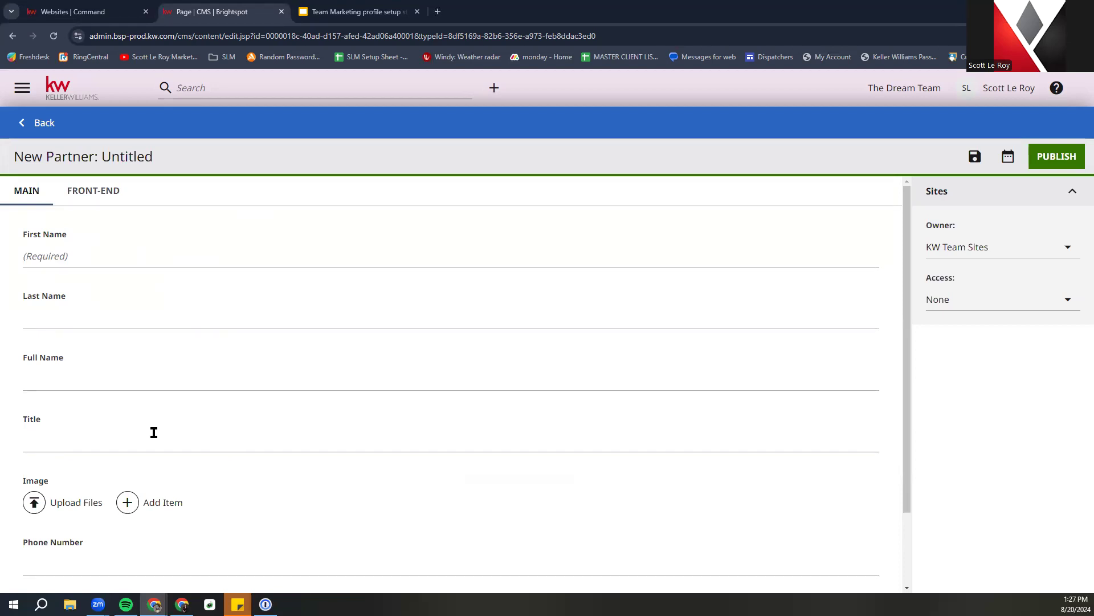
pyautogui.scroll(-2, 154, 432)
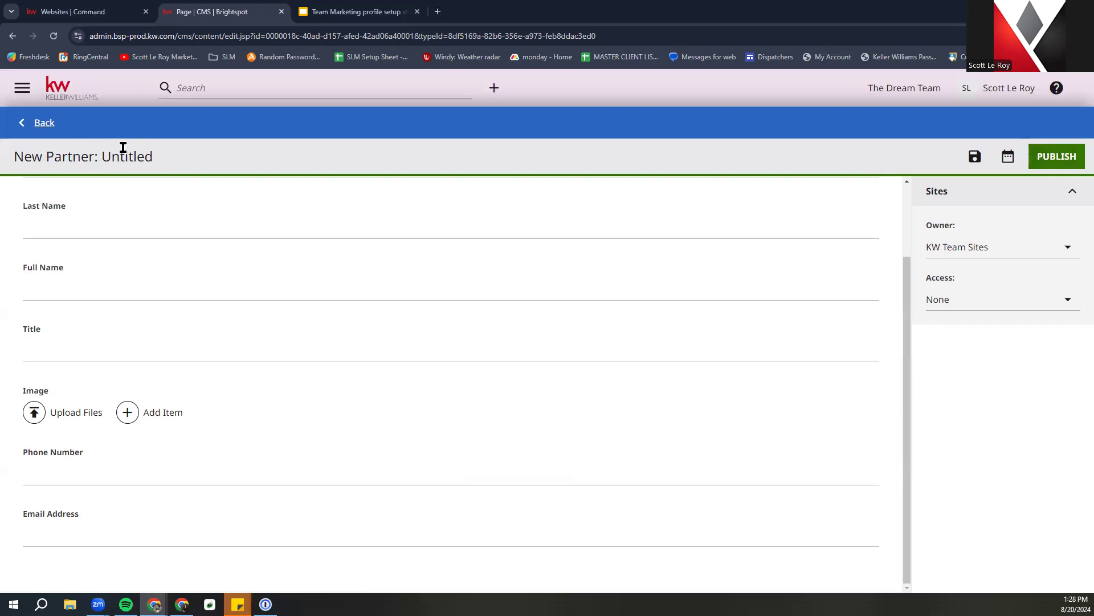
pyautogui.click(35, 126)
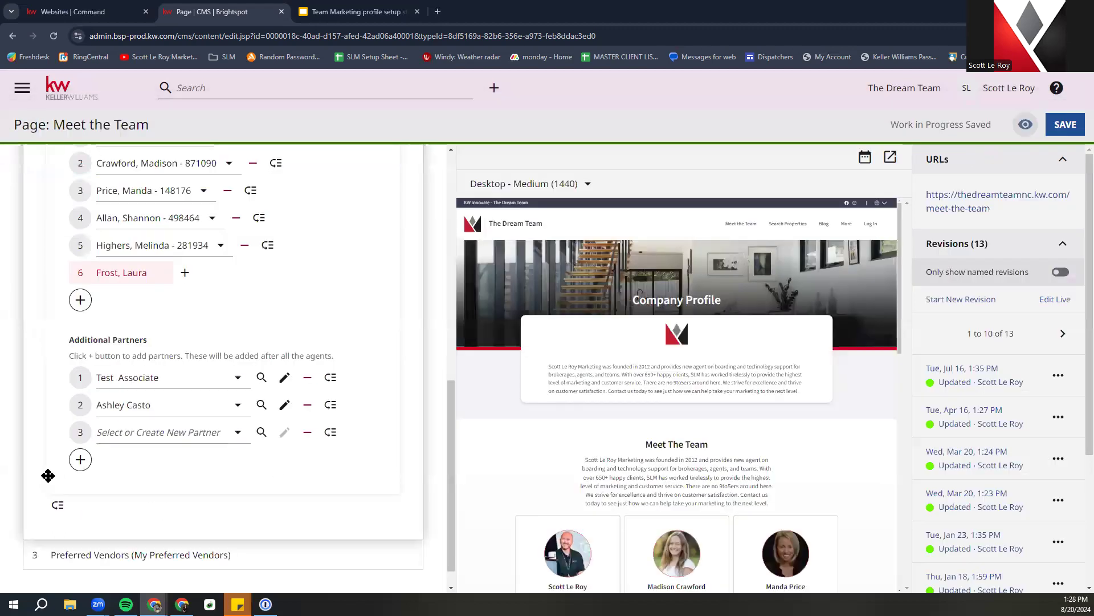
# Choose the existing partner Test test for the third Additional Partners entry and check its card in the preview
pyautogui.click(158, 433)
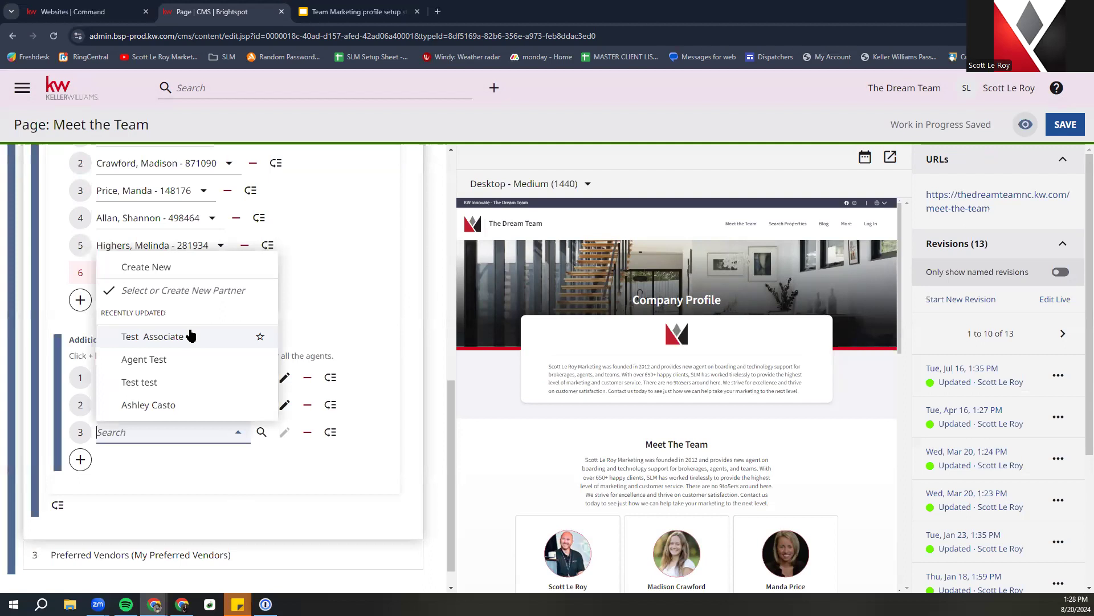
pyautogui.click(215, 481)
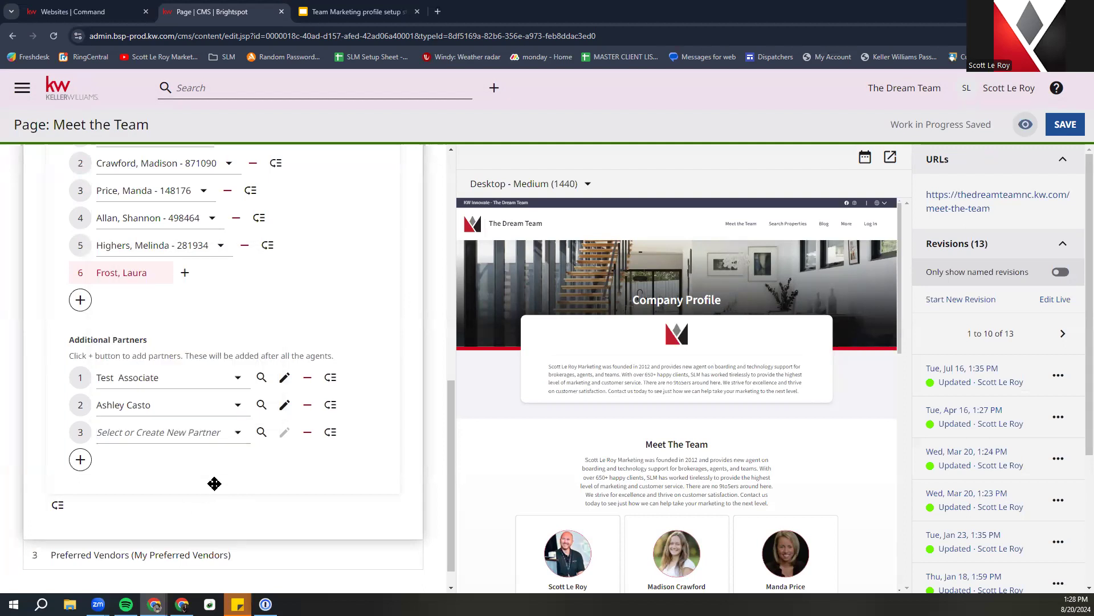
pyautogui.click(160, 431)
pyautogui.click(171, 386)
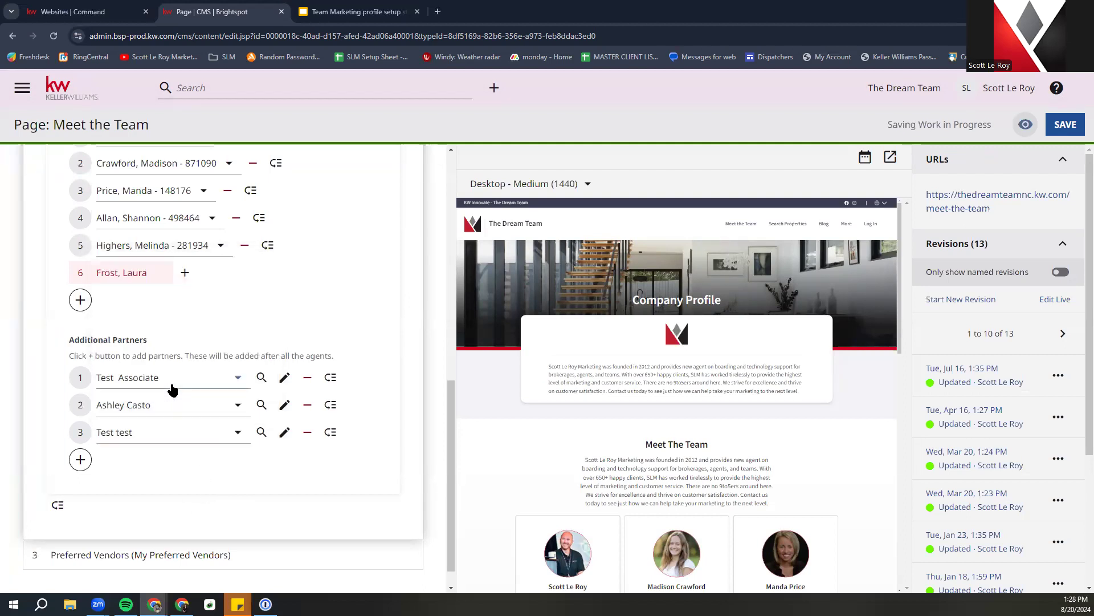
pyautogui.scroll(-8, 700, 447)
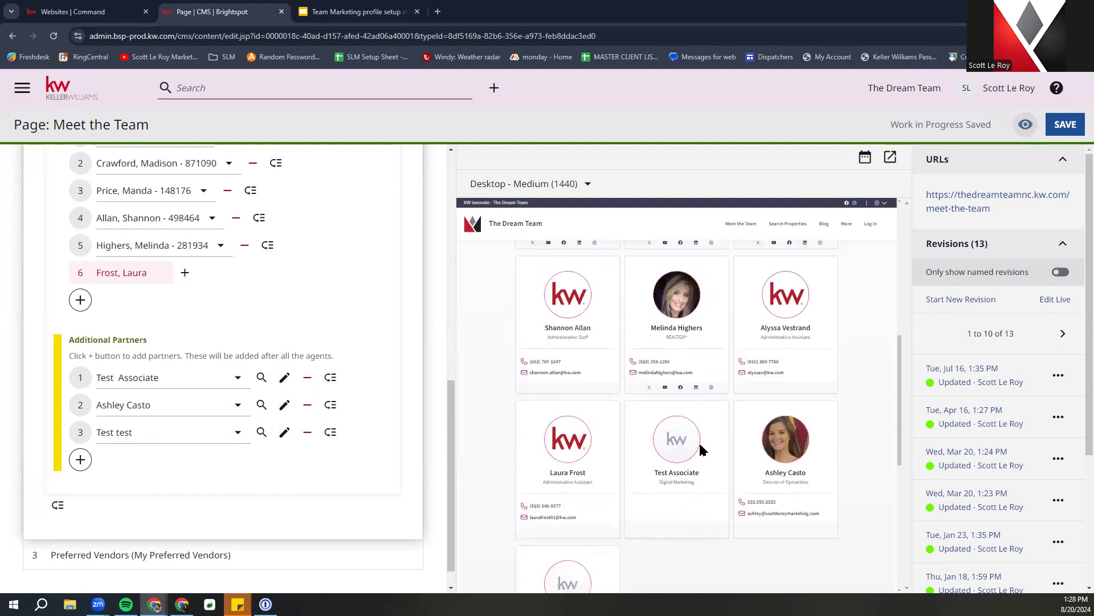
pyautogui.scroll(-2, 693, 454)
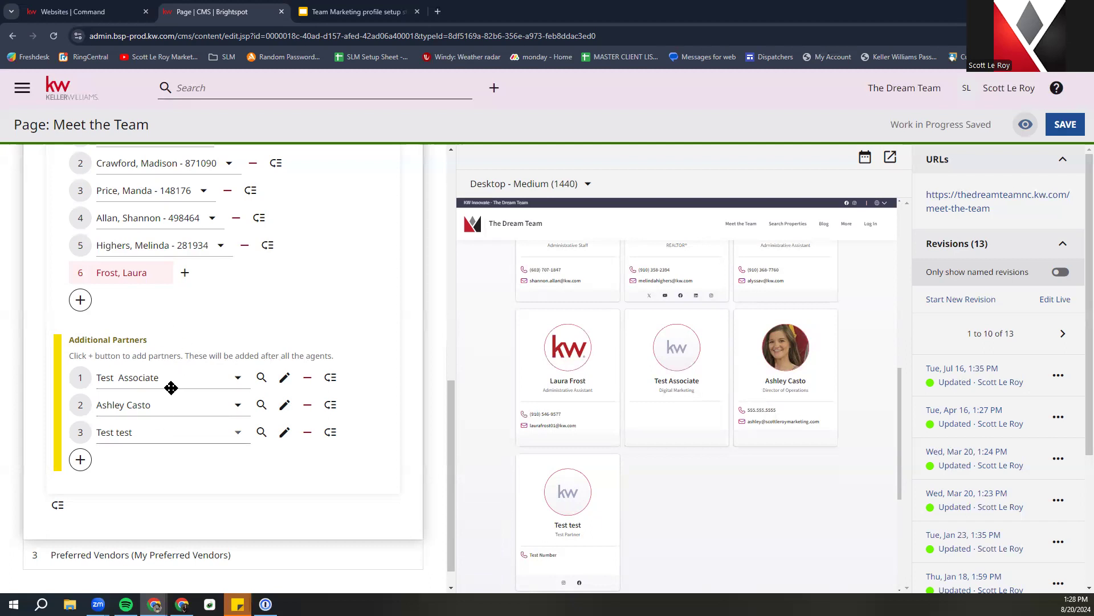
# Reorder Additional Partners by moving Test test to the first position, and then the last listed partner above it
pyautogui.scroll(1, 188, 285)
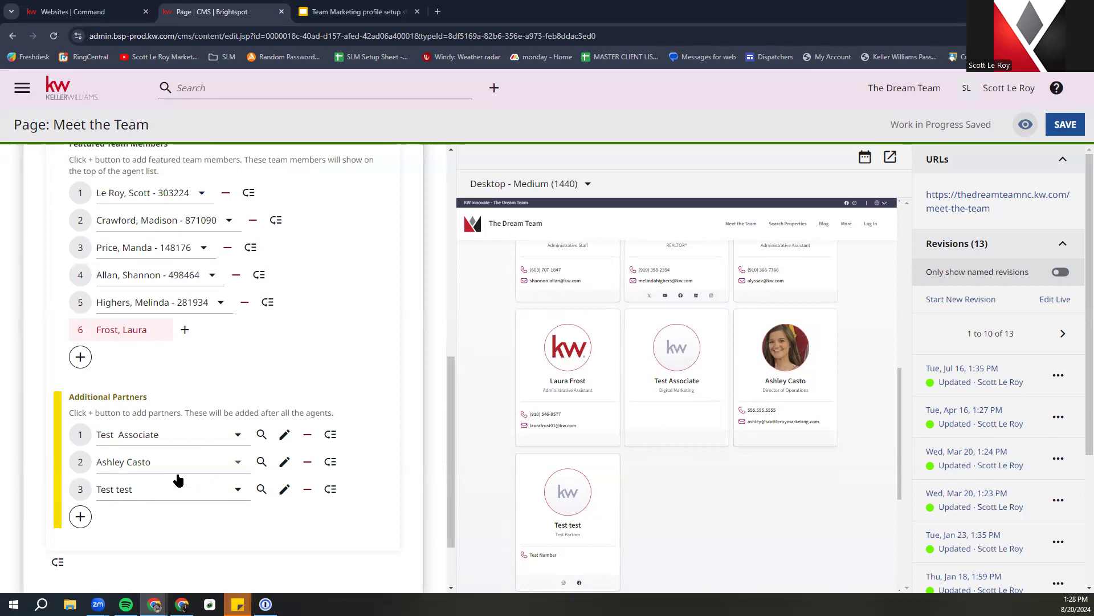
pyautogui.moveTo(166, 490); pyautogui.dragTo(168, 442)
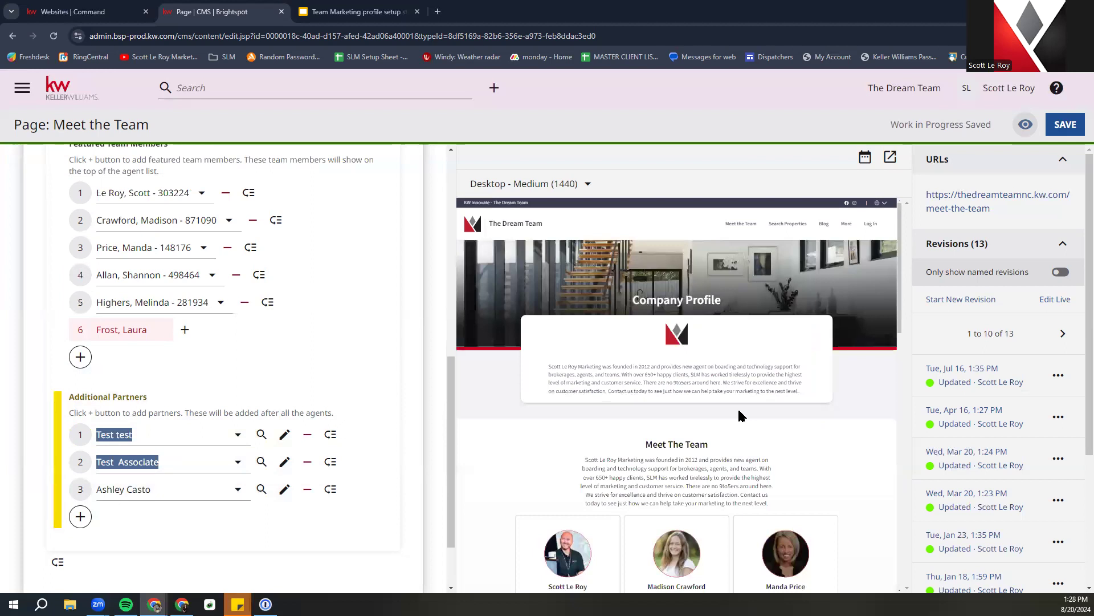
pyautogui.scroll(-10, 743, 416)
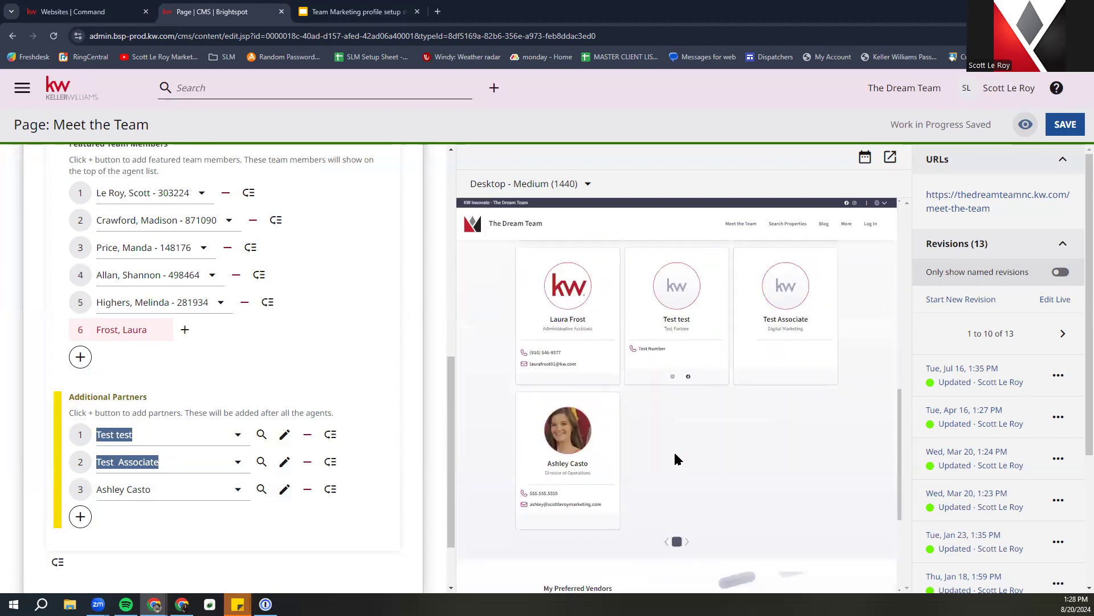
pyautogui.moveTo(149, 496); pyautogui.dragTo(150, 438)
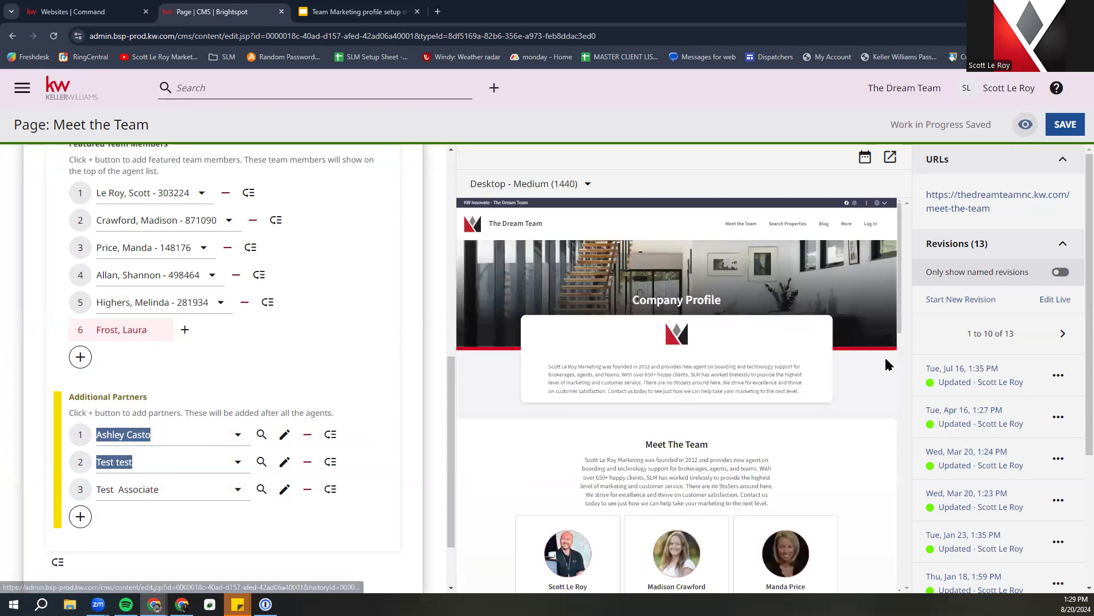
# Collapse the Meet The Team List section and expand the Preferred Vendors section
pyautogui.scroll(-3, 326, 518)
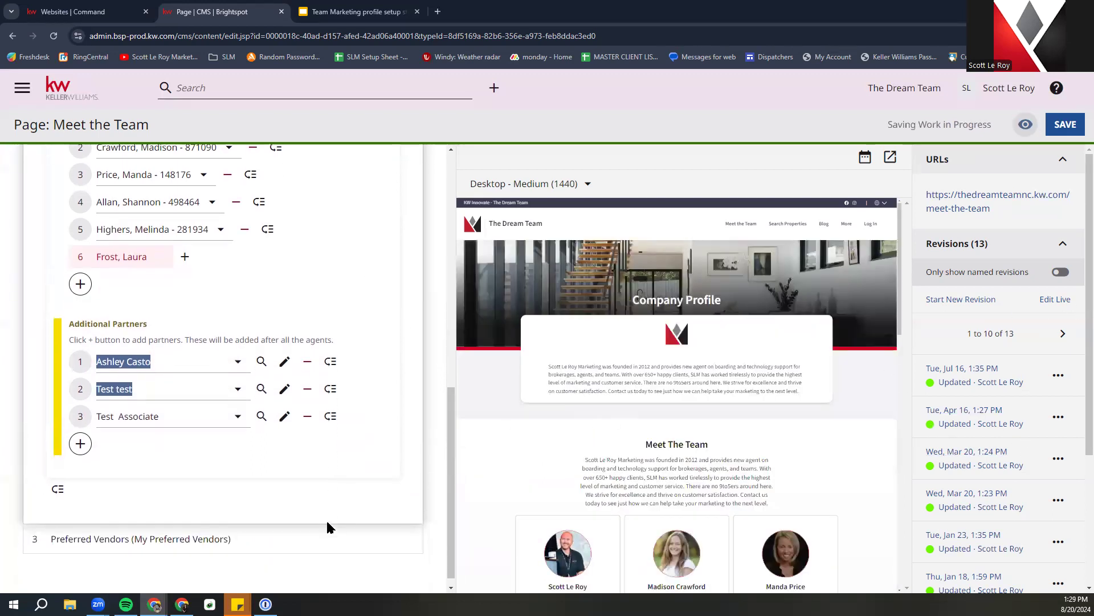
pyautogui.scroll(7, 195, 310)
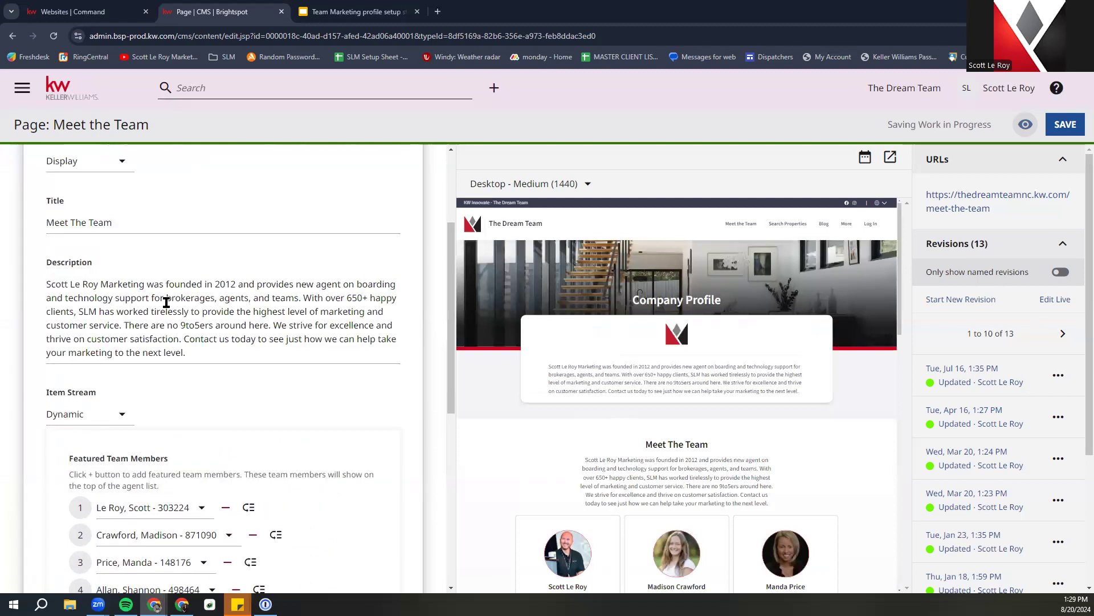
pyautogui.scroll(5, 166, 302)
pyautogui.click(186, 256)
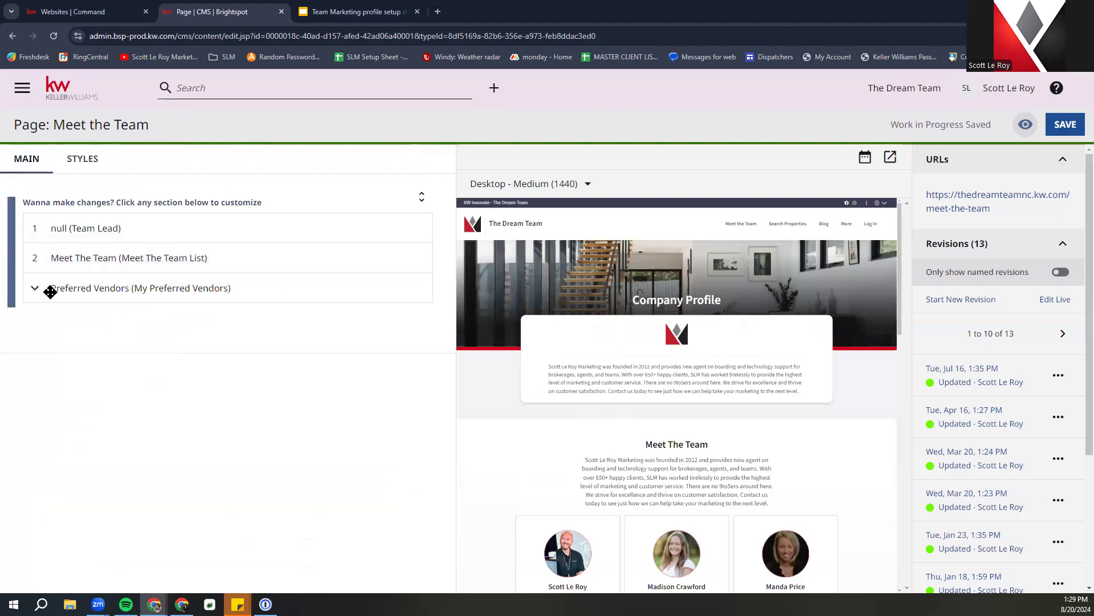
pyautogui.click(149, 291)
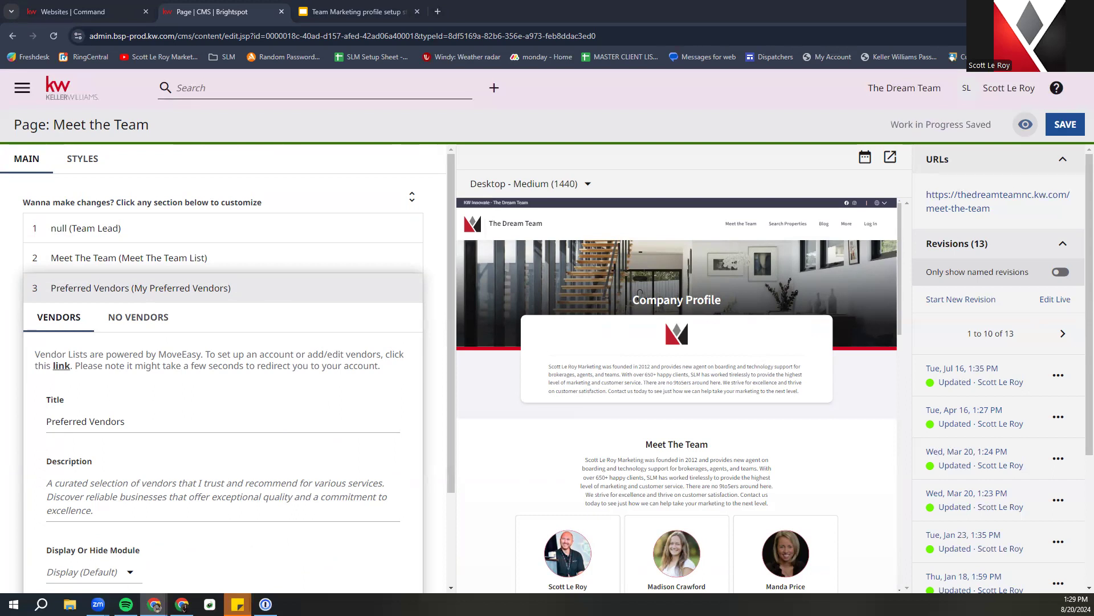
# Open the MoveEasy vendor account linked in the Preferred Vendors section and review its form for adding a vendor
pyautogui.click(61, 368)
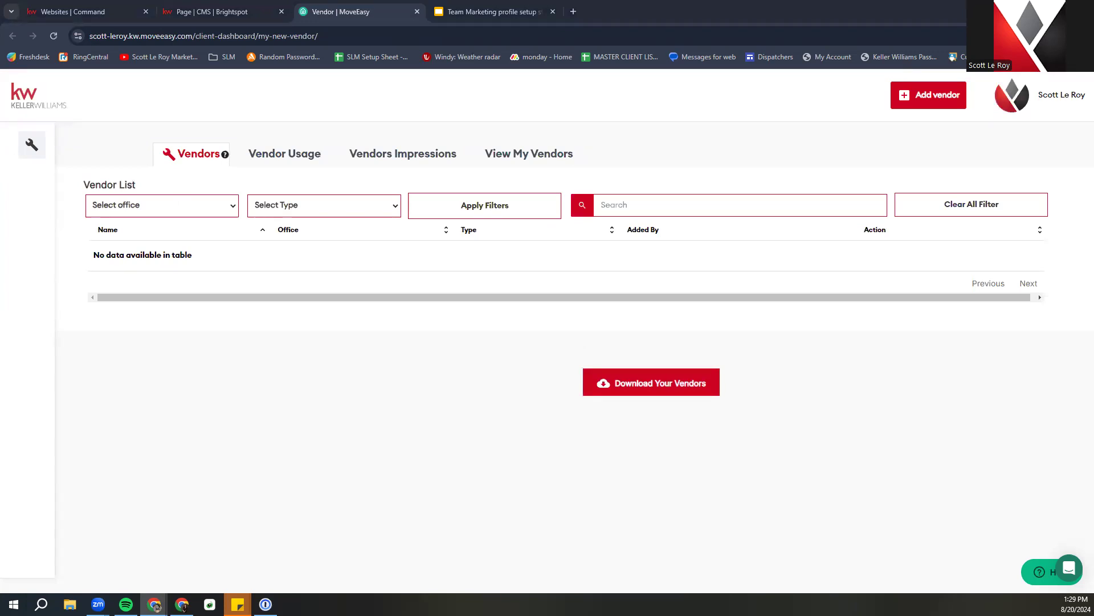
pyautogui.click(908, 106)
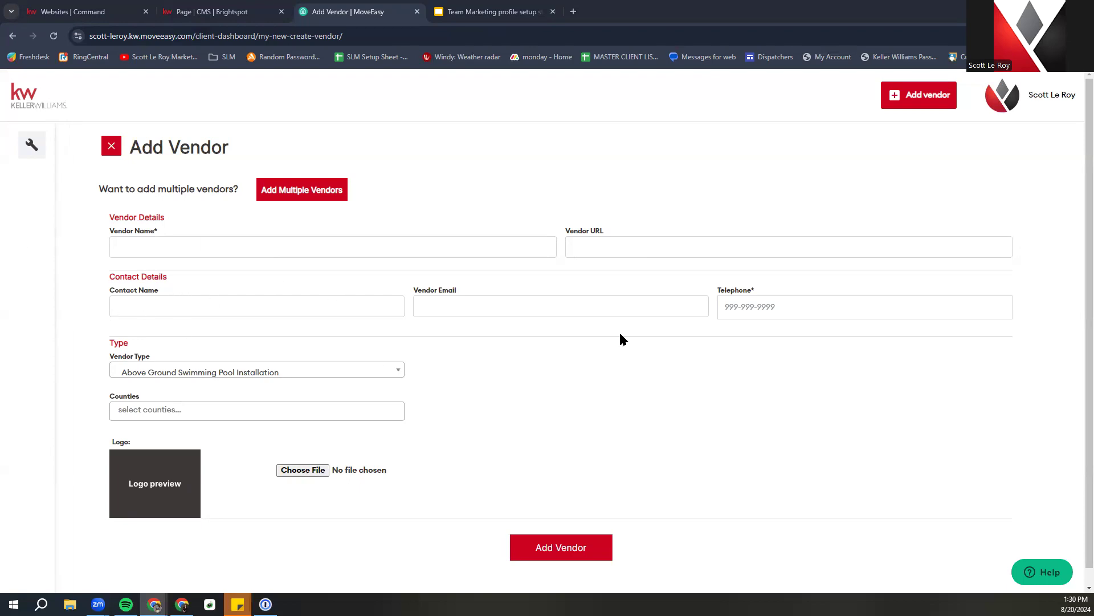
pyautogui.click(899, 306)
pyautogui.click(311, 305)
pyautogui.scroll(-1, 176, 503)
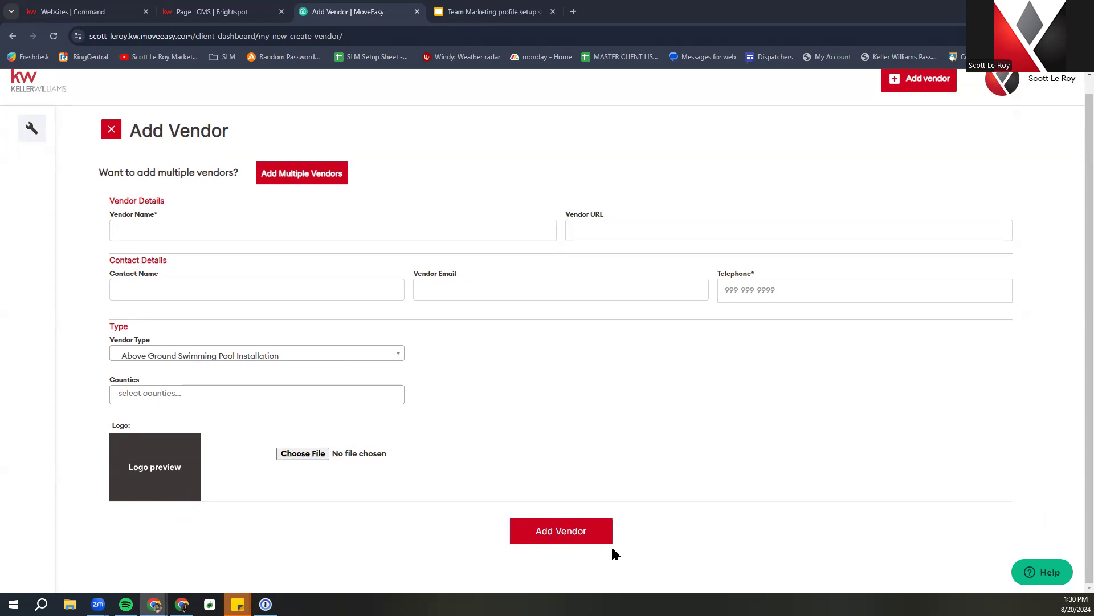
# Return to the Meet the Team page editor and review the My Preferred Vendors preview alongside its section settings
pyautogui.click(212, 11)
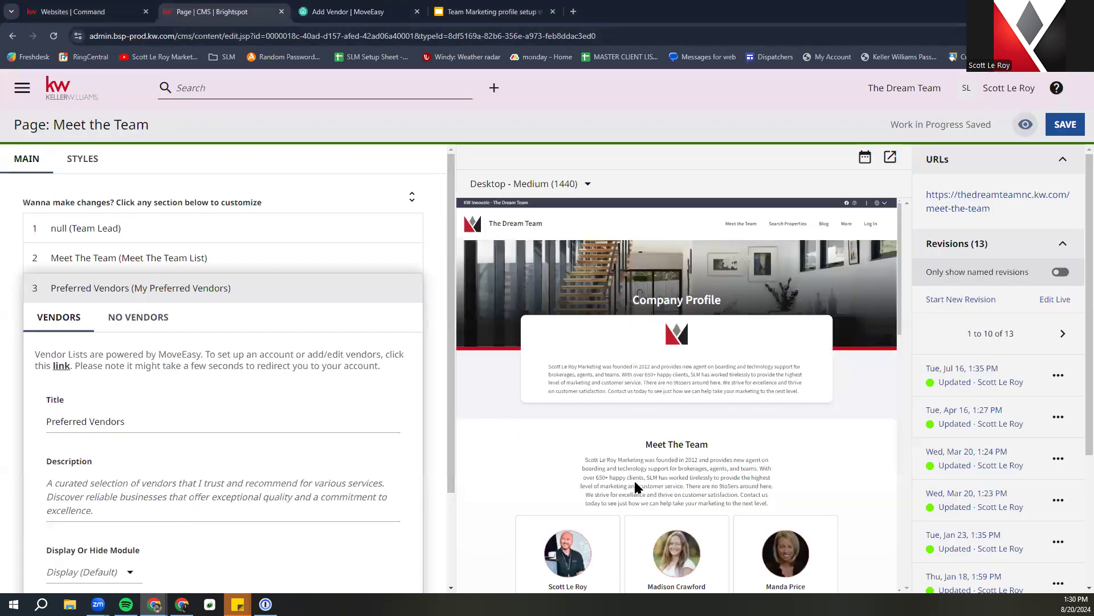
pyautogui.scroll(-4, 641, 478)
pyautogui.scroll(-8, 638, 478)
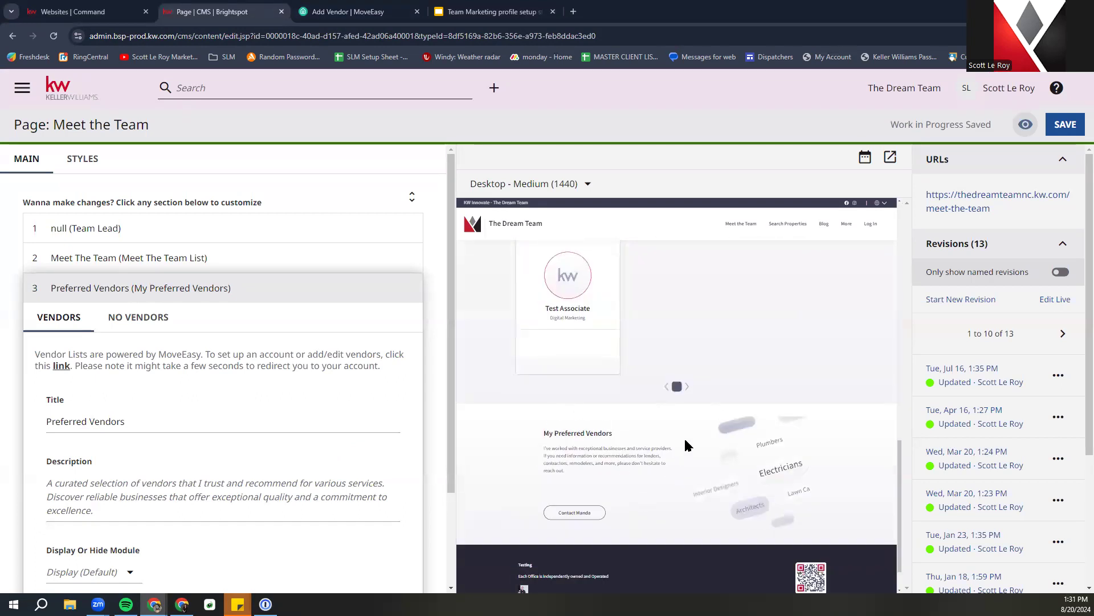
pyautogui.scroll(-2, 59, 456)
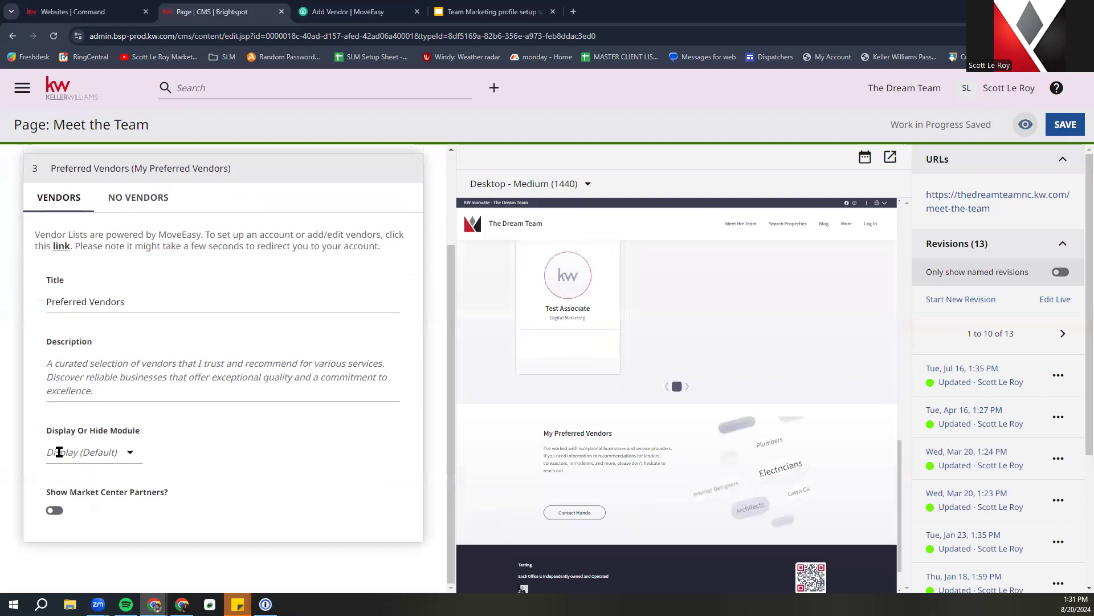
pyautogui.scroll(2, 60, 455)
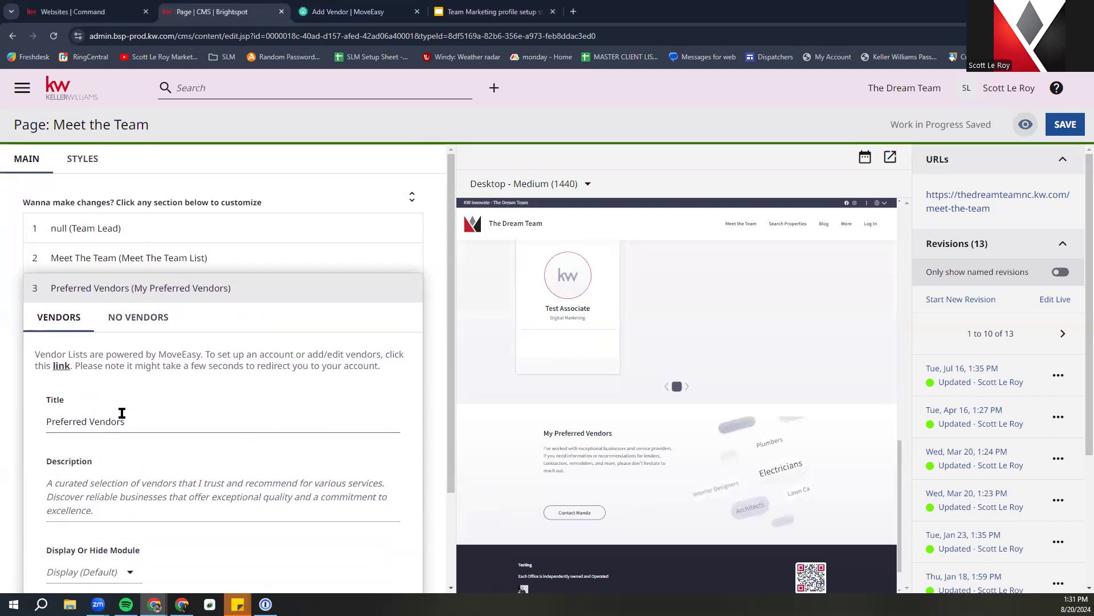
pyautogui.scroll(-2, 173, 409)
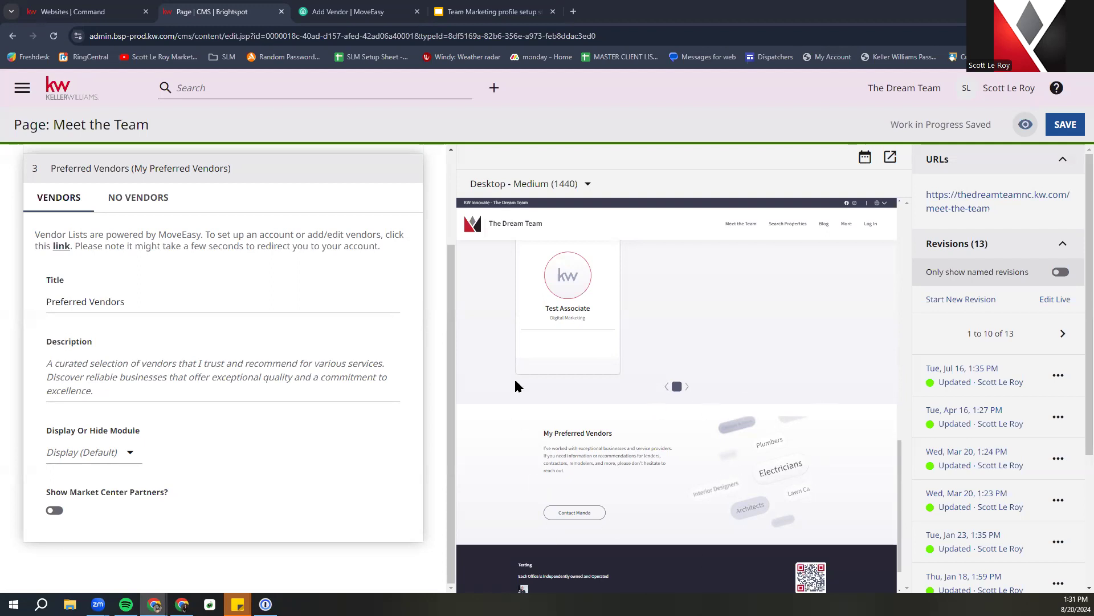
# Collapse the Preferred Vendors section, then save the Meet the Team page and return to the dashboard
pyautogui.click(265, 176)
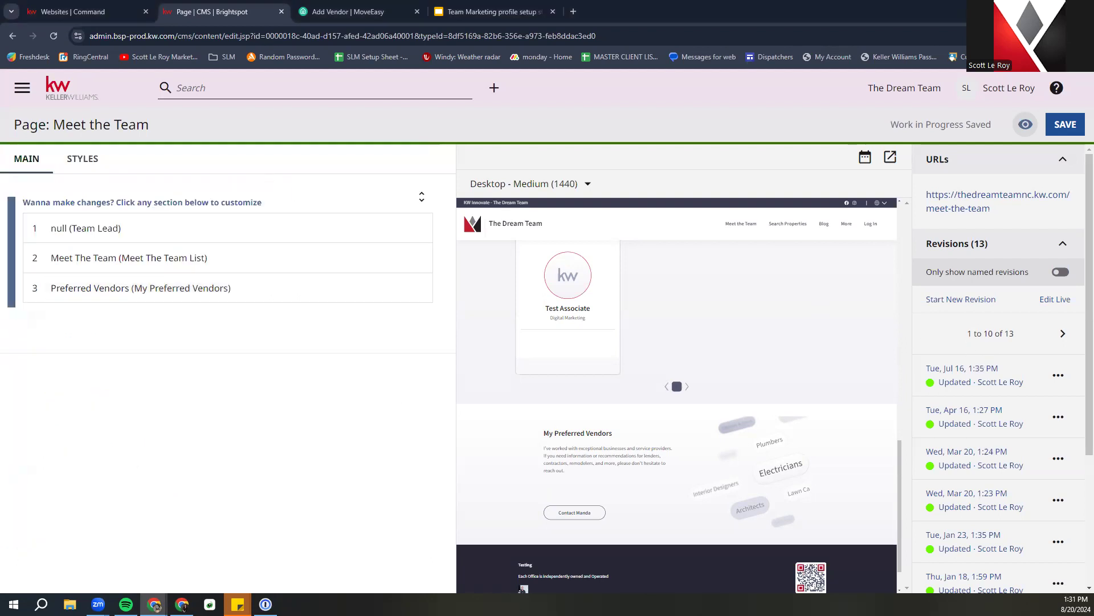
pyautogui.click(1052, 127)
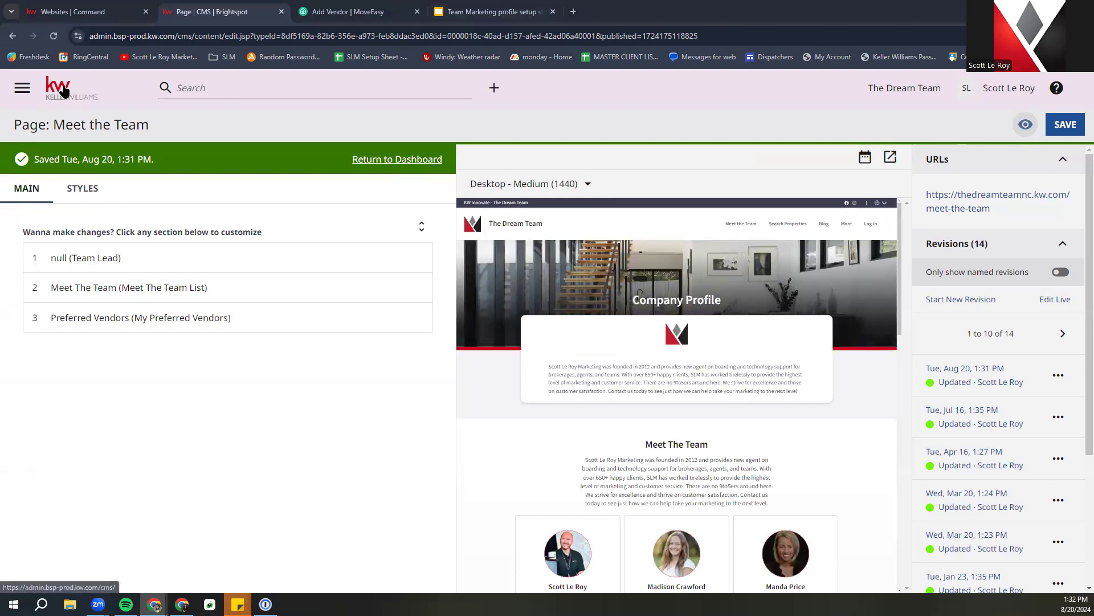
pyautogui.click(367, 160)
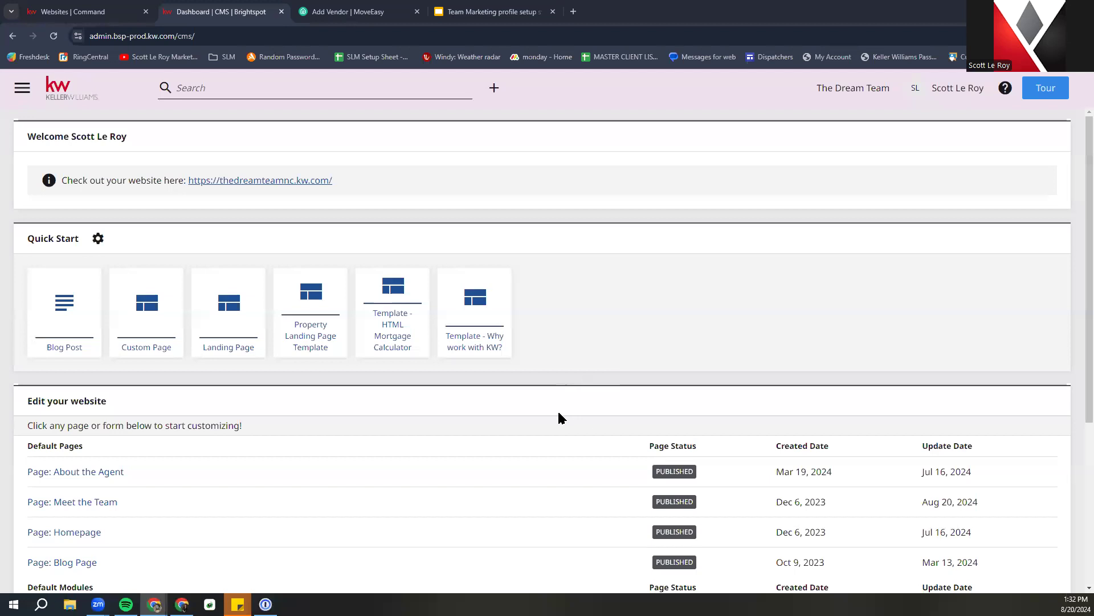
# Open the Homepage for editing and expand its Let us Find Your Dream Home (Listing Search Module) section
pyautogui.scroll(-3, 559, 418)
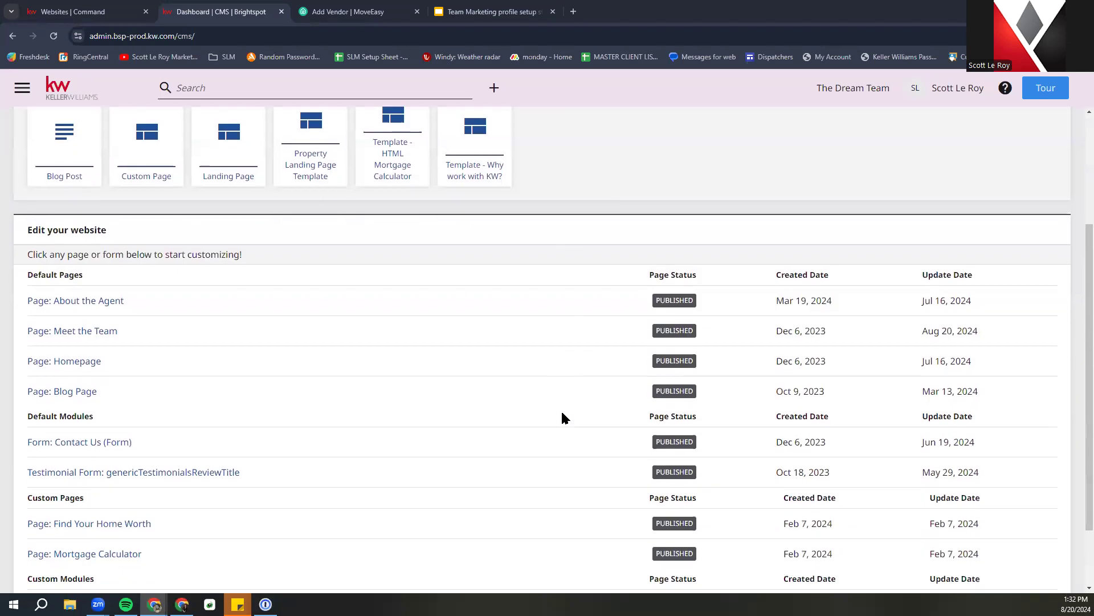
pyautogui.click(53, 362)
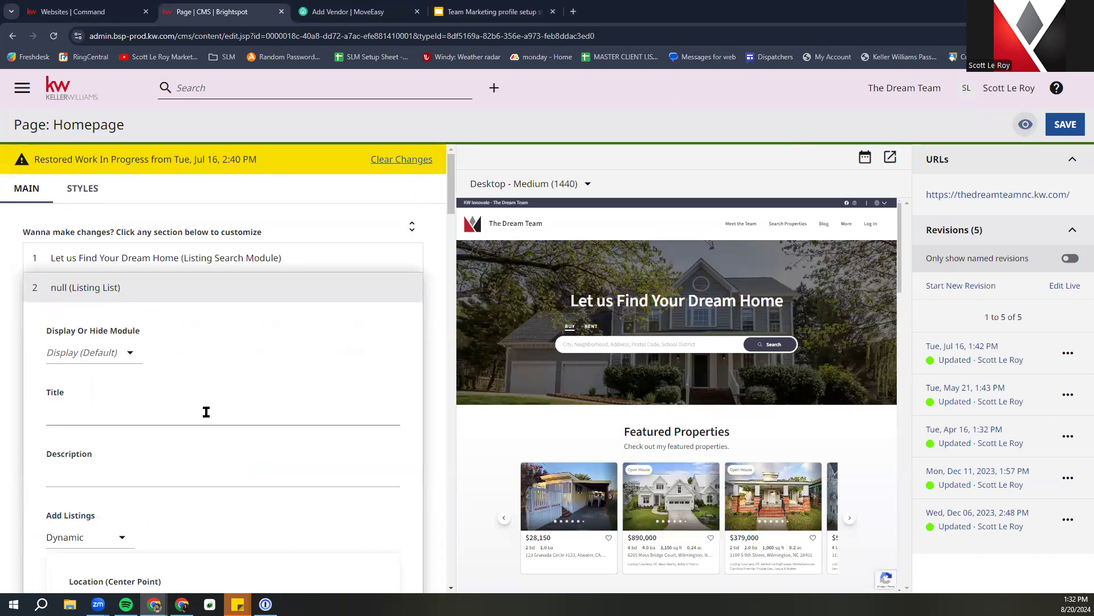
pyautogui.click(139, 285)
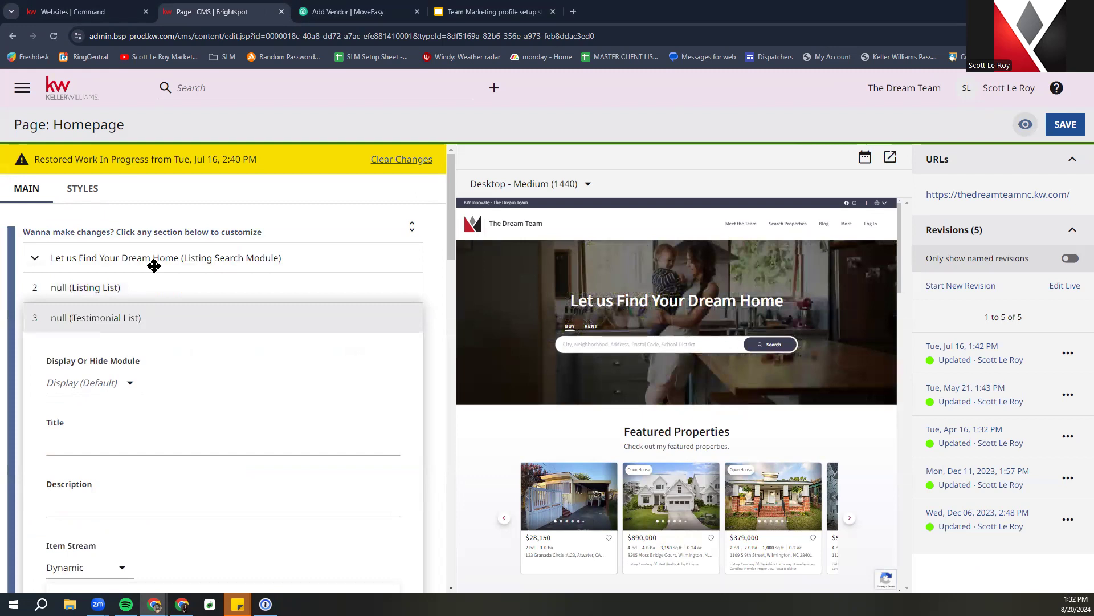
pyautogui.click(154, 264)
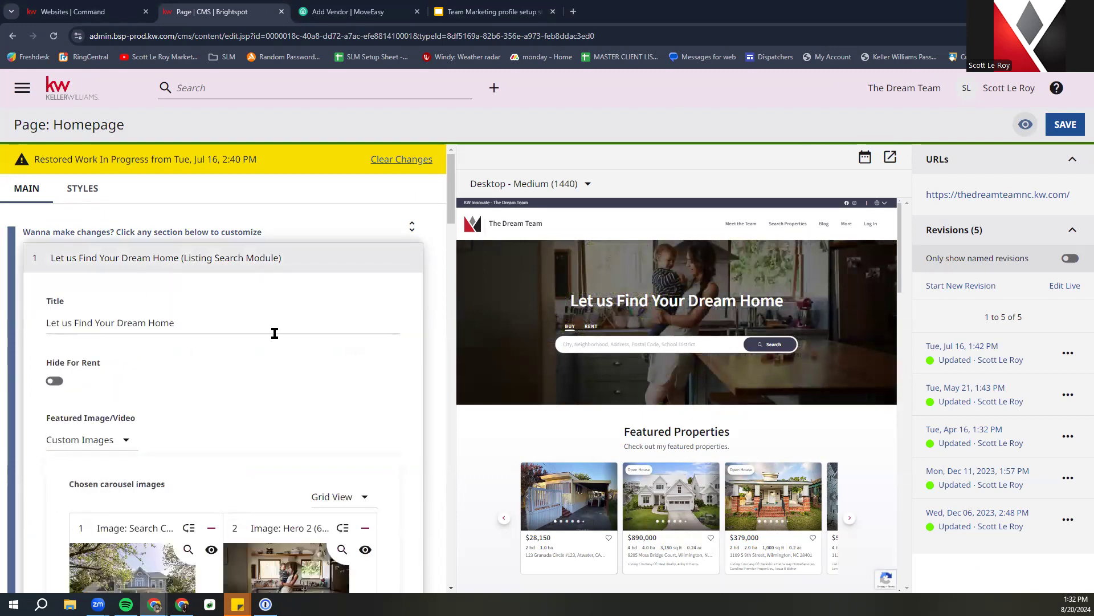
# Review the Listing Search Module's title, Hide For Rent option, Featured Image/Video choices and carousel images
pyautogui.scroll(-2, 120, 325)
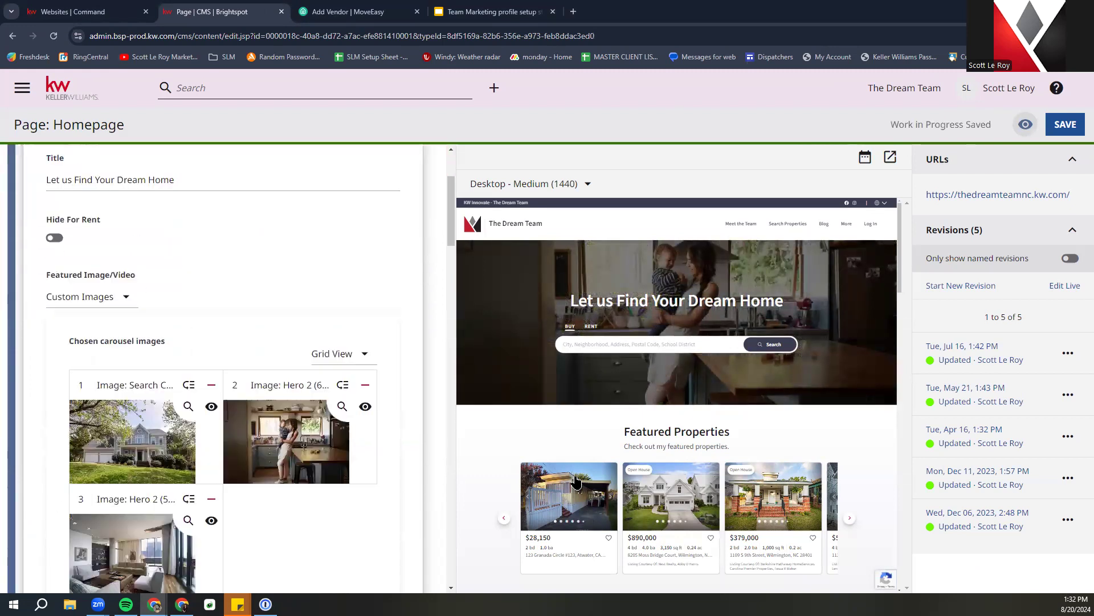
pyautogui.scroll(-1, 228, 371)
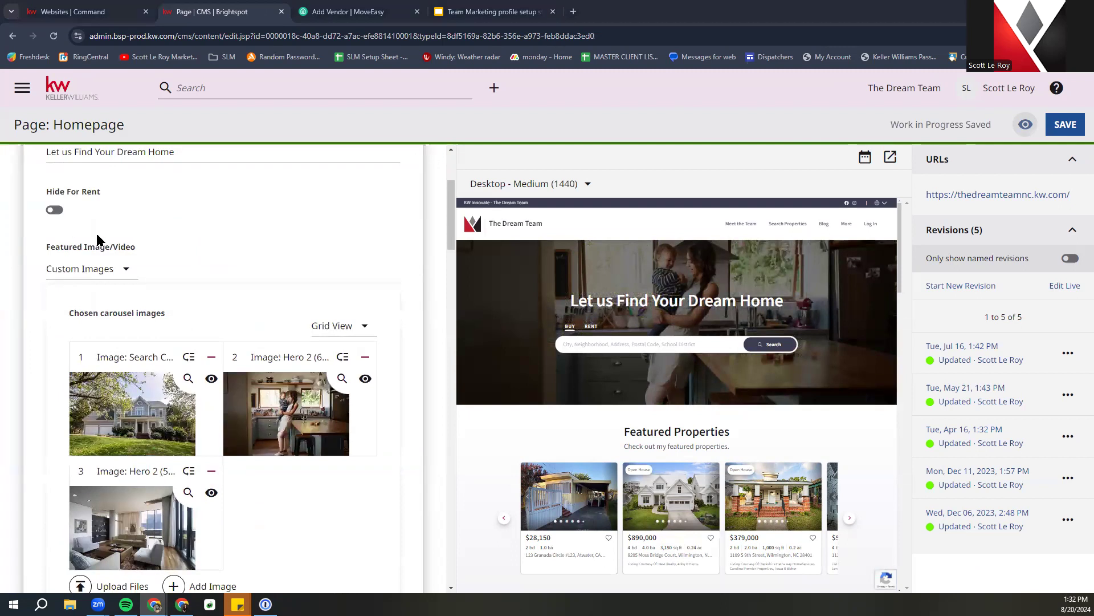
pyautogui.scroll(3, 152, 303)
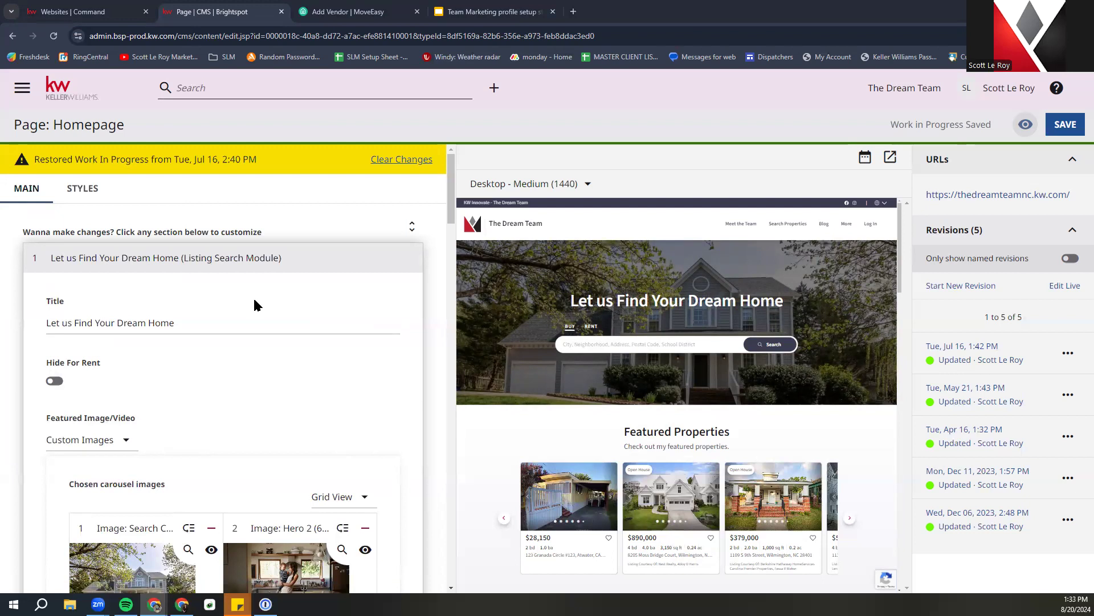
pyautogui.scroll(-3, 171, 371)
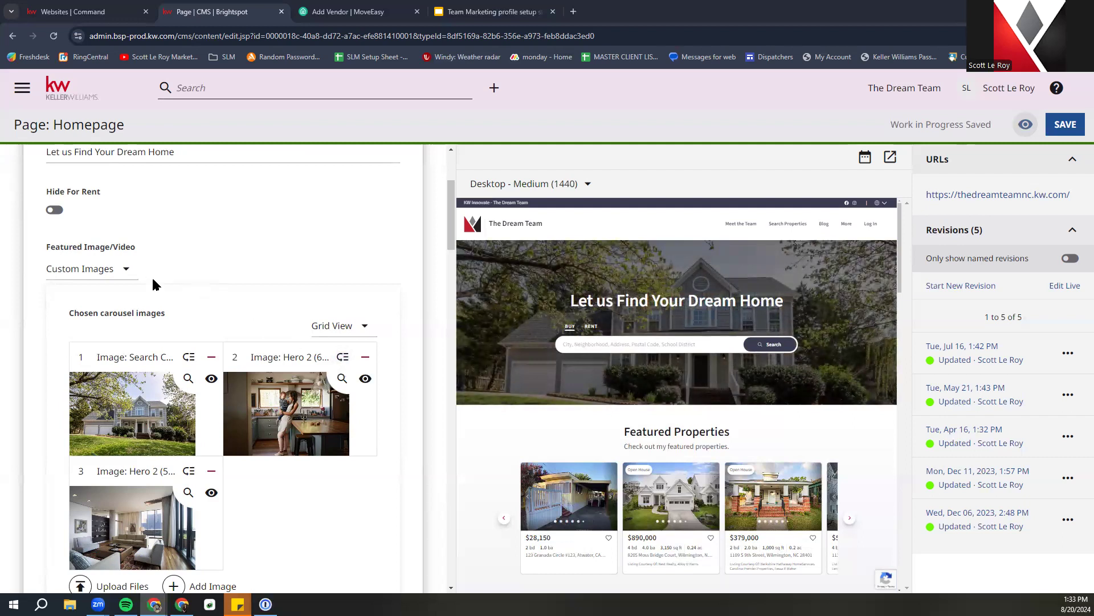
pyautogui.click(85, 268)
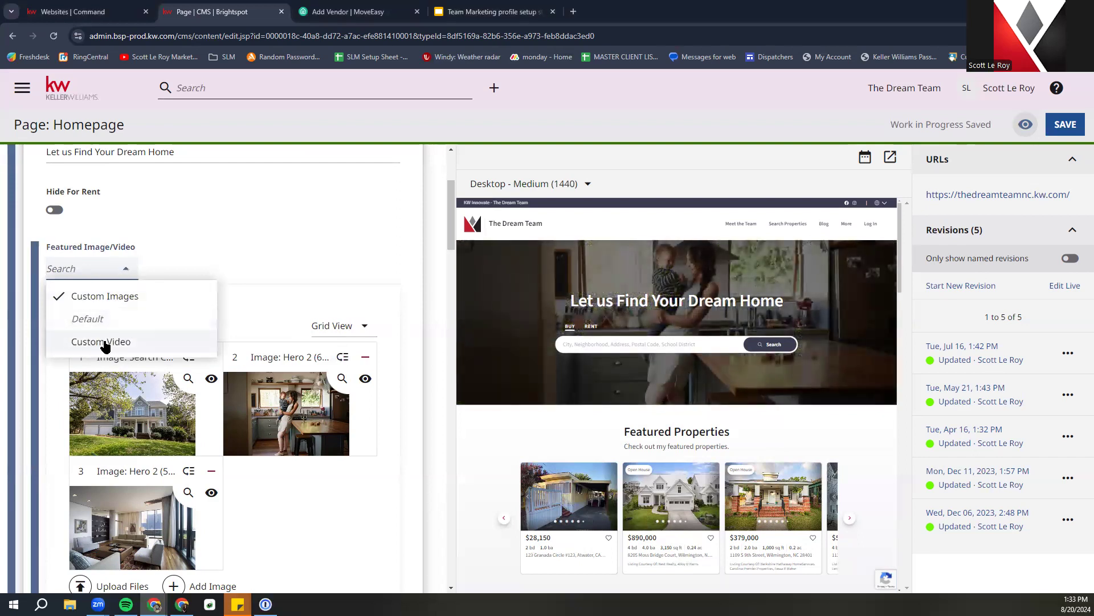
pyautogui.click(338, 228)
pyautogui.scroll(-5, 279, 256)
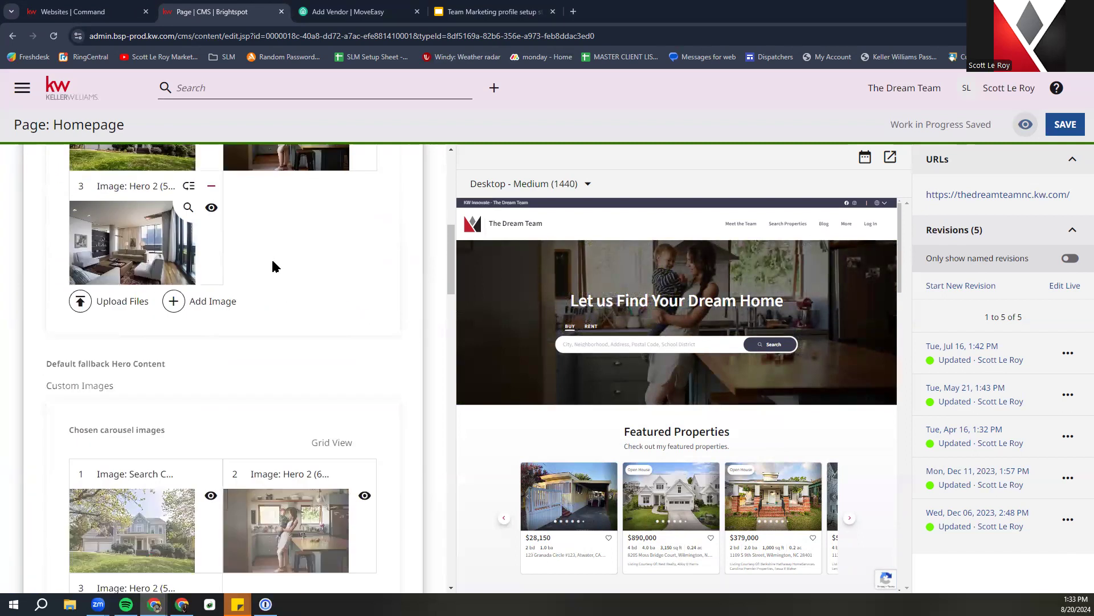
# Check how to upload custom carousel images from the computer, closing the file chooser and upload dialog without uploading
pyautogui.scroll(3, 271, 291)
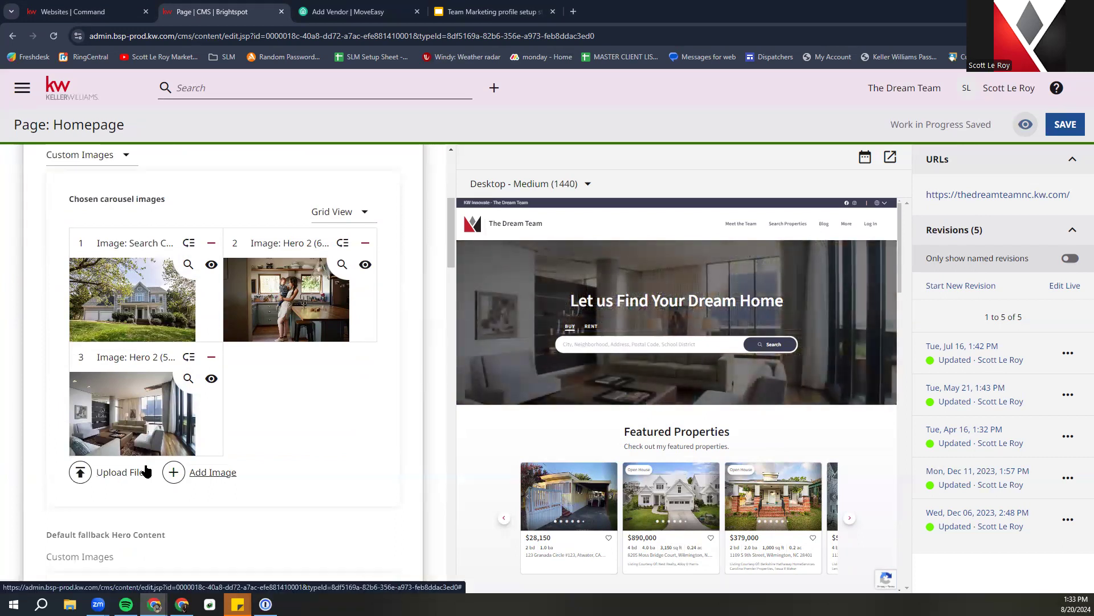
pyautogui.click(105, 473)
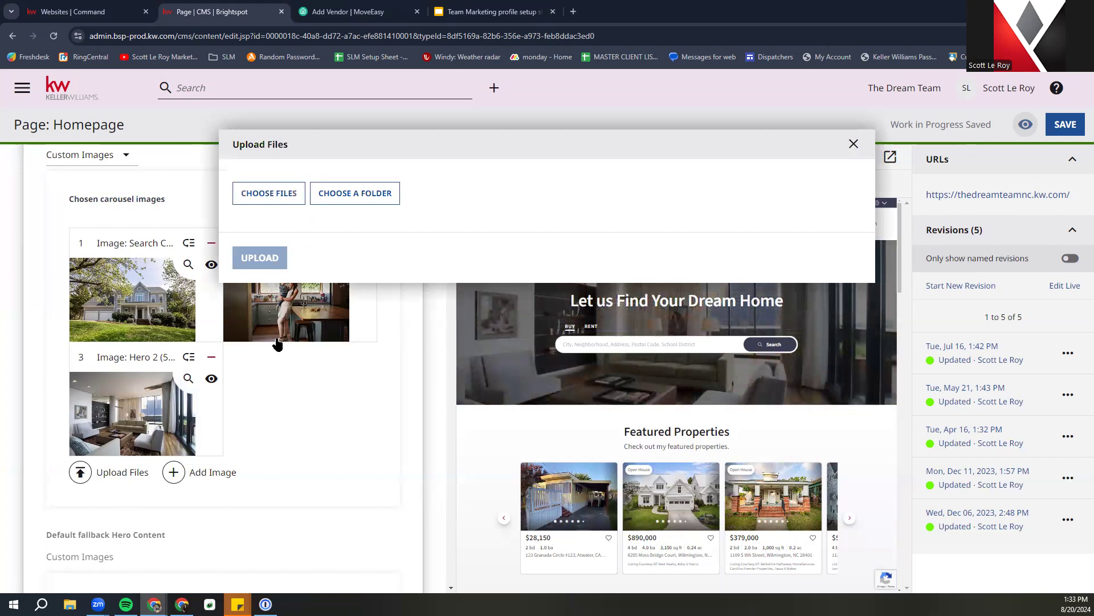
pyautogui.click(289, 189)
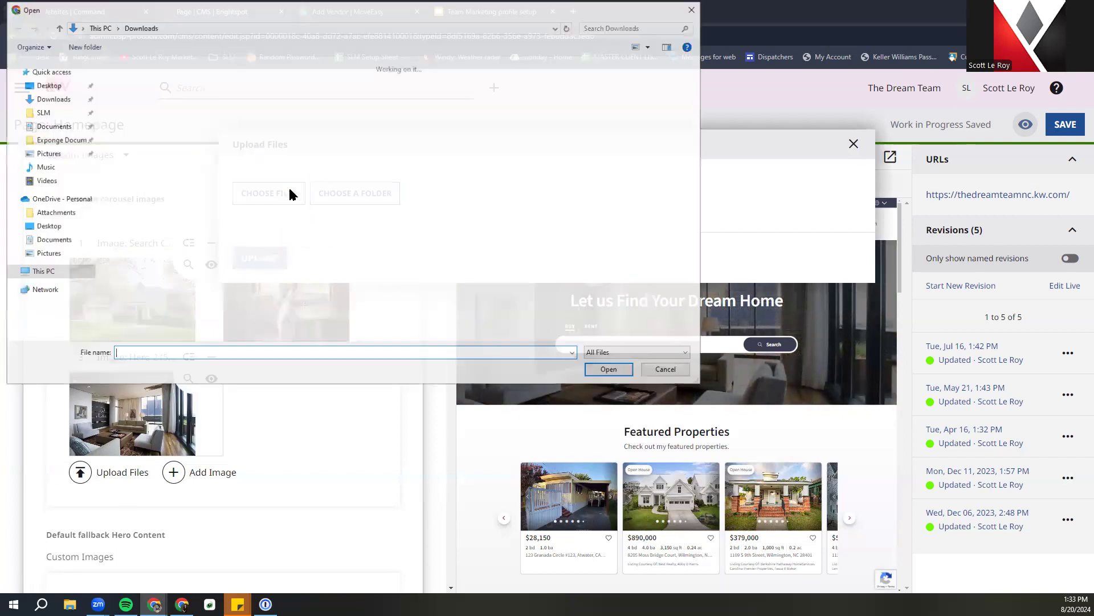
pyautogui.click(693, 9)
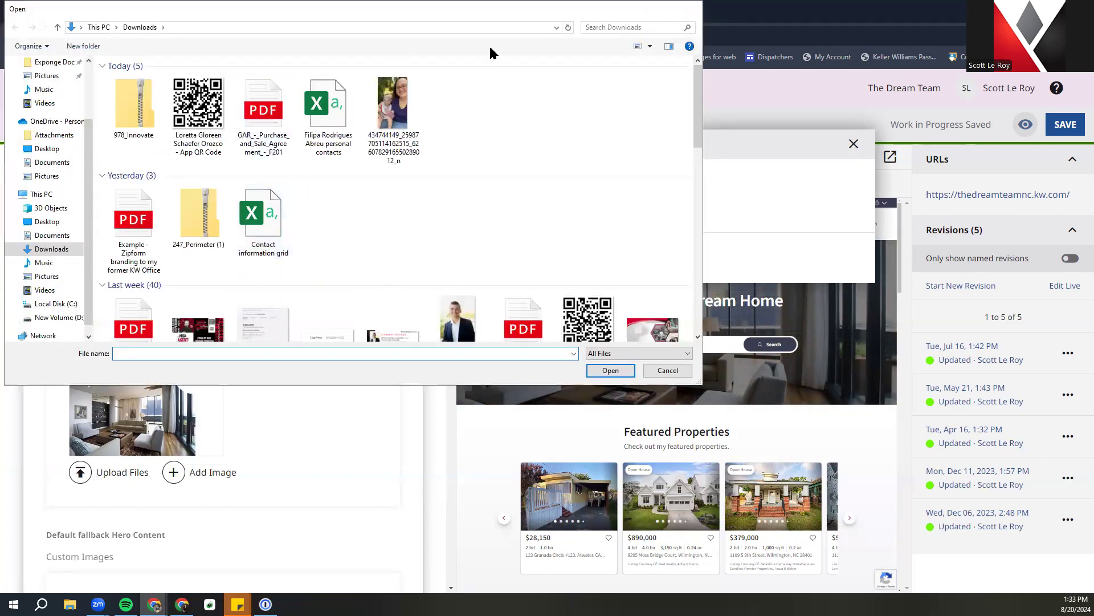
pyautogui.click(853, 142)
# Add a fourth image to the Homepage hero carousel, choosing the Blog 2 house photo from the image library
pyautogui.click(212, 473)
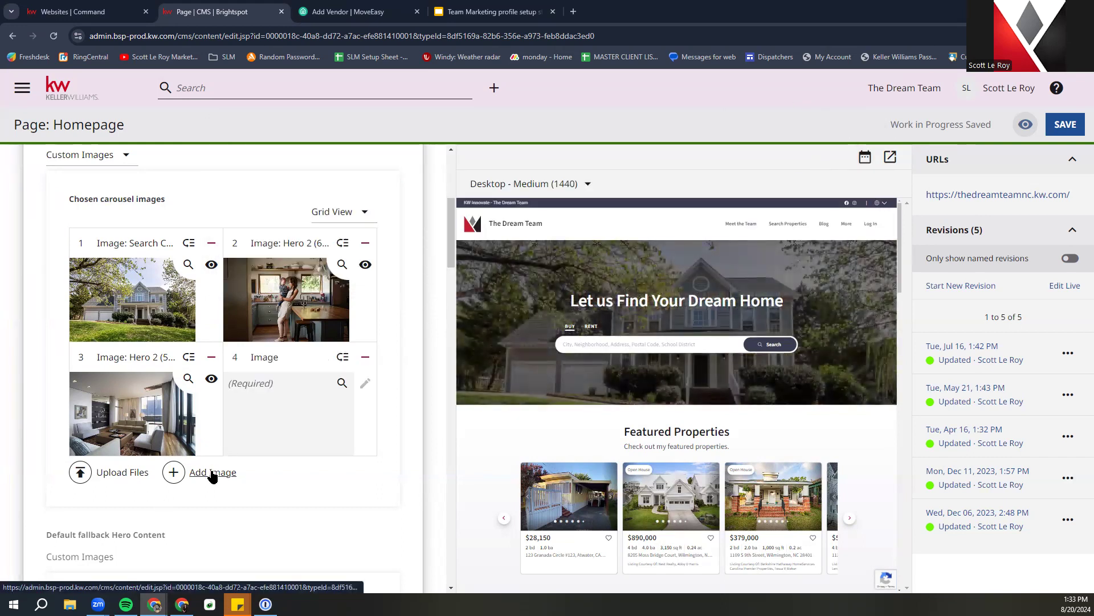
pyautogui.click(303, 406)
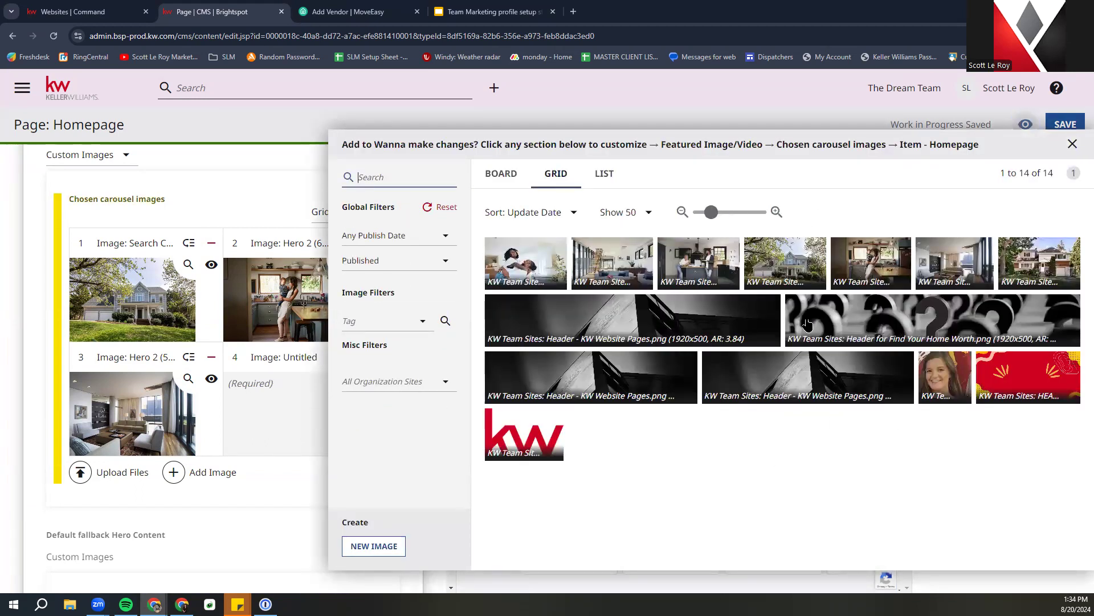
pyautogui.click(1048, 269)
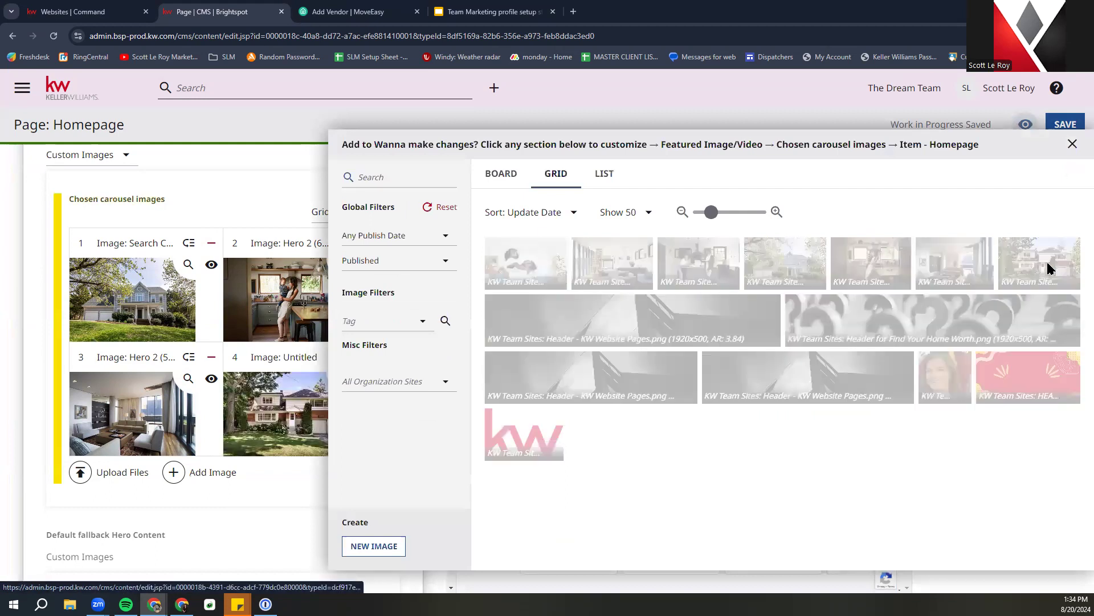
pyautogui.click(1073, 144)
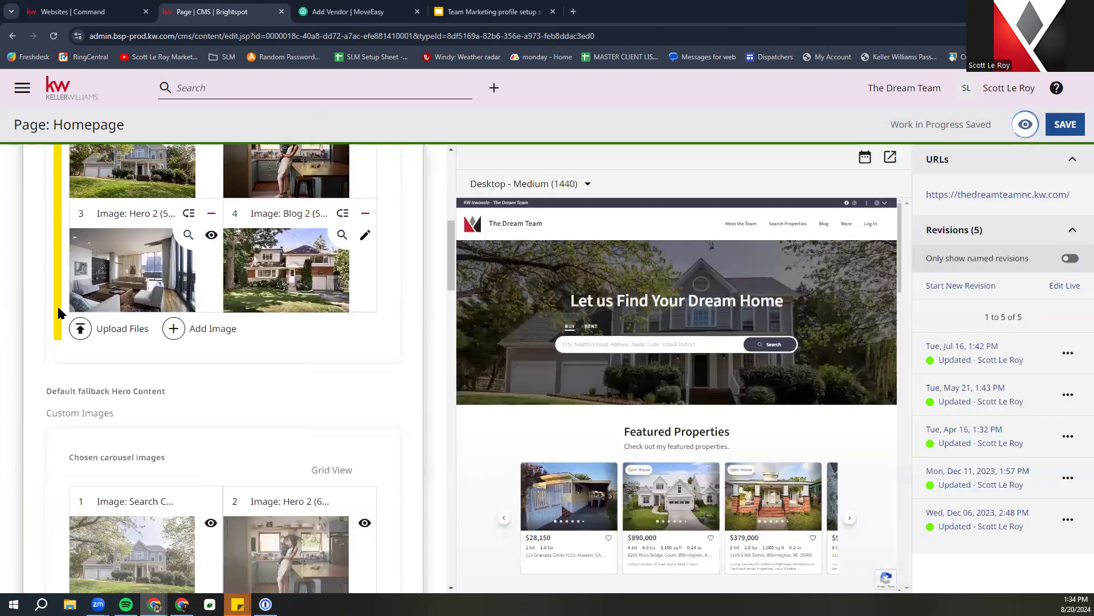
pyautogui.scroll(4, 257, 305)
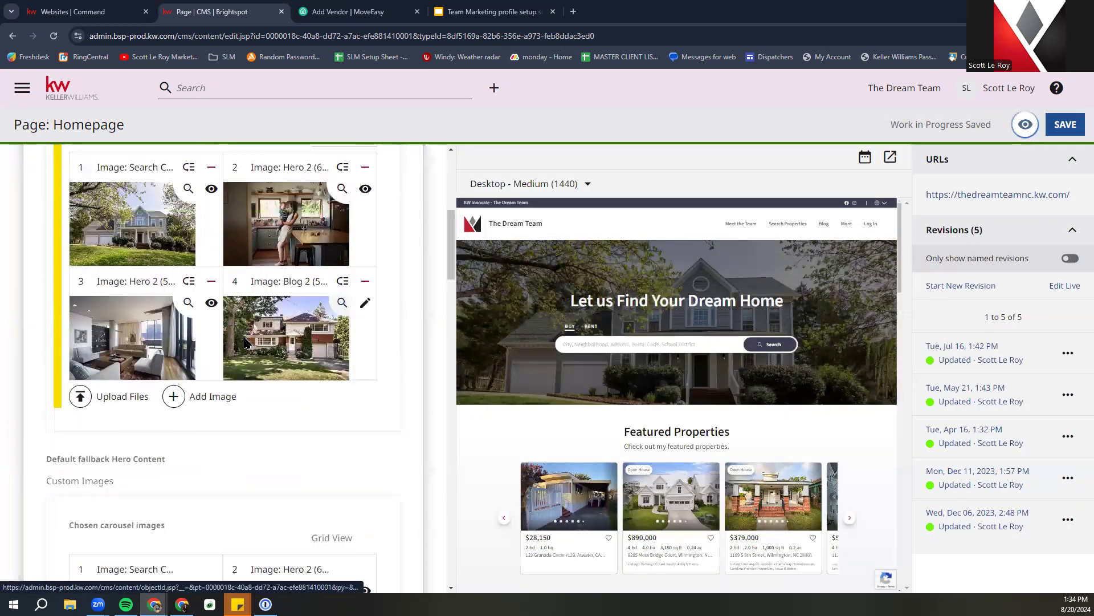
# Collapse the Listing Search Module section and expand the Listing List section to view its listing settings
pyautogui.scroll(-5, 208, 517)
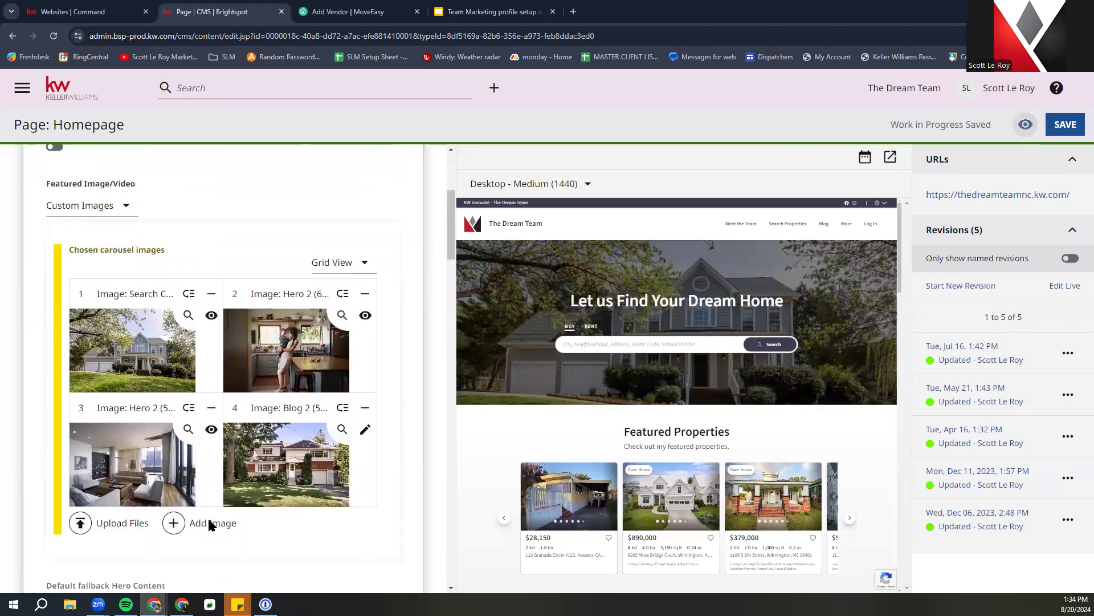
pyautogui.scroll(-6, 209, 523)
pyautogui.scroll(13, 121, 539)
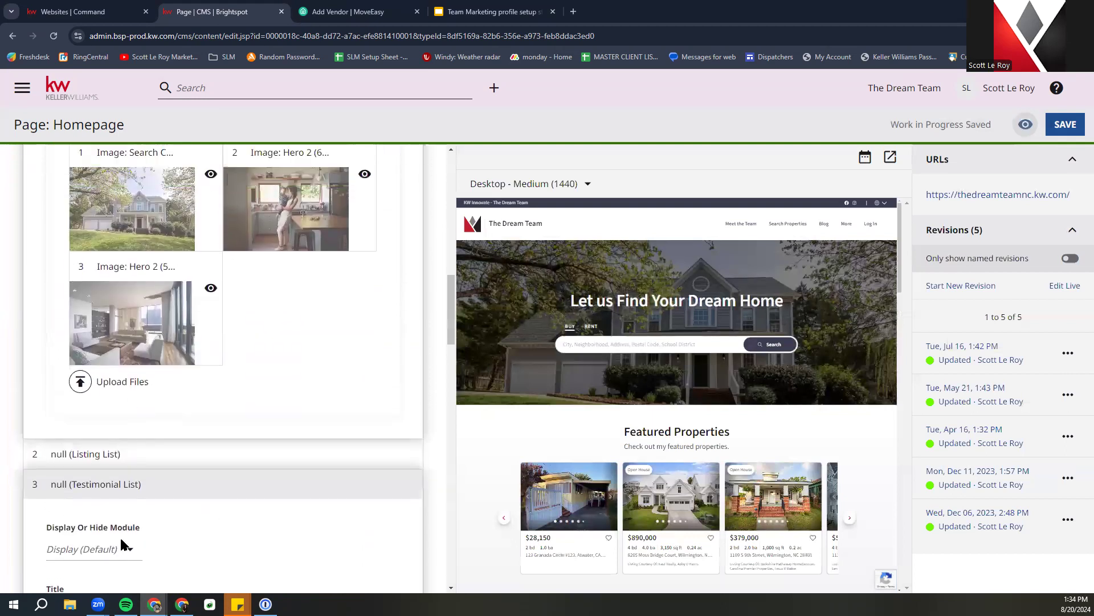
pyautogui.scroll(2, 168, 544)
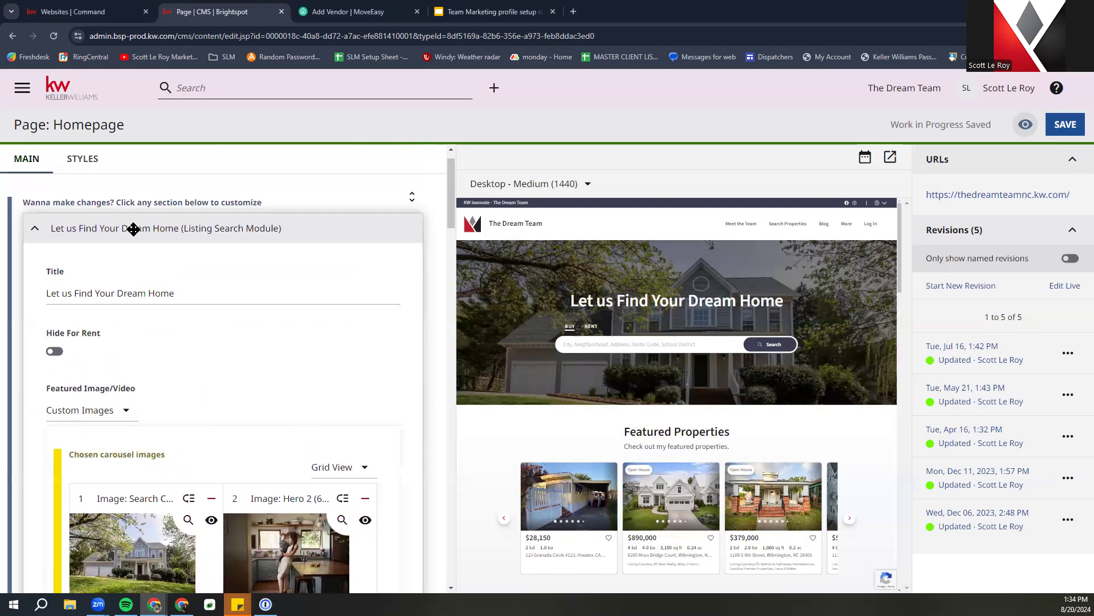
pyautogui.click(134, 228)
pyautogui.click(166, 257)
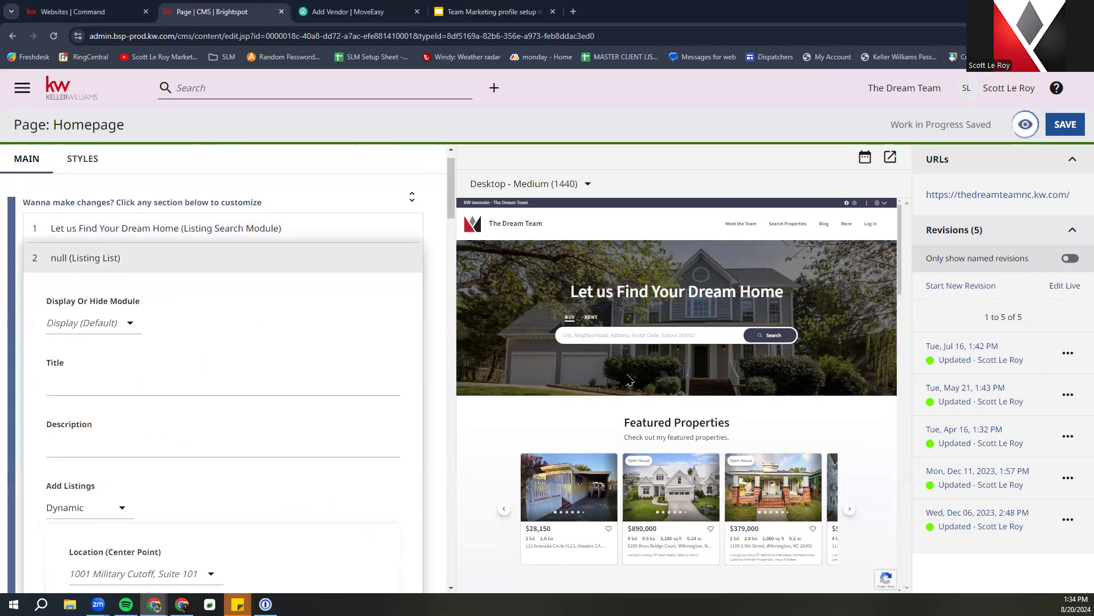
pyautogui.scroll(-4, 175, 434)
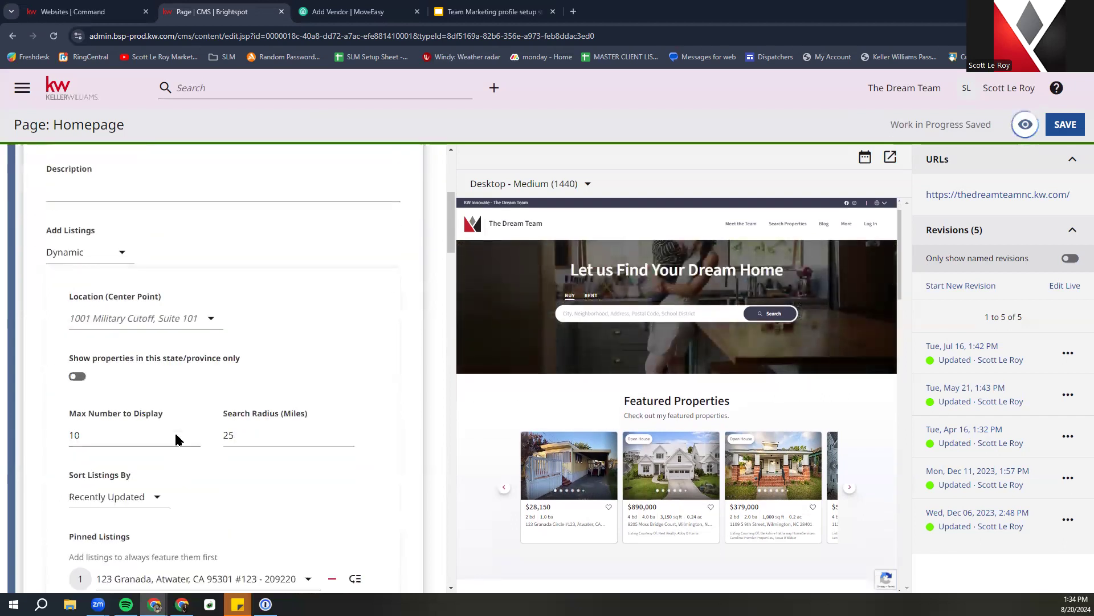
# Check the Display Or Hide Module choices for the Listing List section, leaving the default selected
pyautogui.scroll(4, 182, 393)
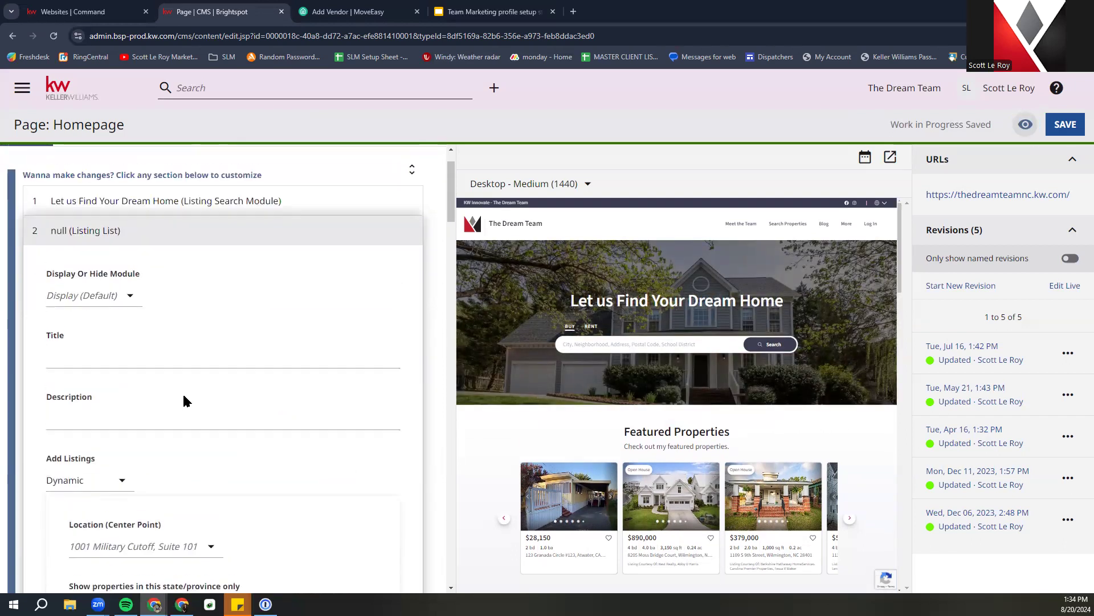
pyautogui.click(93, 297)
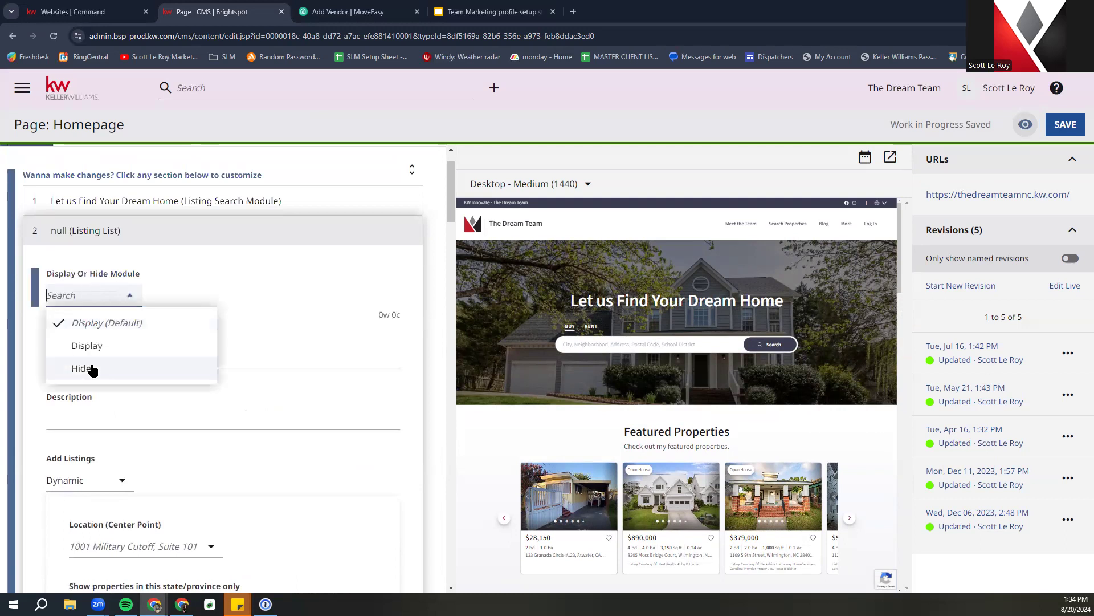
pyautogui.click(207, 291)
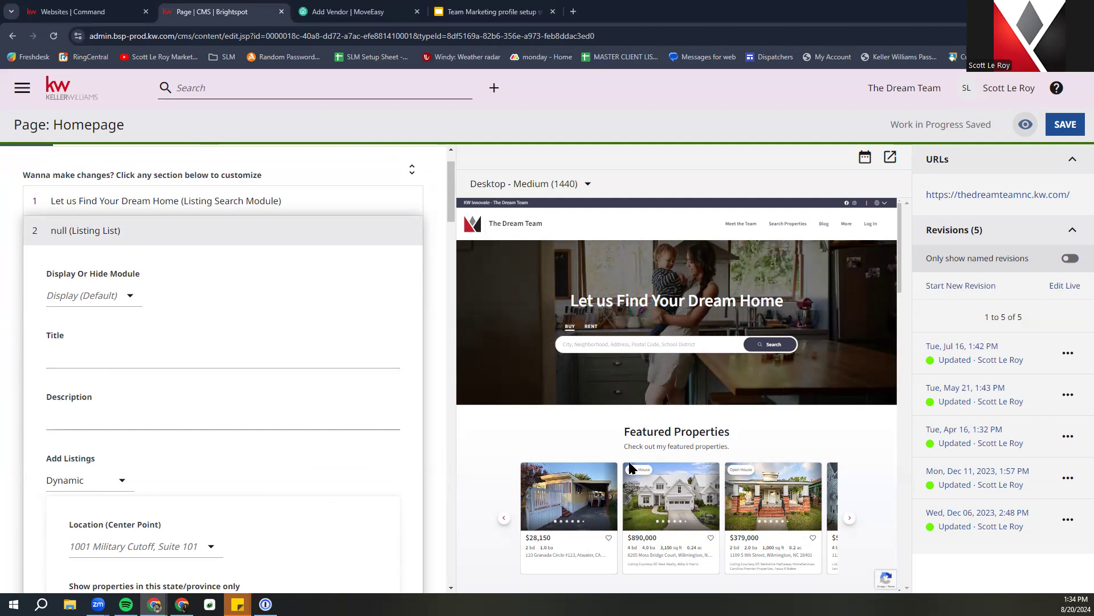
# Check the Listing List's Add Listings choices, keeping Dynamic, and look at its Location (Center Point) setting
pyautogui.scroll(-5, 124, 400)
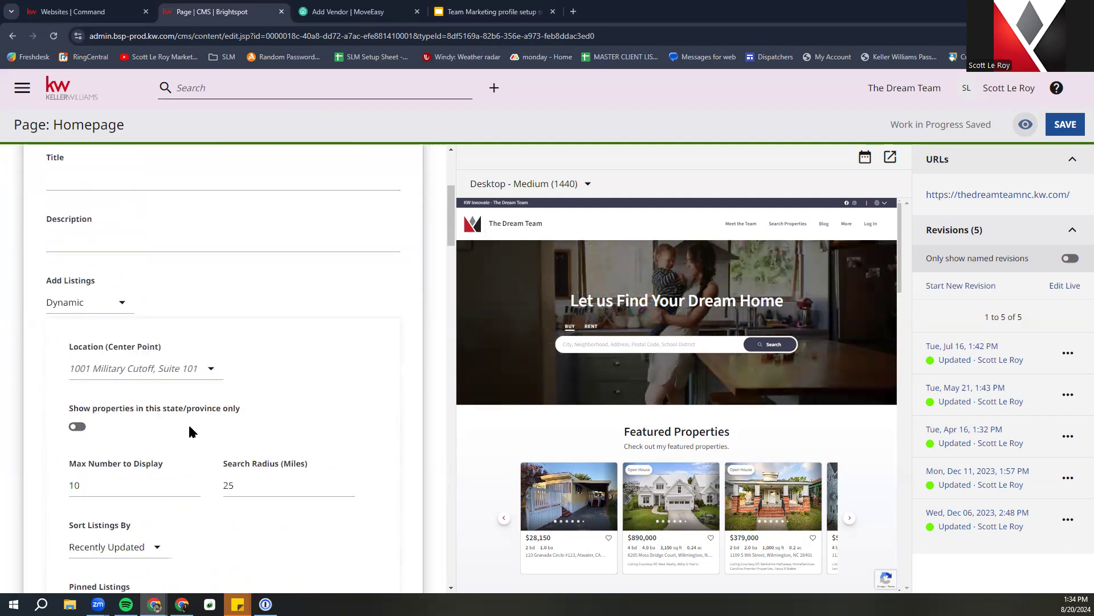
pyautogui.click(86, 198)
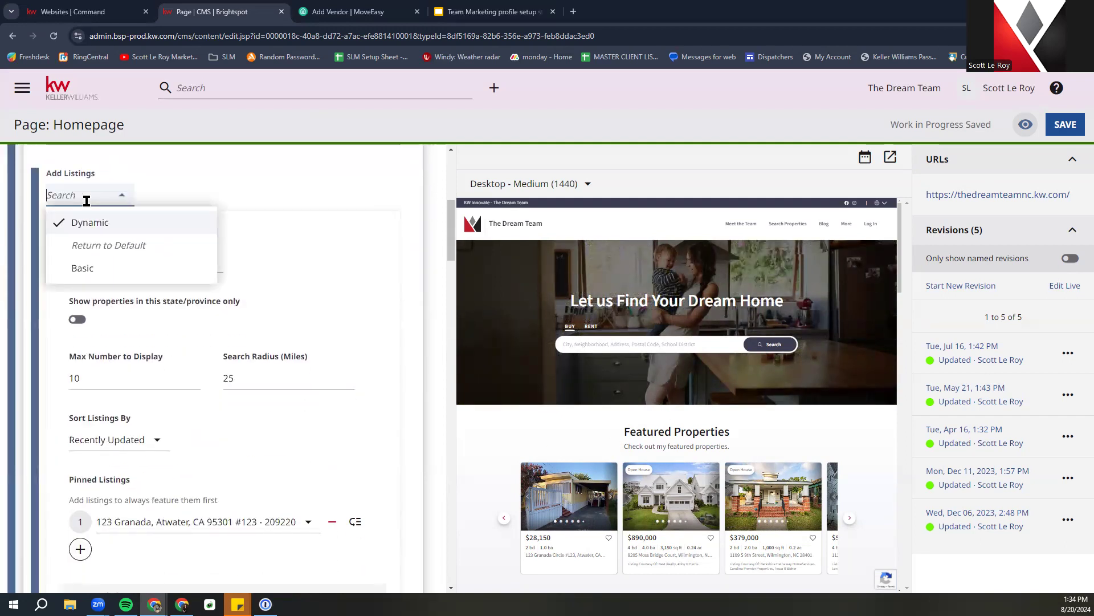
pyautogui.click(112, 223)
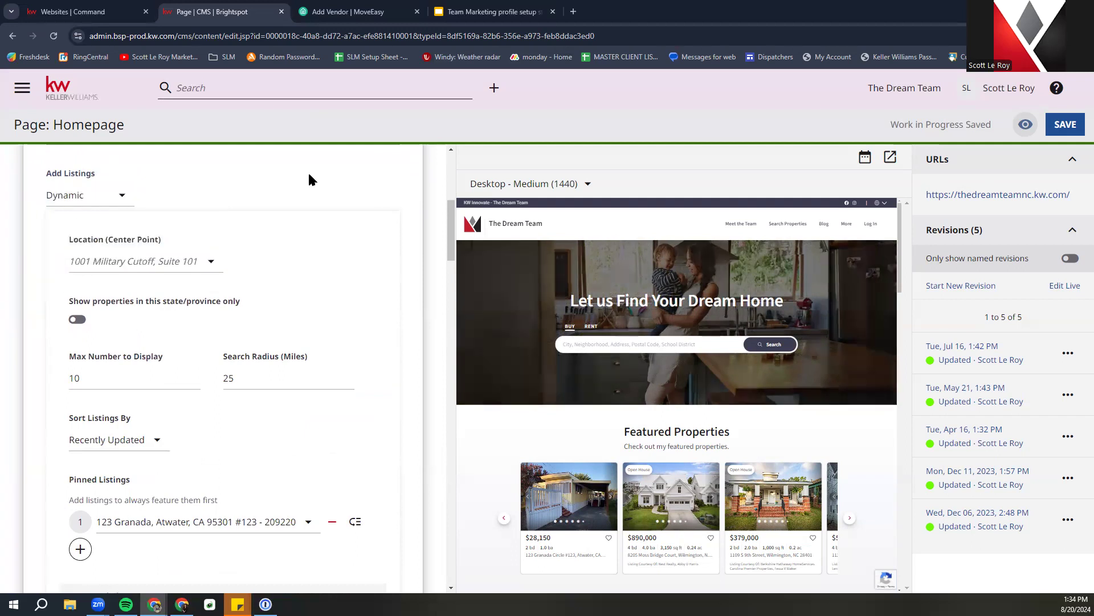
pyautogui.click(119, 264)
pyautogui.click(240, 224)
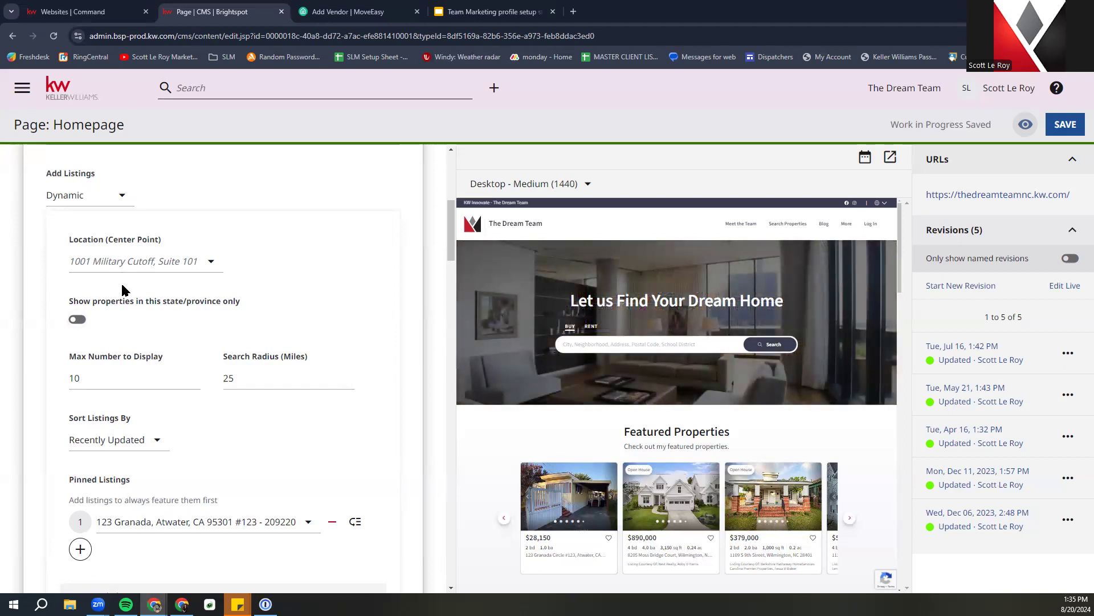
# Try the Basic option for Add Listings with an empty pinned listing entry, and switch back to Dynamic
pyautogui.scroll(-3, 124, 302)
pyautogui.scroll(5, 90, 304)
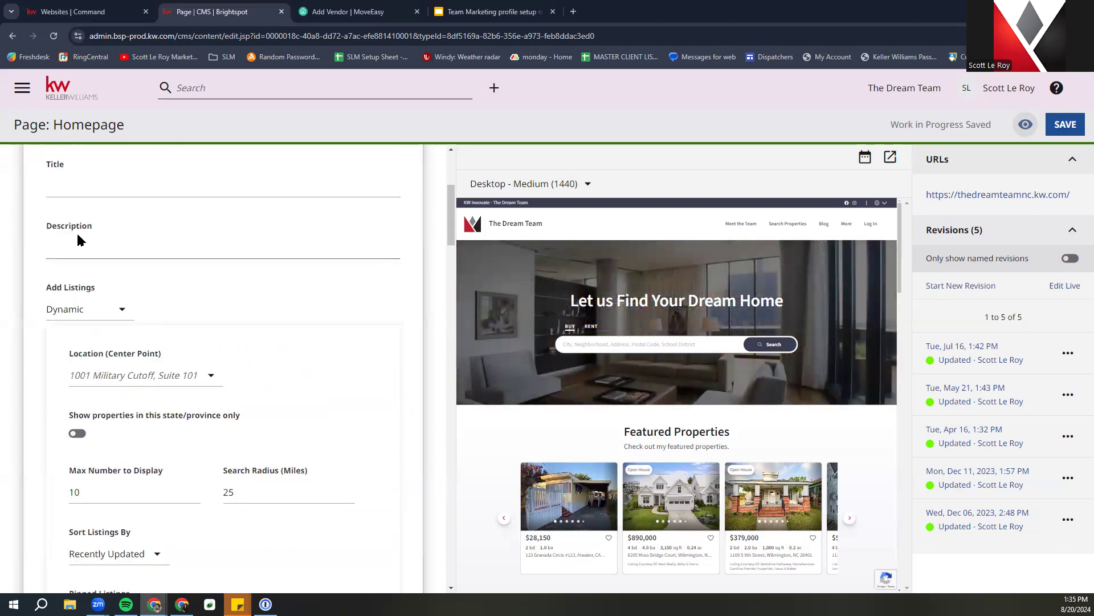
pyautogui.click(81, 315)
pyautogui.click(97, 383)
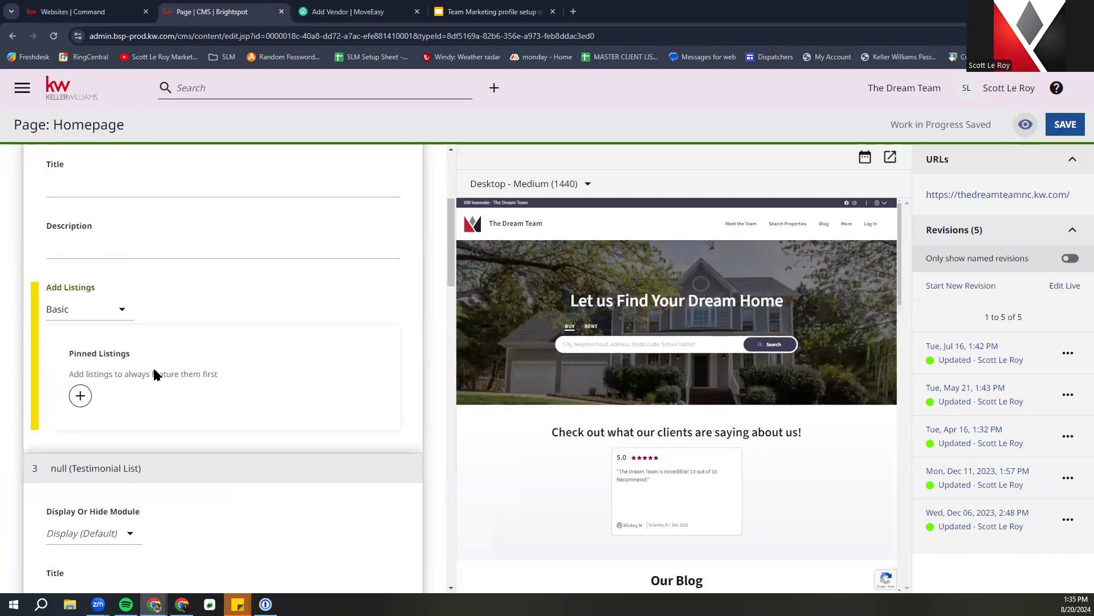
pyautogui.click(80, 395)
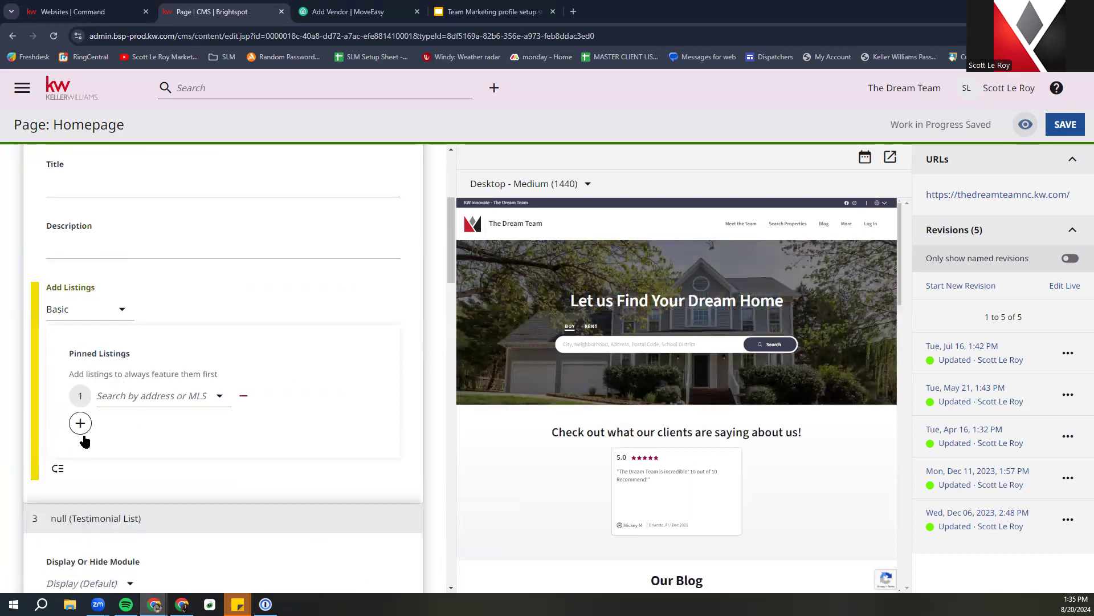
pyautogui.click(151, 401)
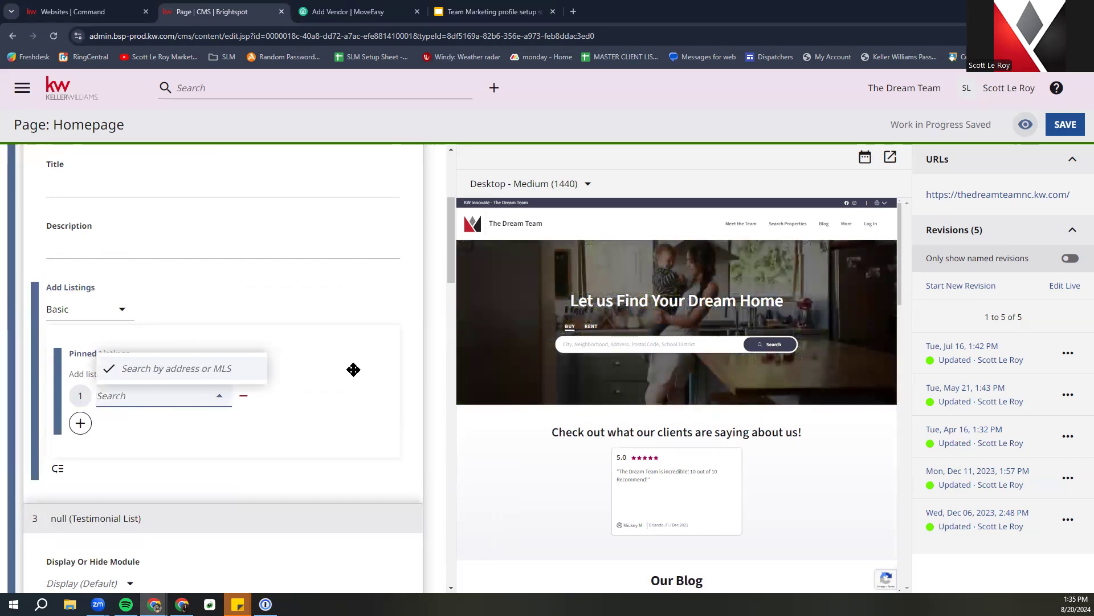
pyautogui.click(318, 303)
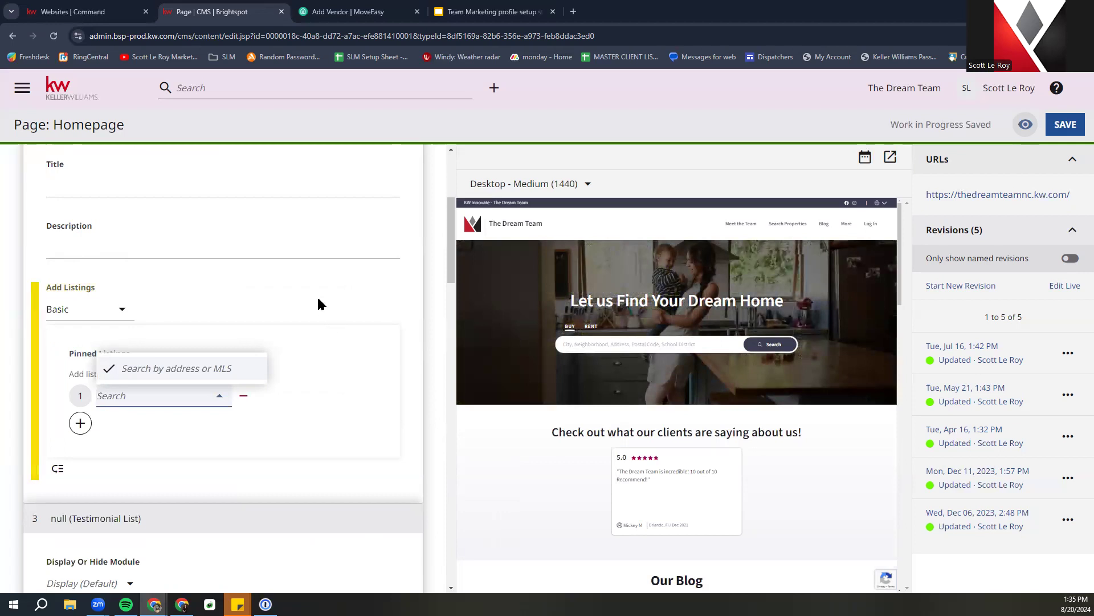
pyautogui.click(103, 309)
pyautogui.click(130, 343)
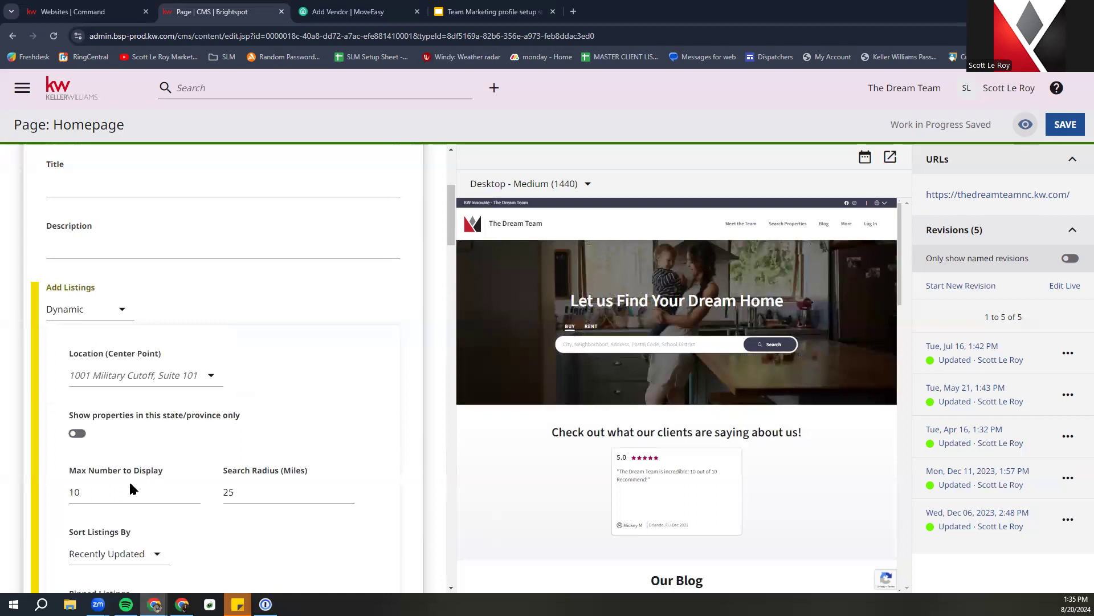
# Add a second, empty entry to the Pinned Listings in the Listing List's Dynamic settings
pyautogui.scroll(-1, 68, 533)
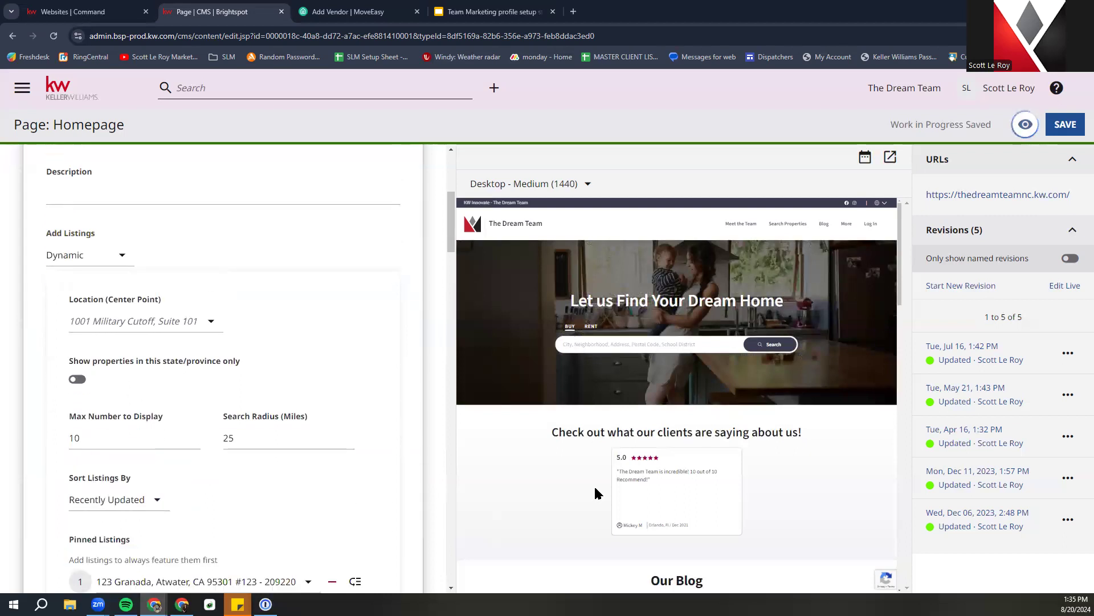
pyautogui.scroll(-1, 127, 473)
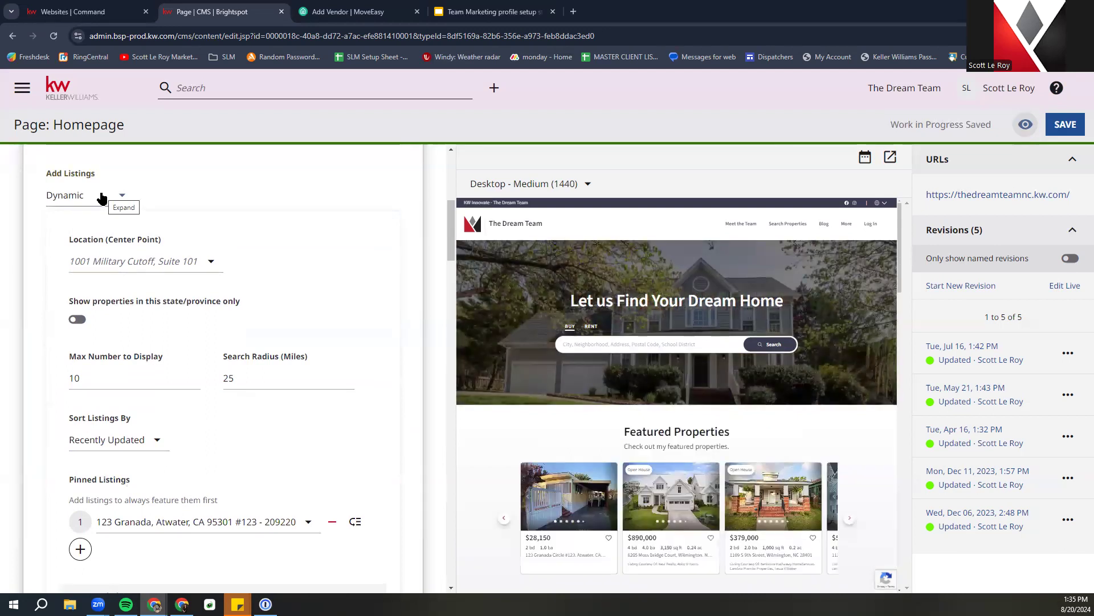
pyautogui.scroll(-3, 126, 282)
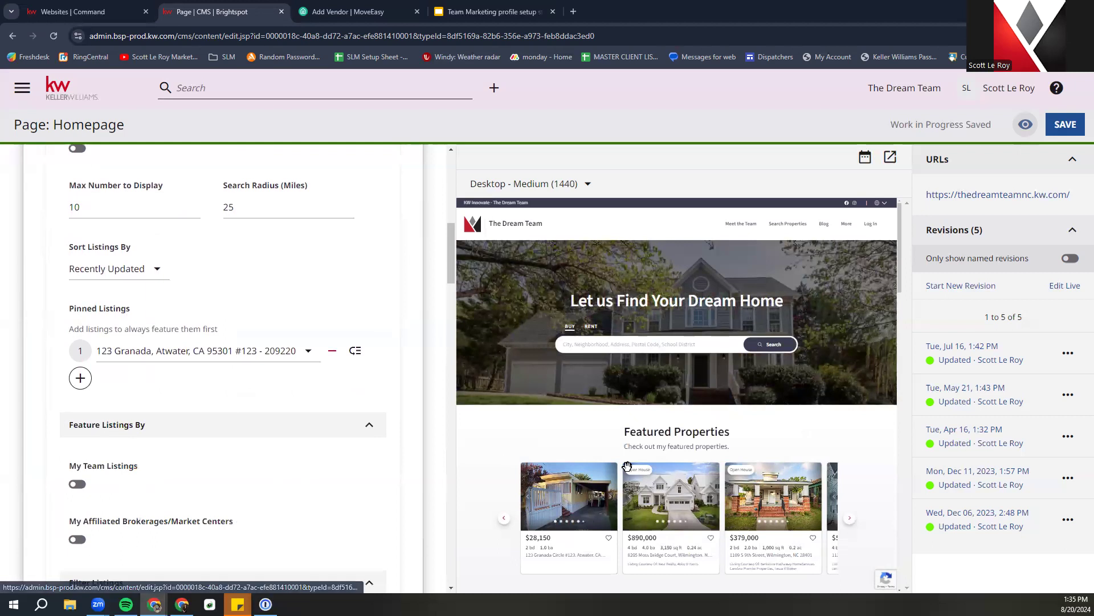
pyautogui.scroll(2, 263, 277)
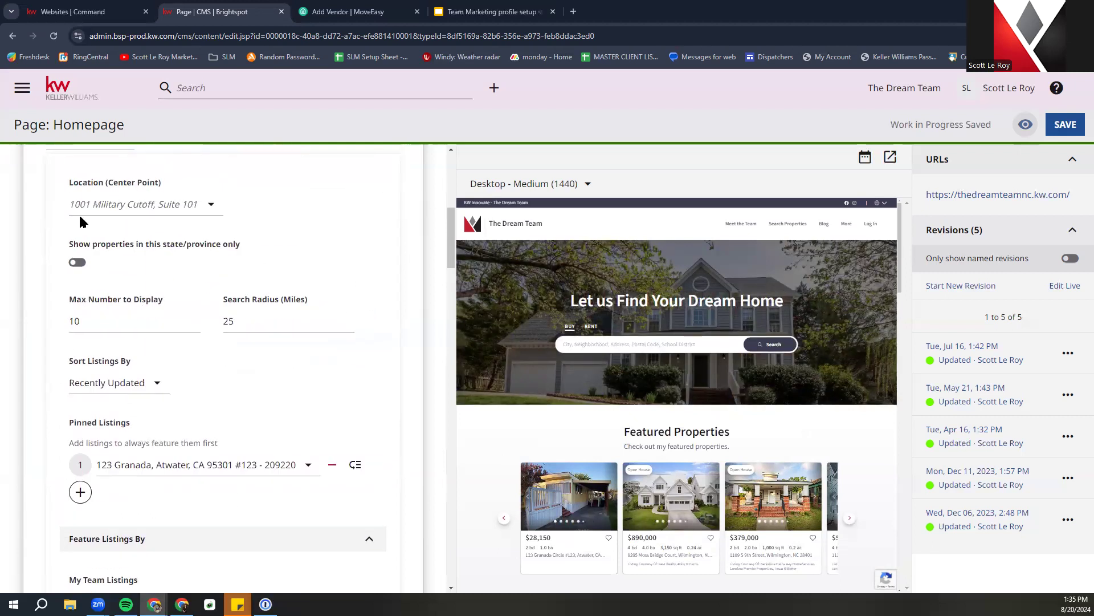
pyautogui.scroll(-2, 598, 247)
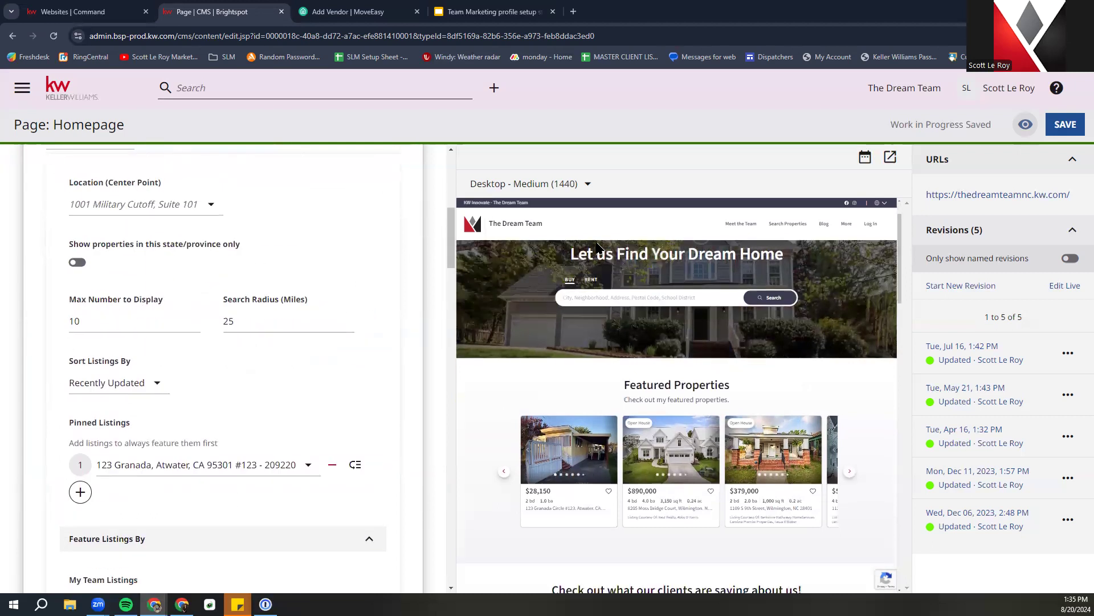
pyautogui.scroll(-4, 354, 371)
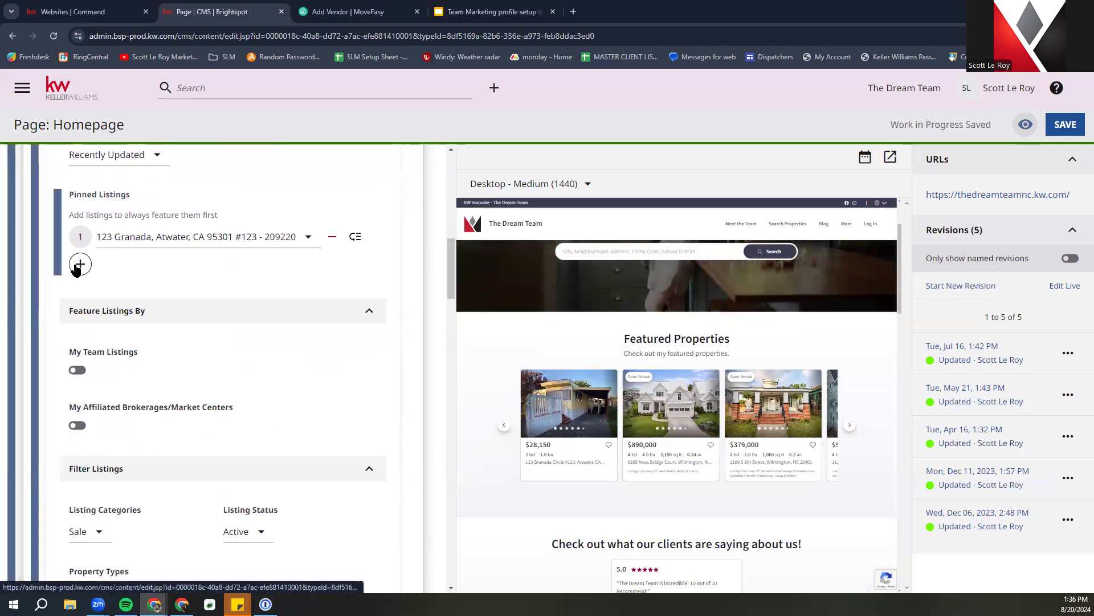
pyautogui.click(78, 267)
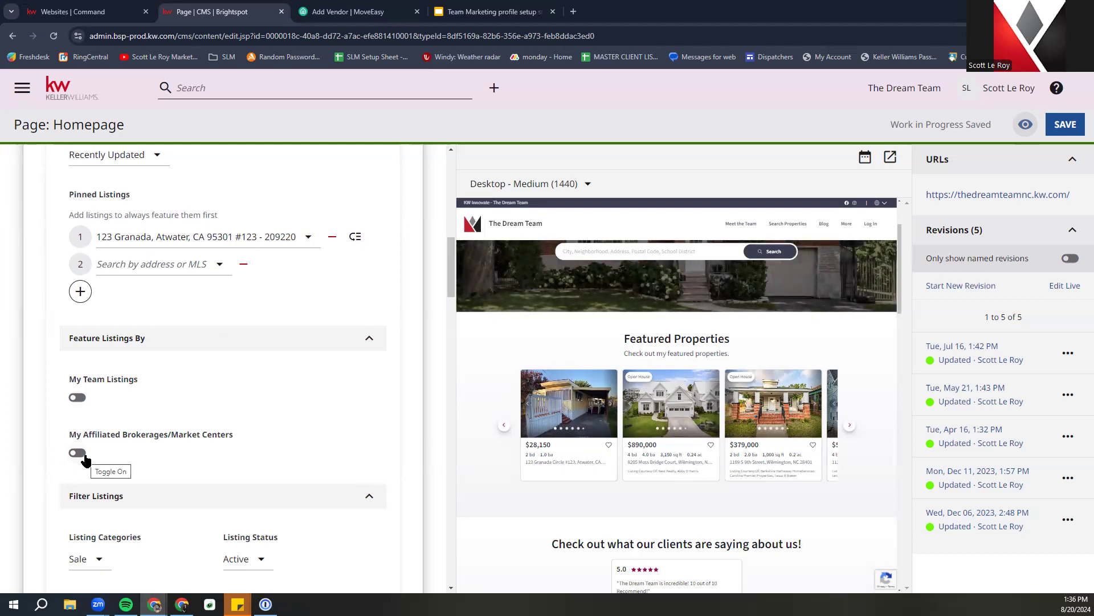
# Review the Listing List's Feature Listings By toggles and its Filter Listings fields through to Keywords
pyautogui.scroll(-3, 190, 399)
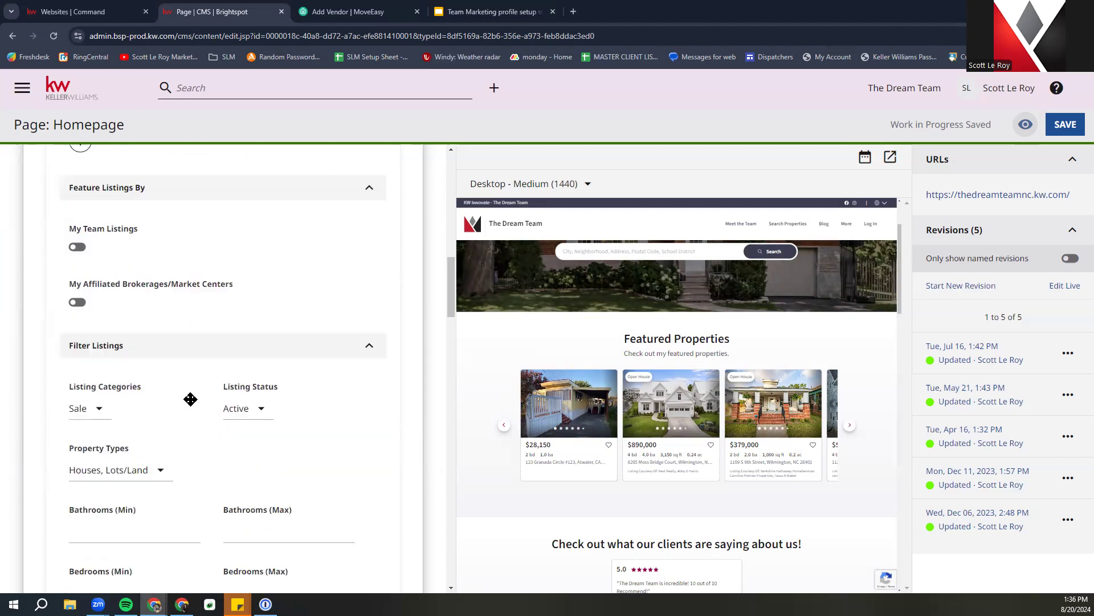
pyautogui.scroll(-2, 191, 399)
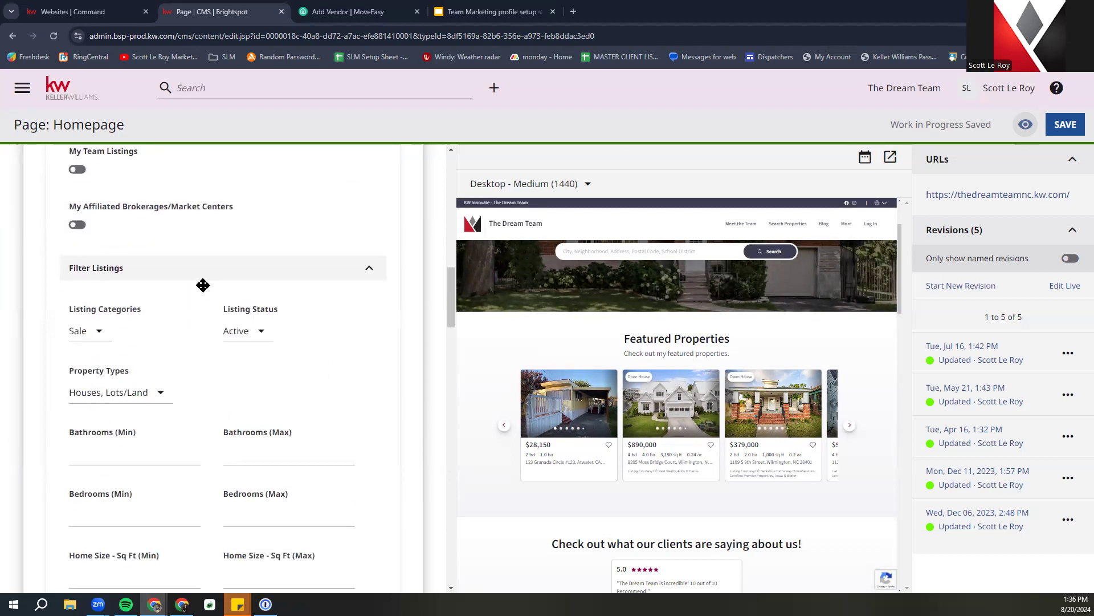
pyautogui.scroll(-3, 190, 340)
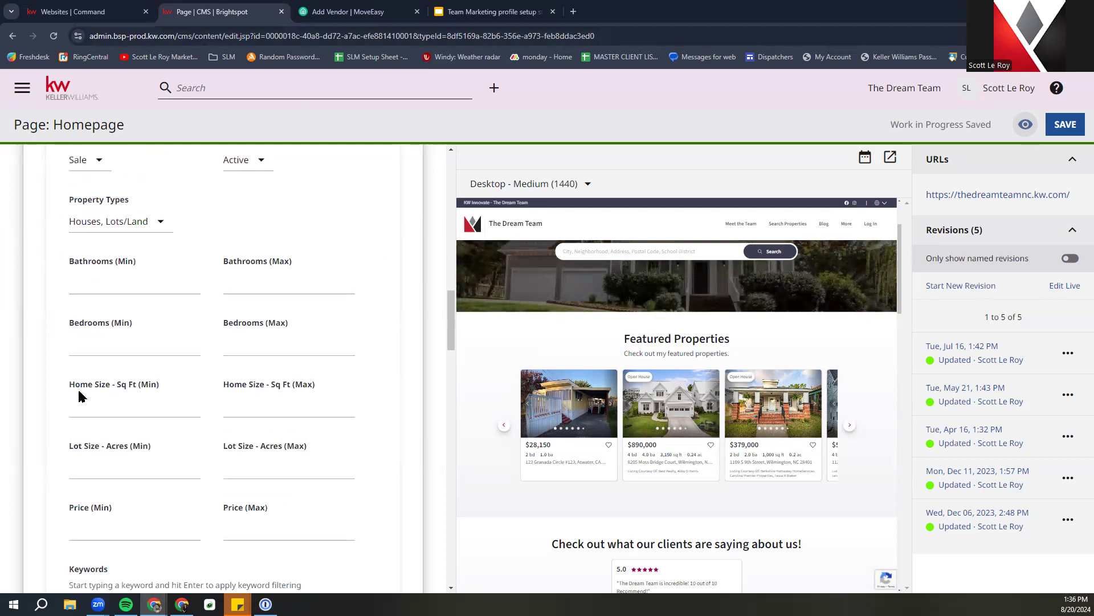
pyautogui.scroll(-1, 80, 391)
pyautogui.scroll(-3, 133, 240)
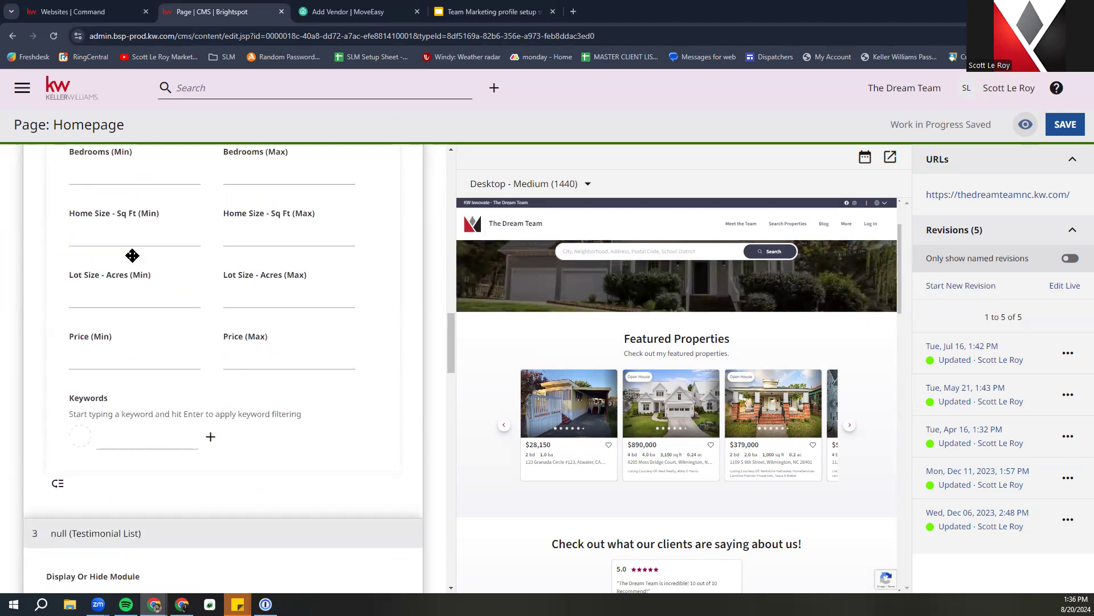
pyautogui.scroll(3, 139, 254)
pyautogui.scroll(10, 140, 266)
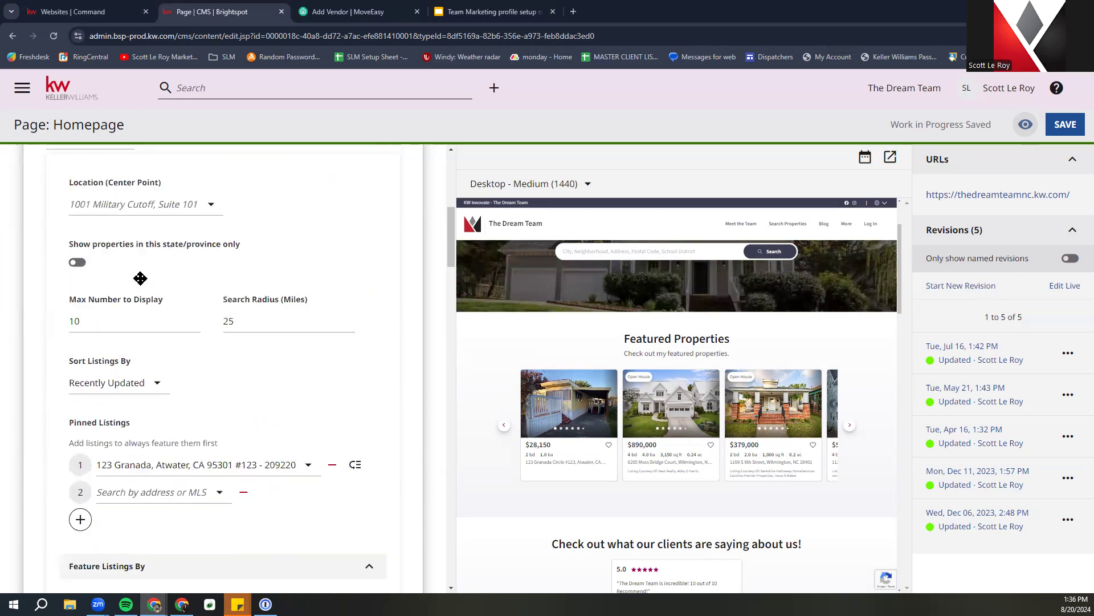
# Collapse the Listing List section and review the Testimonial List's Display Or Hide Module choices, Title and Description fields
pyautogui.click(146, 174)
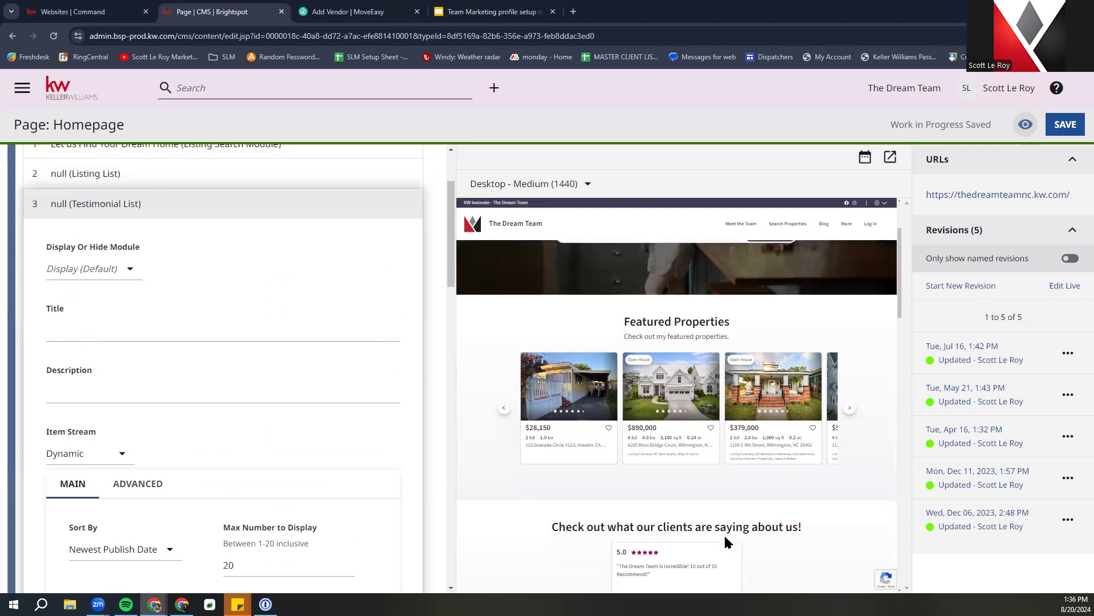
pyautogui.scroll(-3, 724, 533)
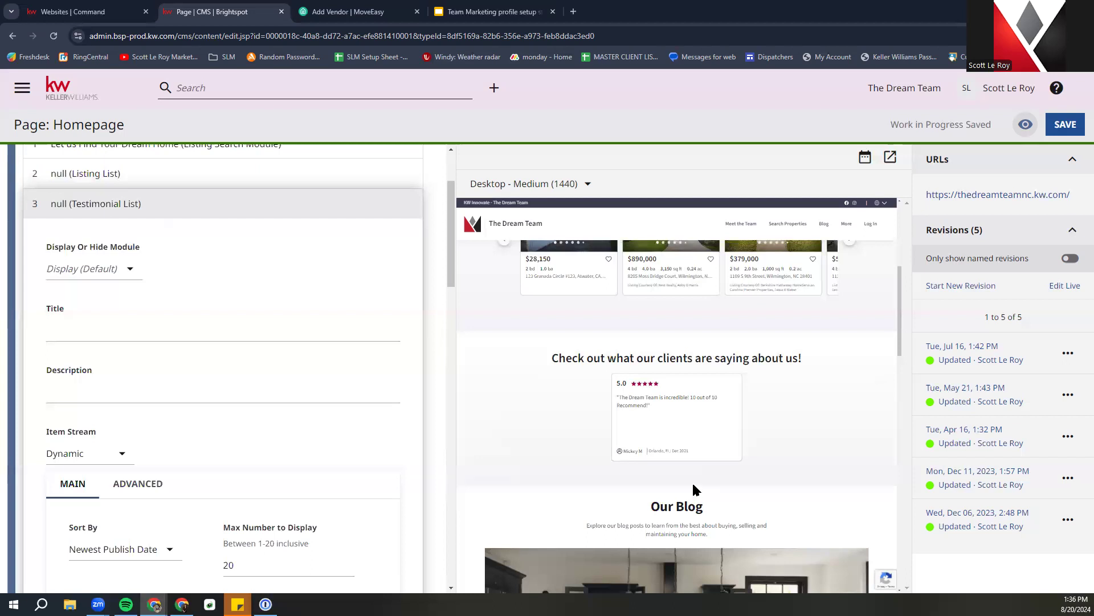
pyautogui.click(88, 268)
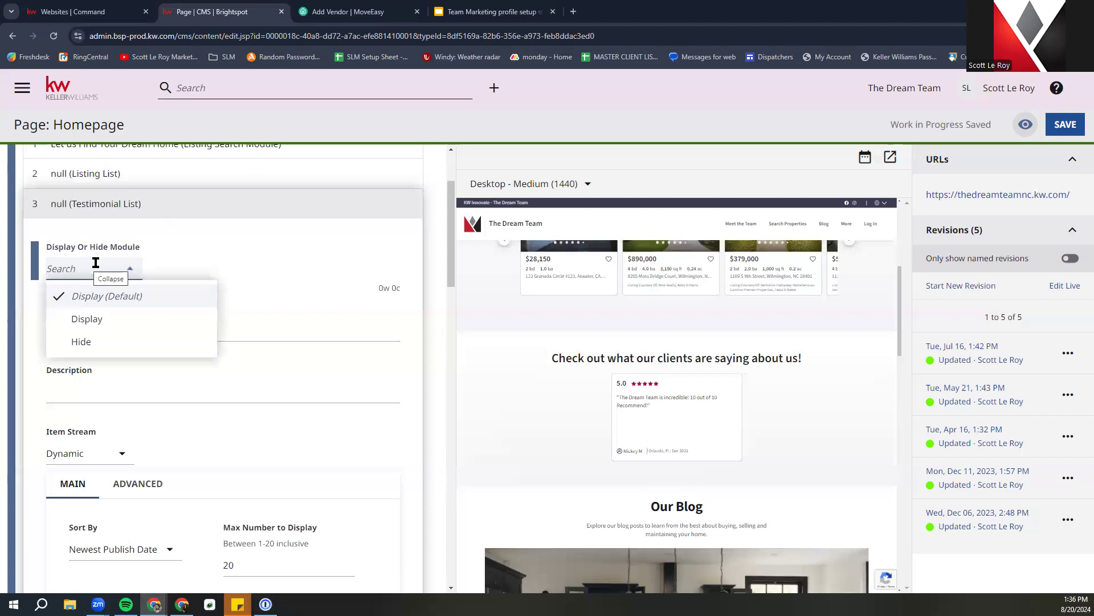
pyautogui.click(235, 261)
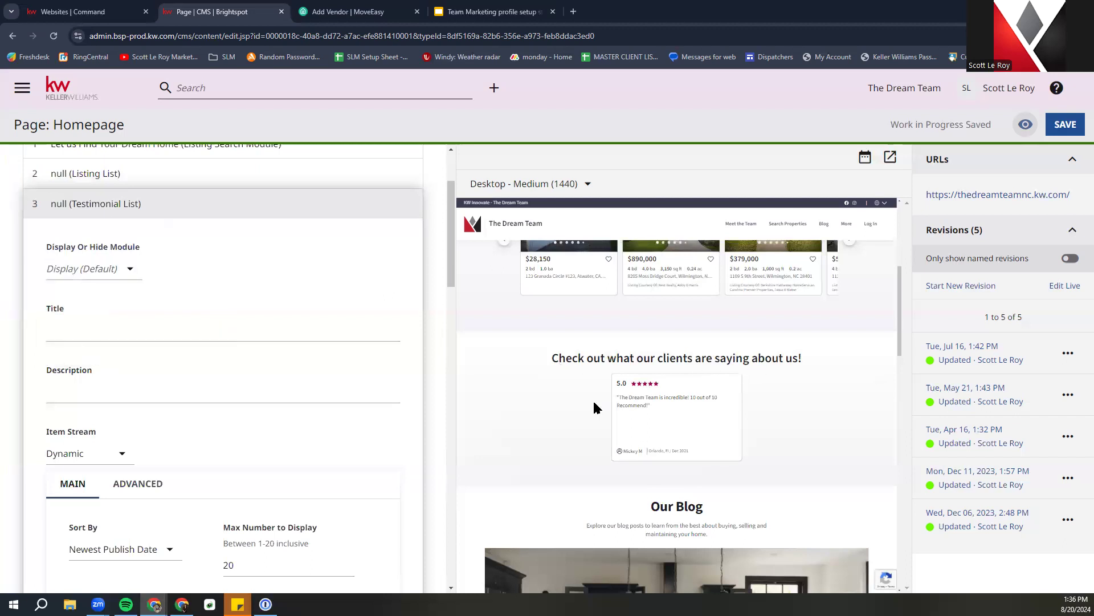
pyautogui.click(135, 327)
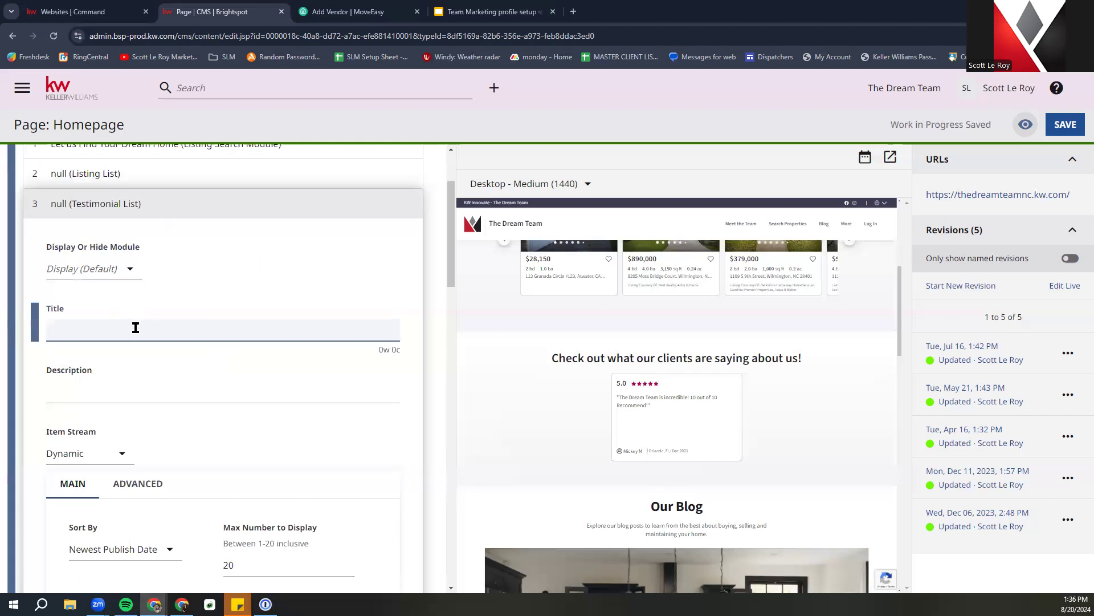
pyautogui.click(84, 391)
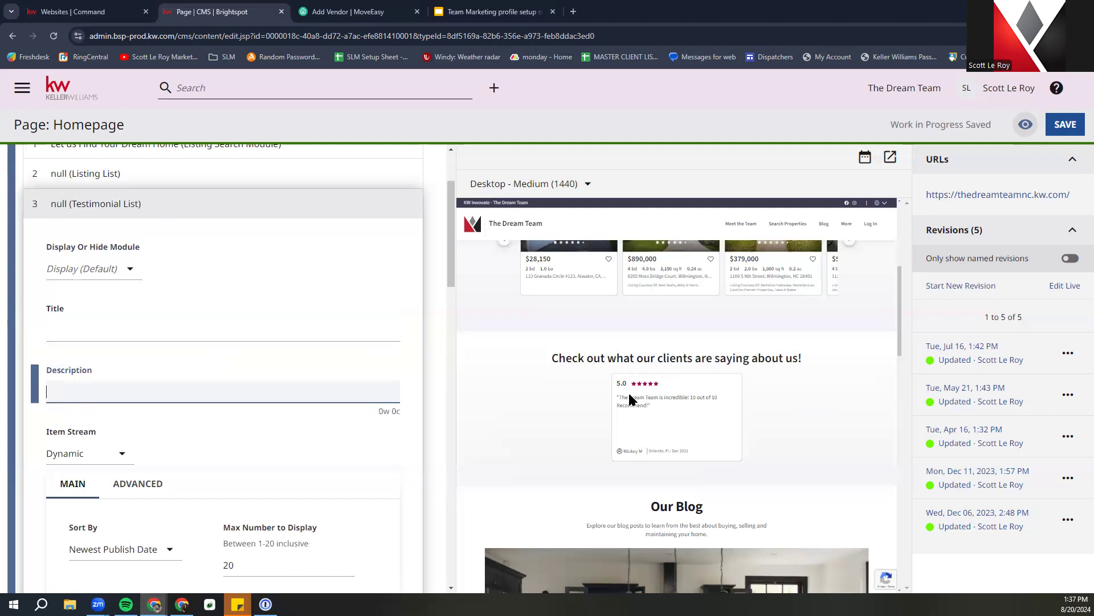
# Review the Testimonial List's Item Stream and Filtering options without changing either one
pyautogui.scroll(-4, 349, 398)
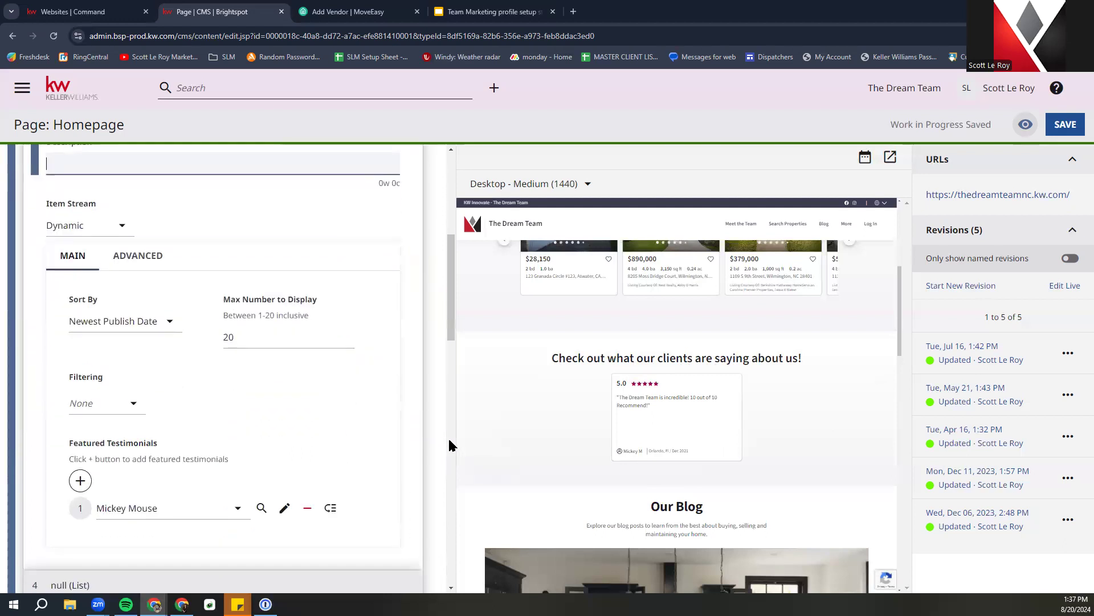
pyautogui.click(134, 226)
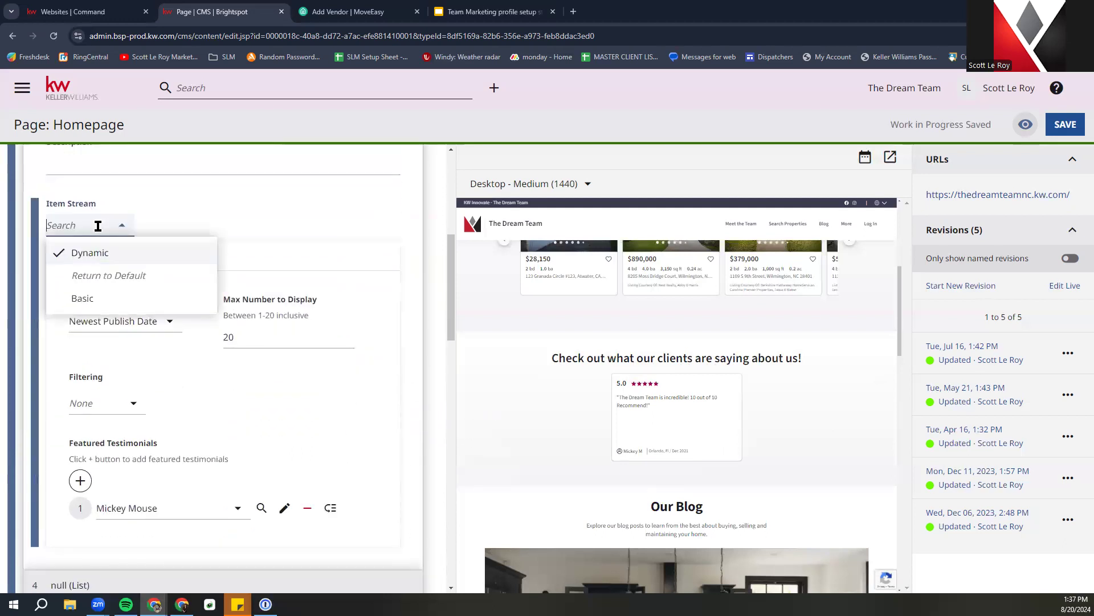
pyautogui.click(278, 210)
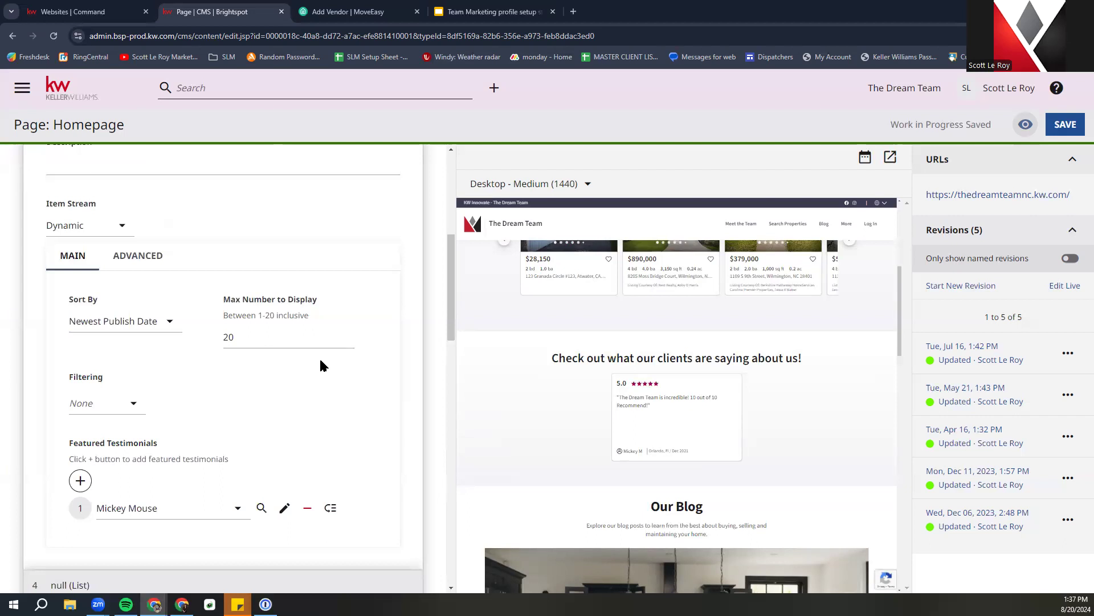
pyautogui.click(124, 403)
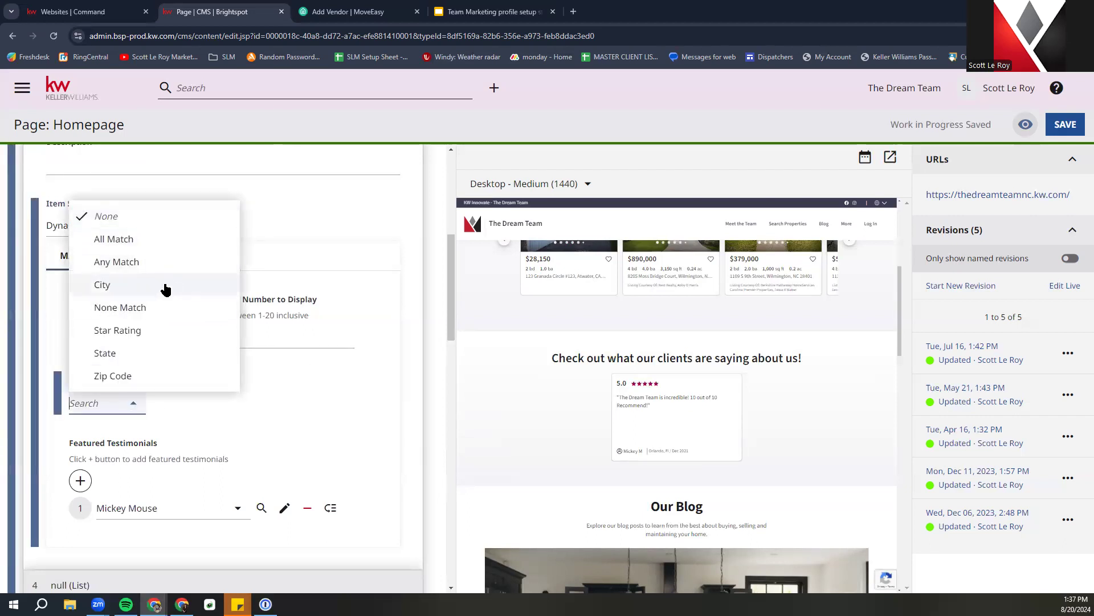
pyautogui.click(384, 435)
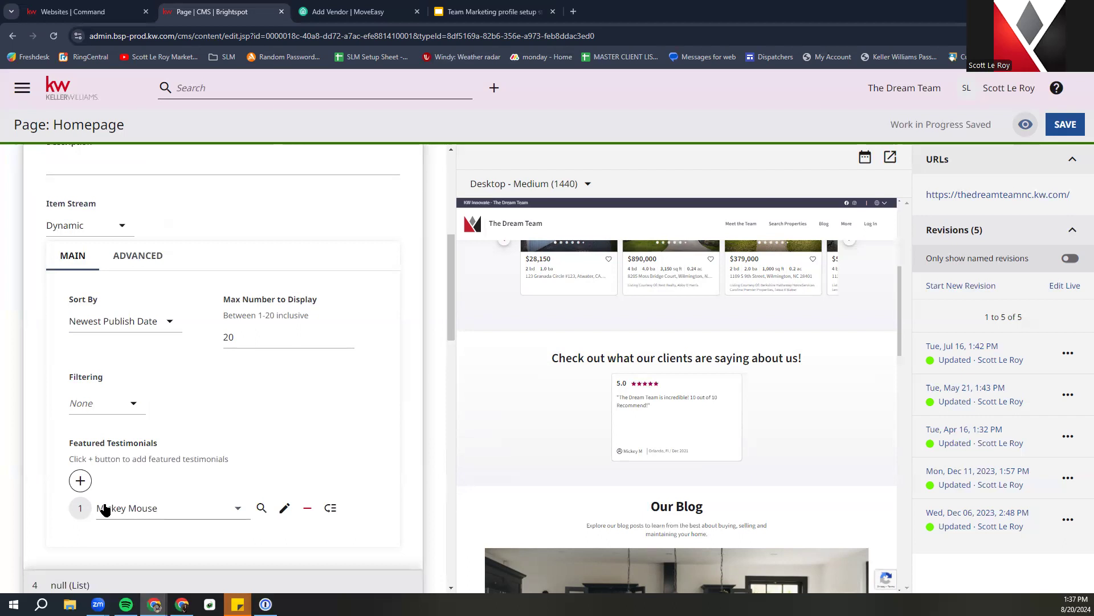
# Add a Featured Testimonials entry, view the form for creating a new testimonial, and return to the Homepage without filling it in
pyautogui.click(85, 481)
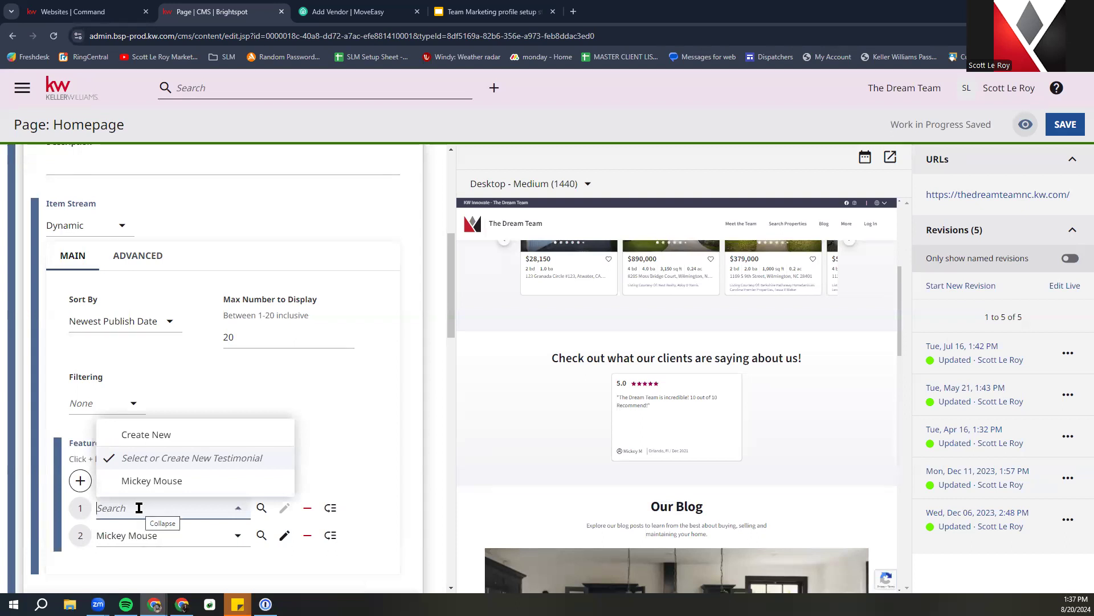
pyautogui.click(179, 439)
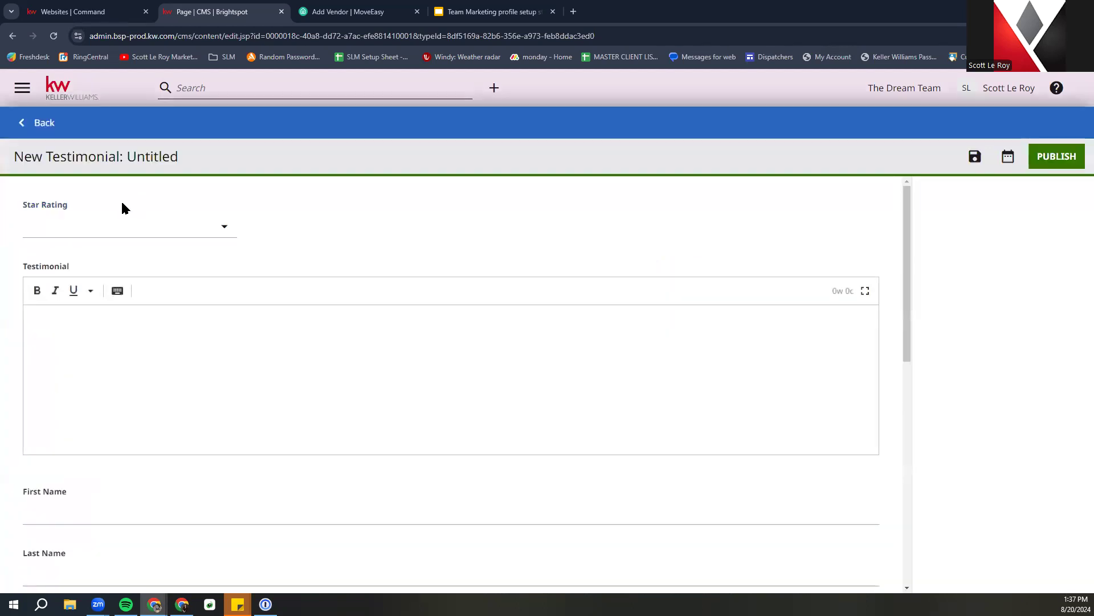
pyautogui.click(100, 228)
pyautogui.click(382, 319)
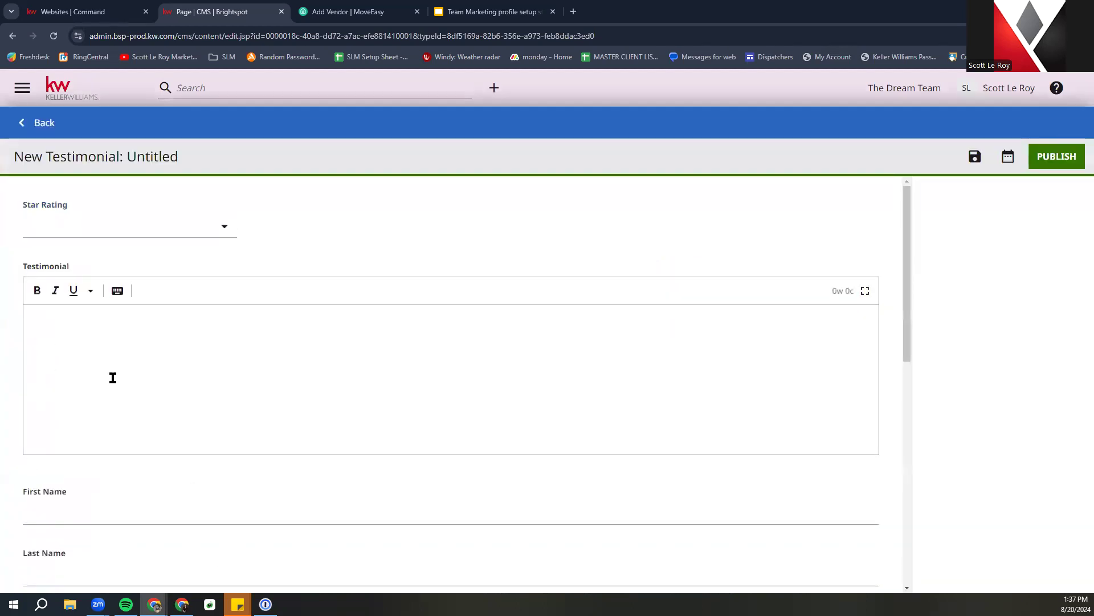
pyautogui.click(46, 124)
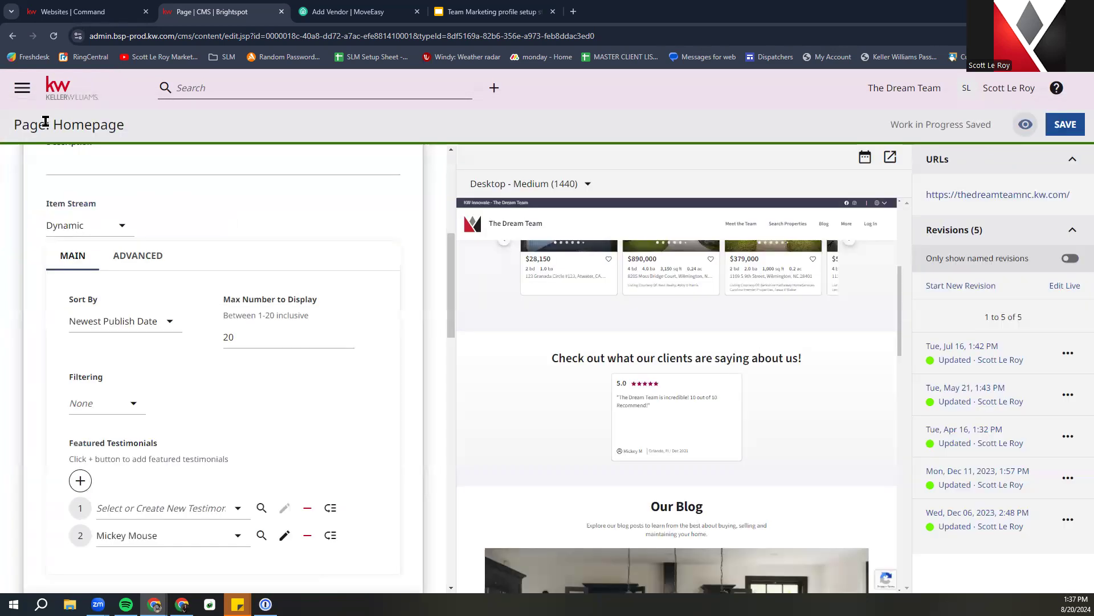
# Assign the existing testimonial to the first Featured Testimonials entry, check it in the page preview, and remove that entry
pyautogui.scroll(-1, 159, 573)
pyautogui.click(170, 507)
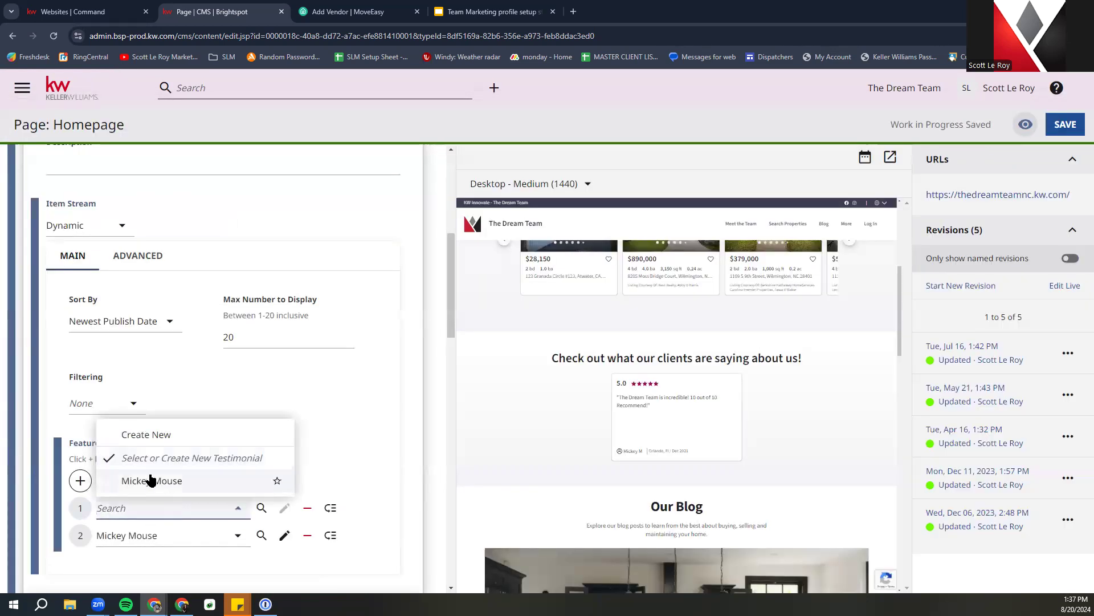
pyautogui.click(148, 482)
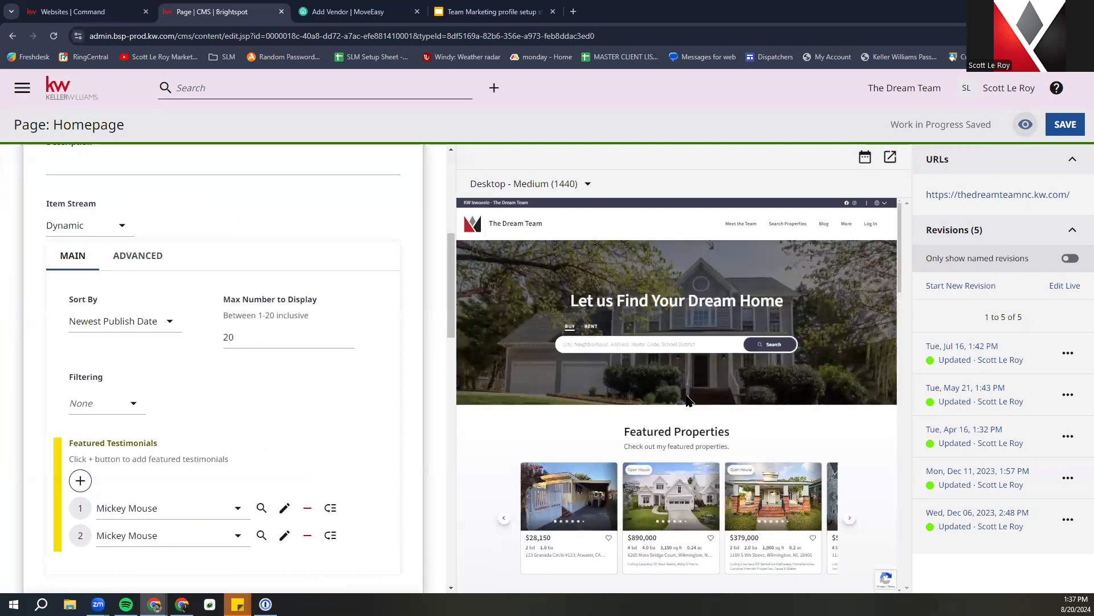
pyautogui.scroll(-4, 686, 396)
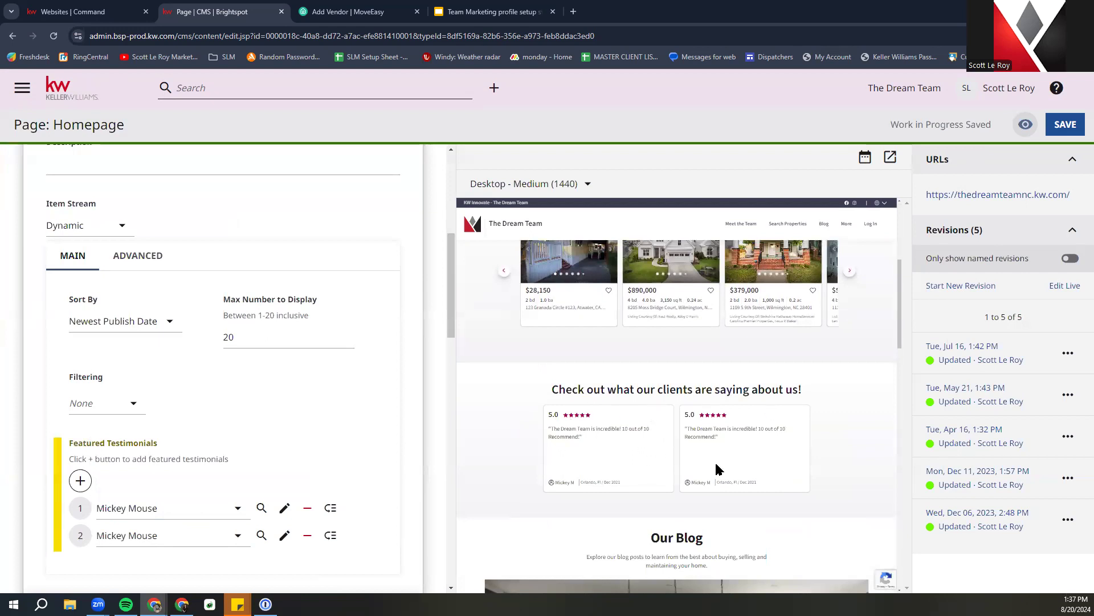
pyautogui.click(308, 508)
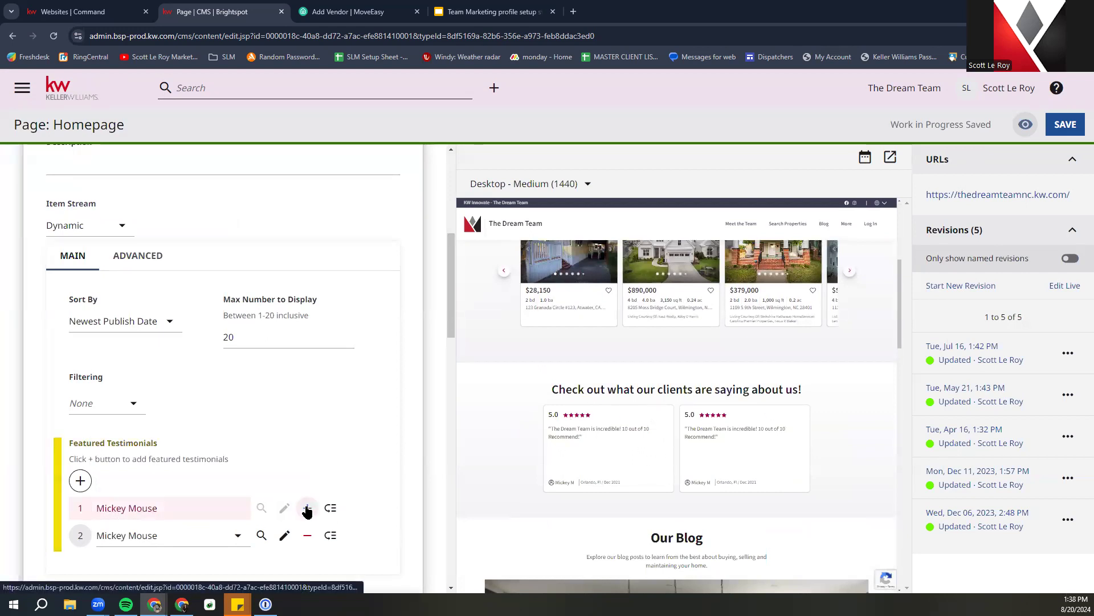
# Add another entry to the Featured Testimonials and leave its testimonial unselected
pyautogui.scroll(-4, 317, 434)
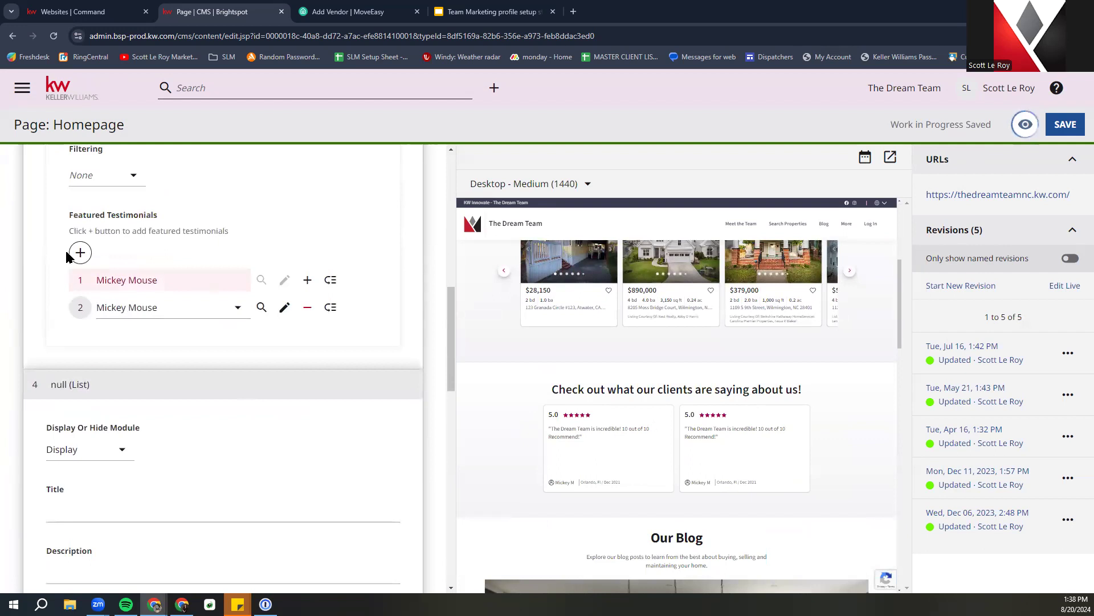
pyautogui.click(80, 252)
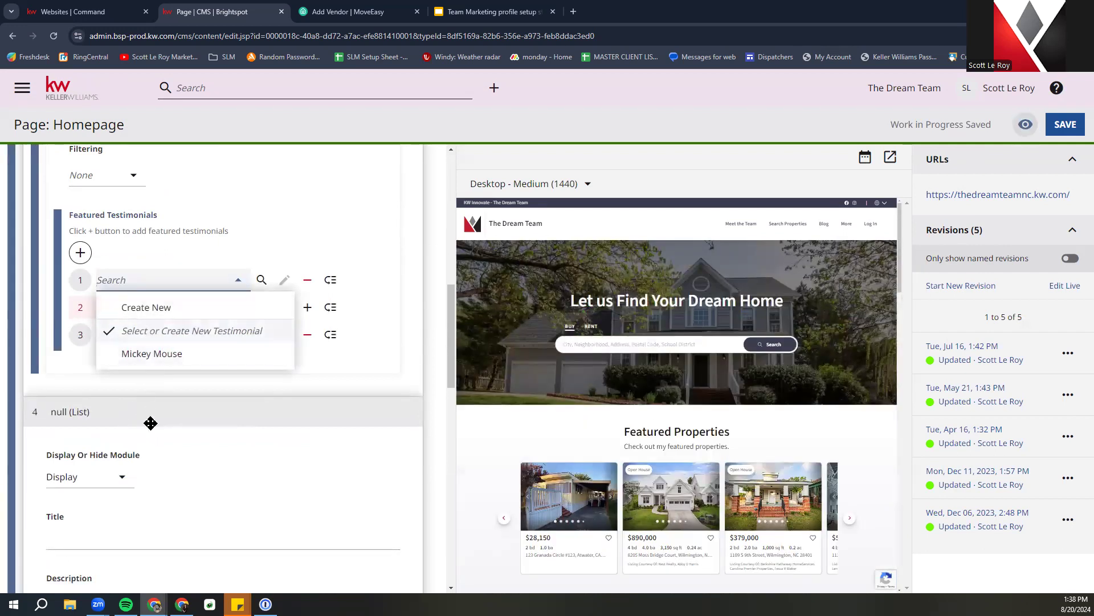
pyautogui.click(136, 249)
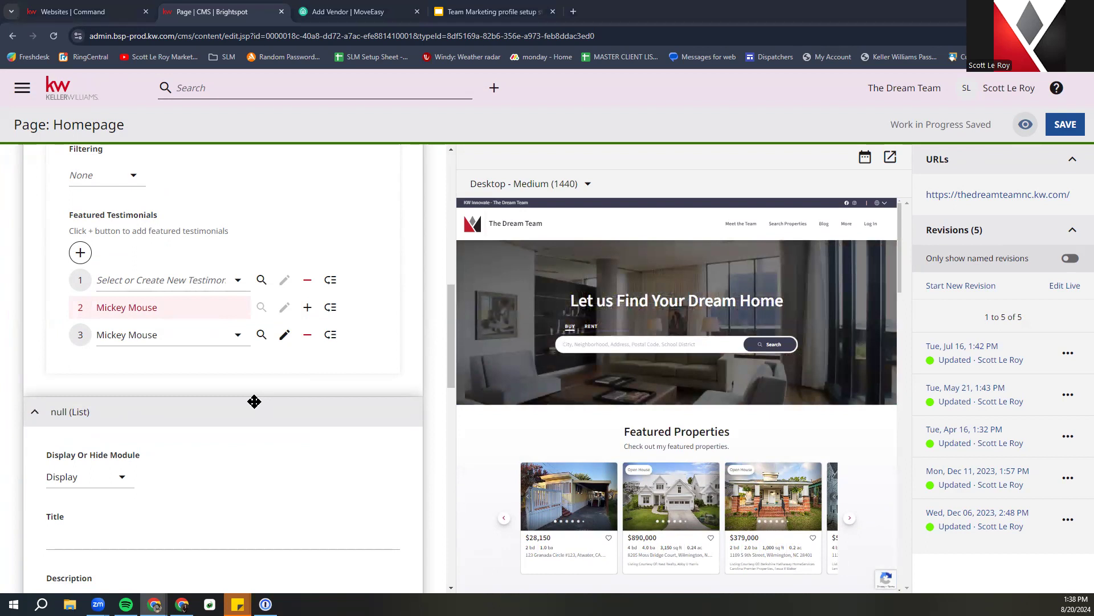
# Try the Basic Item Stream for the Testimonial List and switch it back to Dynamic
pyautogui.scroll(4, 254, 402)
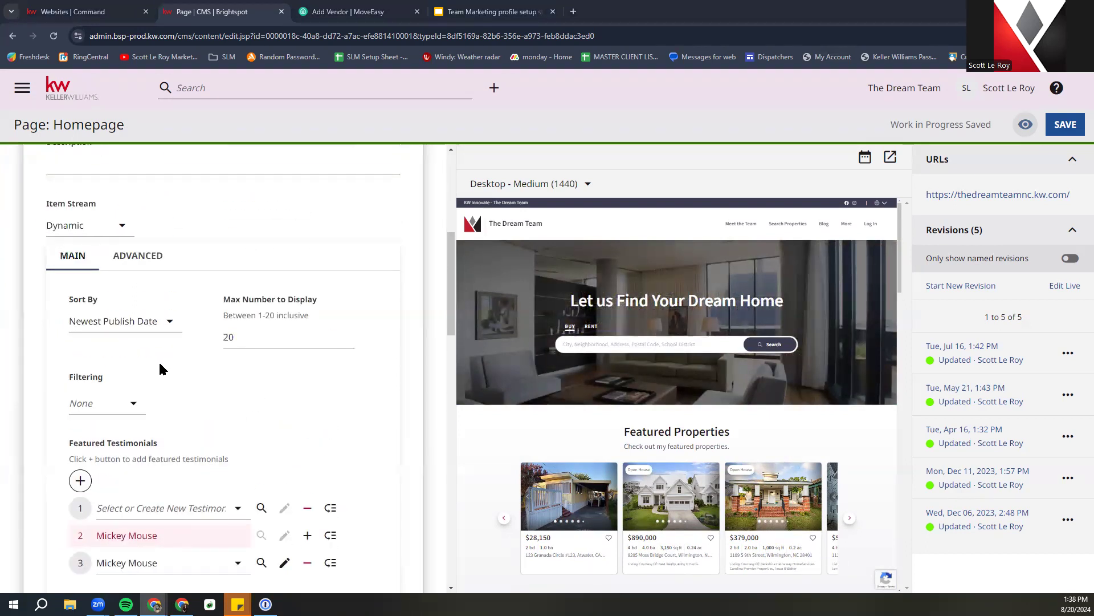
pyautogui.click(98, 225)
pyautogui.click(107, 301)
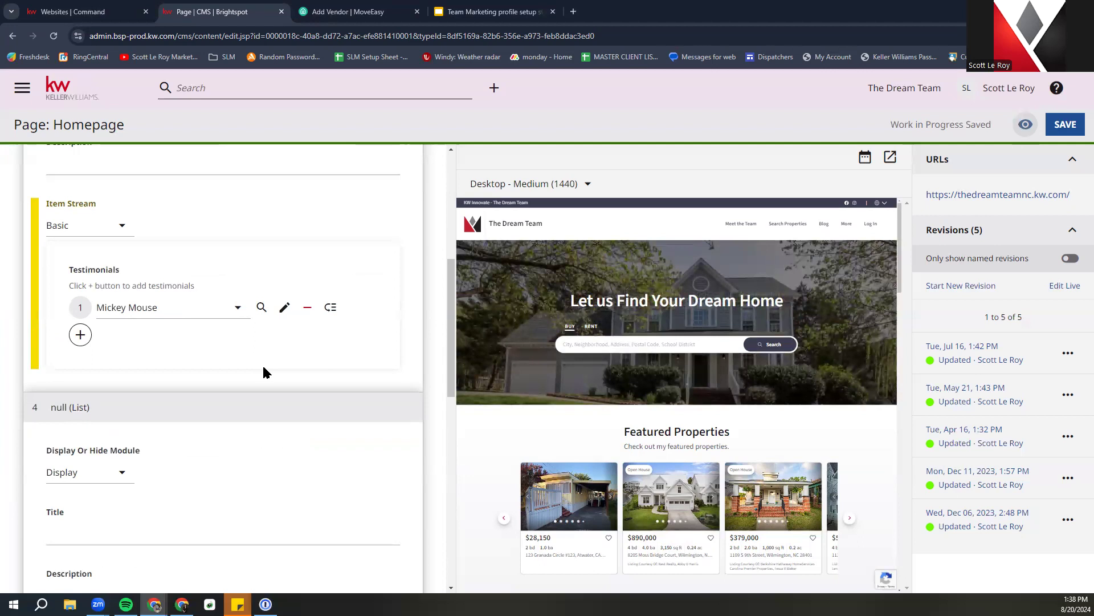
pyautogui.click(101, 227)
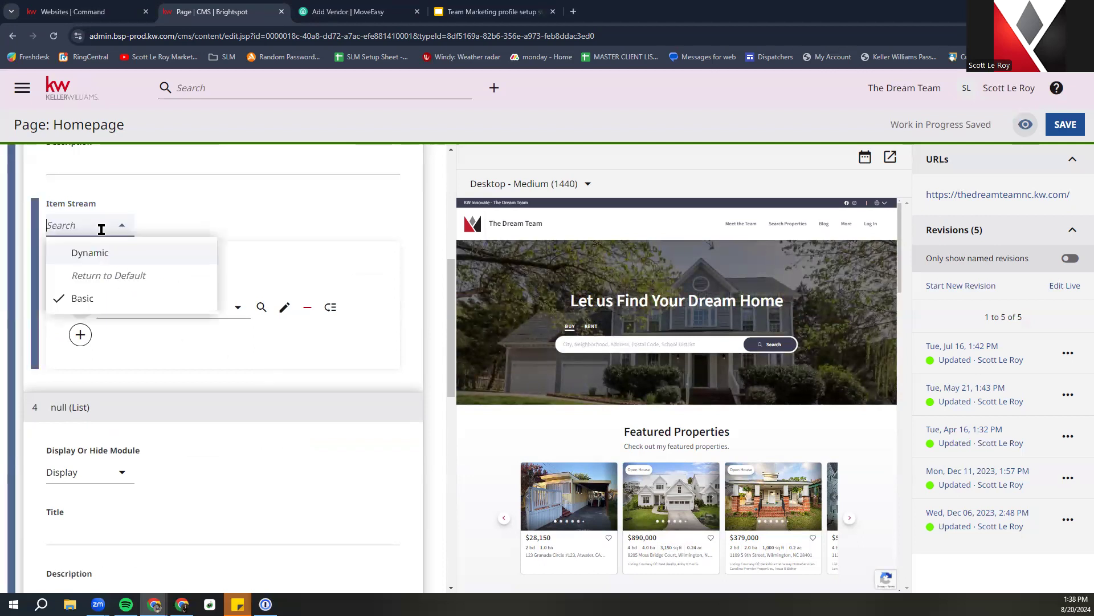
pyautogui.click(119, 257)
# Review the Testimonial List's Sort By choices and its Filtering choices under the Dynamic stream
pyautogui.click(112, 323)
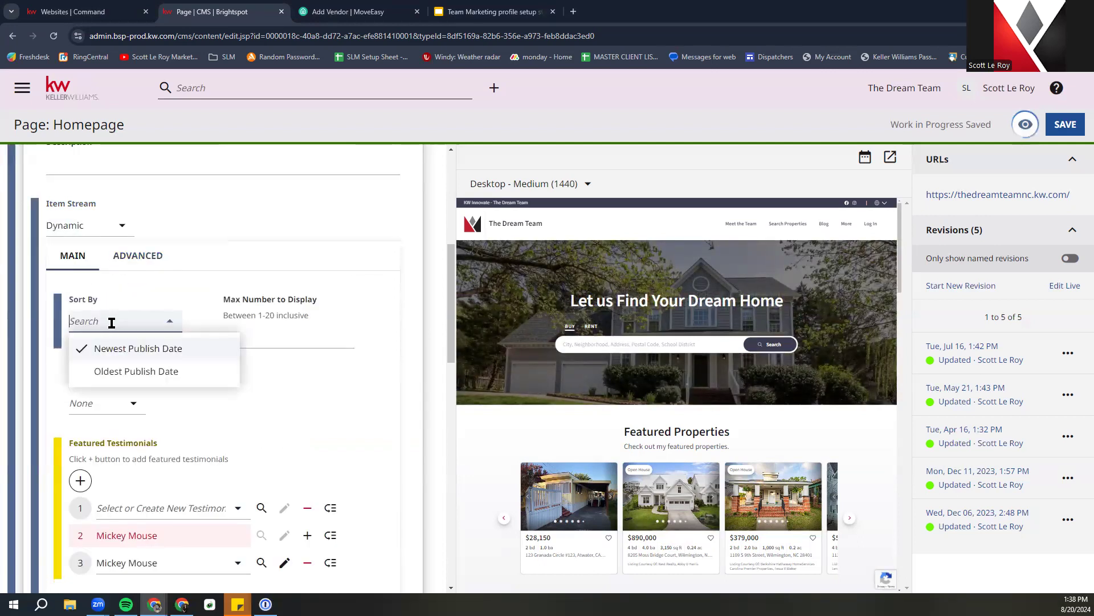
pyautogui.click(291, 399)
pyautogui.scroll(-2, 291, 399)
pyautogui.click(112, 289)
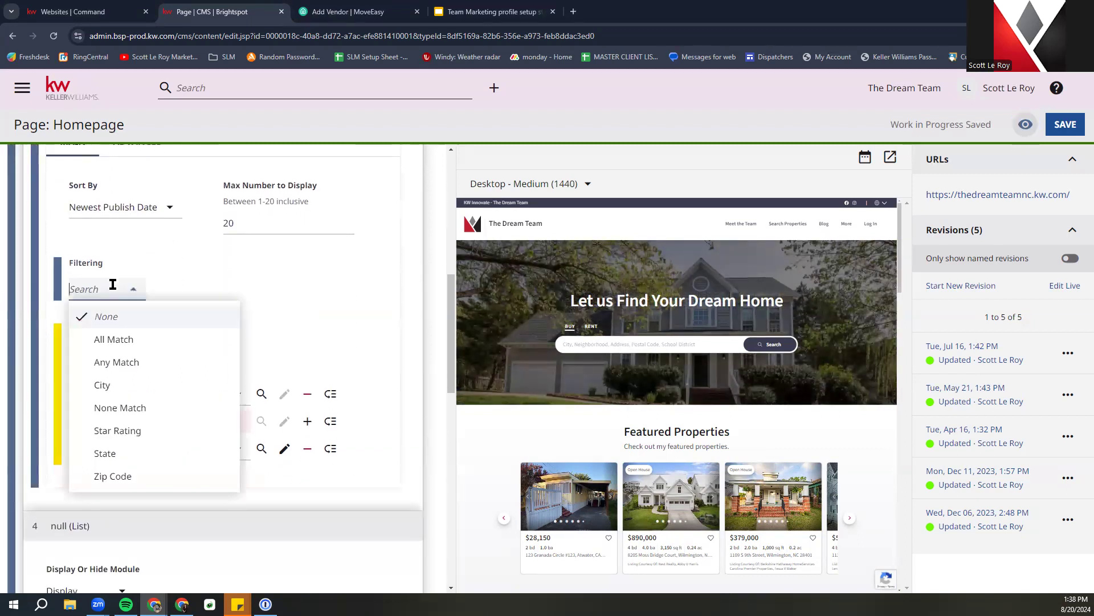
pyautogui.click(276, 313)
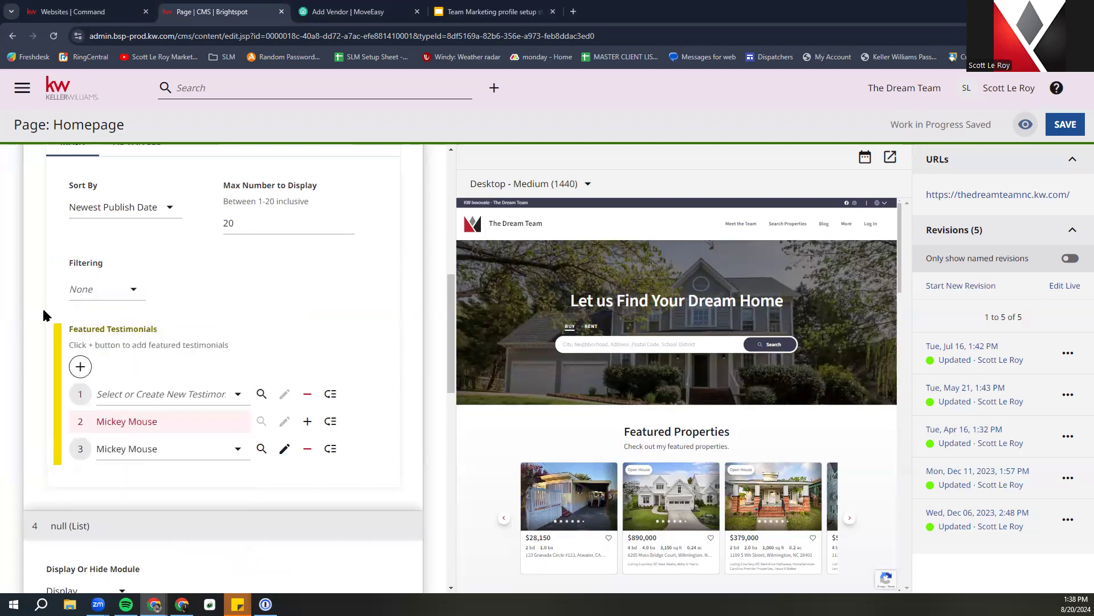
pyautogui.click(102, 294)
pyautogui.click(307, 300)
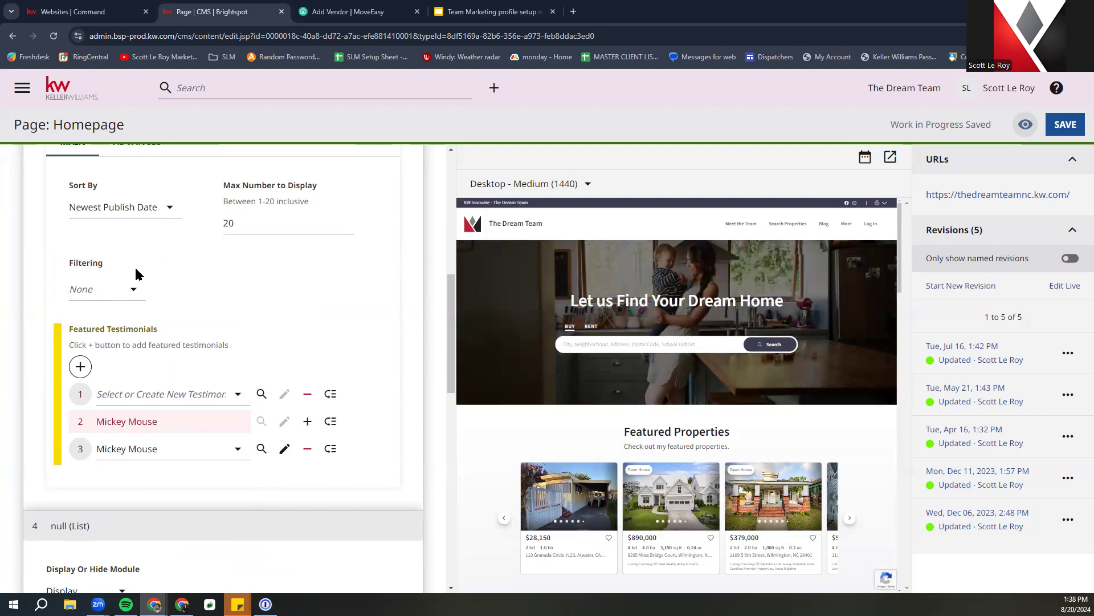
# Examine the Our Blog section in the page preview and the blog List module's Display Or Hide Module setting
pyautogui.scroll(-5, 268, 376)
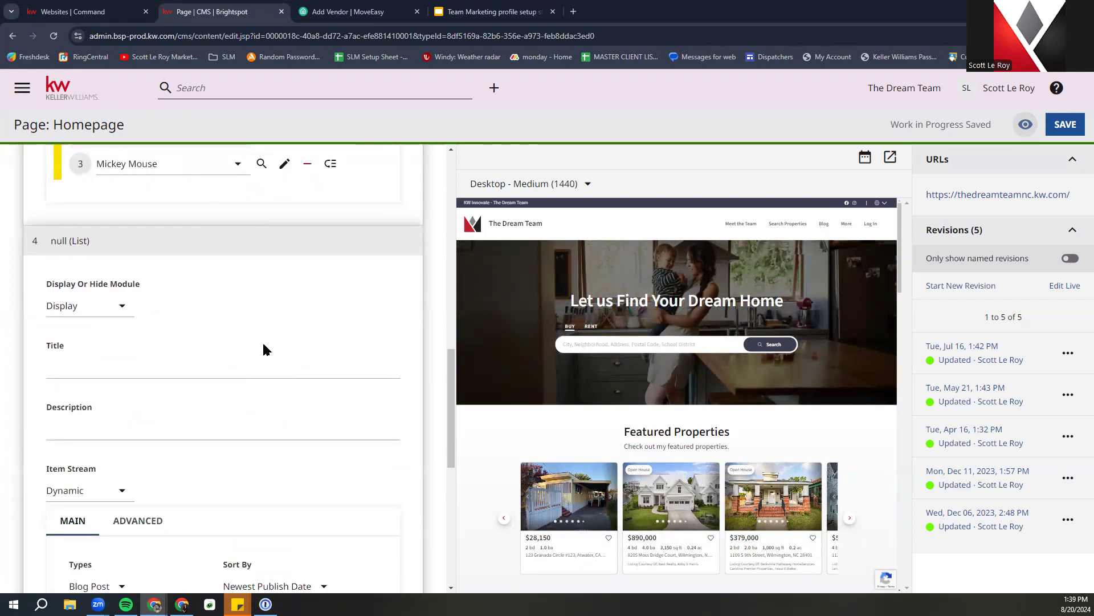
pyautogui.scroll(-8, 820, 415)
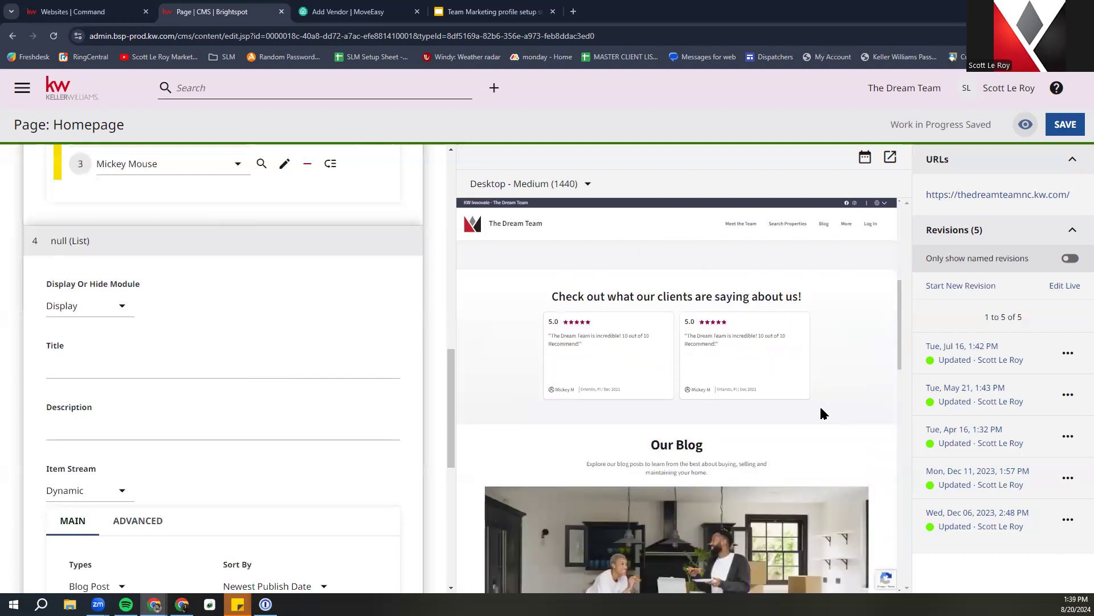
pyautogui.scroll(-5, 821, 414)
pyautogui.scroll(-1, 821, 415)
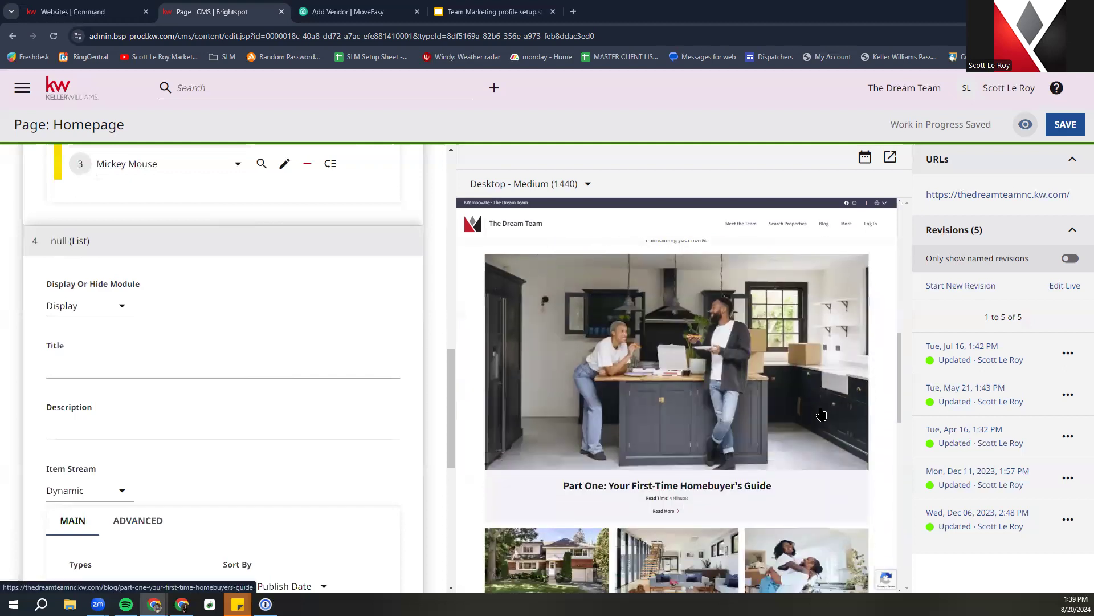
pyautogui.click(81, 306)
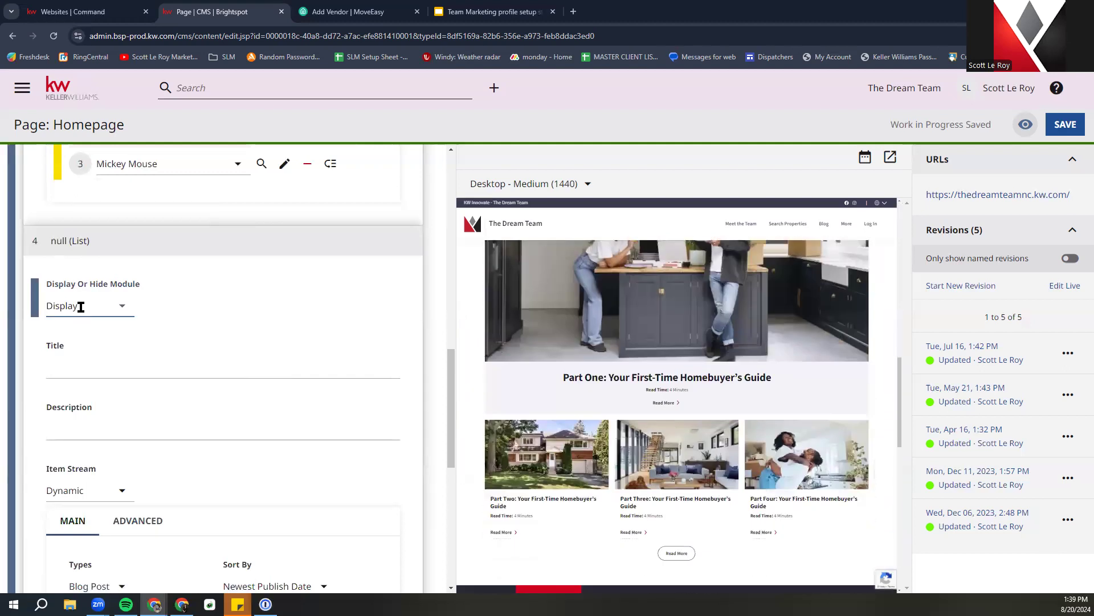
pyautogui.click(284, 292)
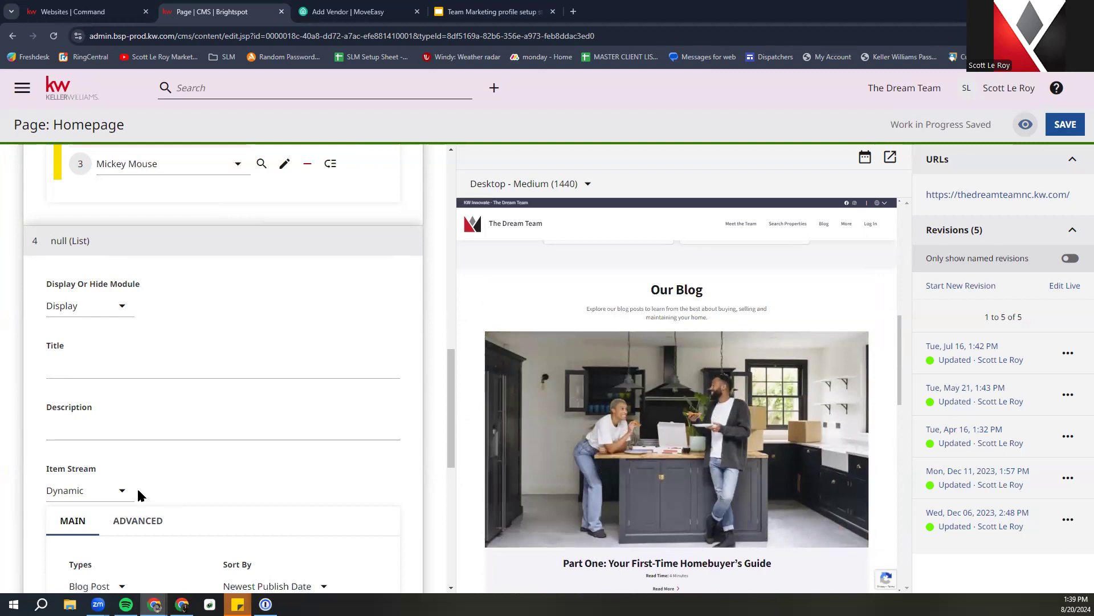
# Review the Item Stream choices of the blog List module and keep Dynamic
pyautogui.scroll(-2, 146, 481)
pyautogui.scroll(-2, 146, 482)
pyautogui.click(93, 268)
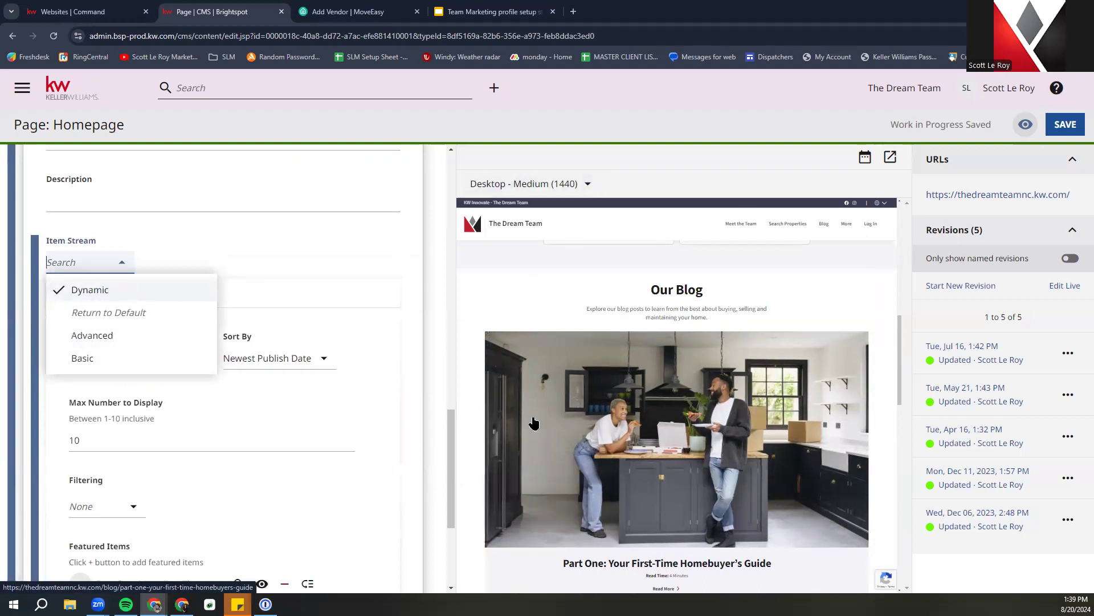
pyautogui.click(323, 251)
pyautogui.click(66, 262)
pyautogui.click(277, 238)
# Review the blog List's Types and Sort By choices, and compare its Featured Items with the blog posts in the preview
pyautogui.click(83, 370)
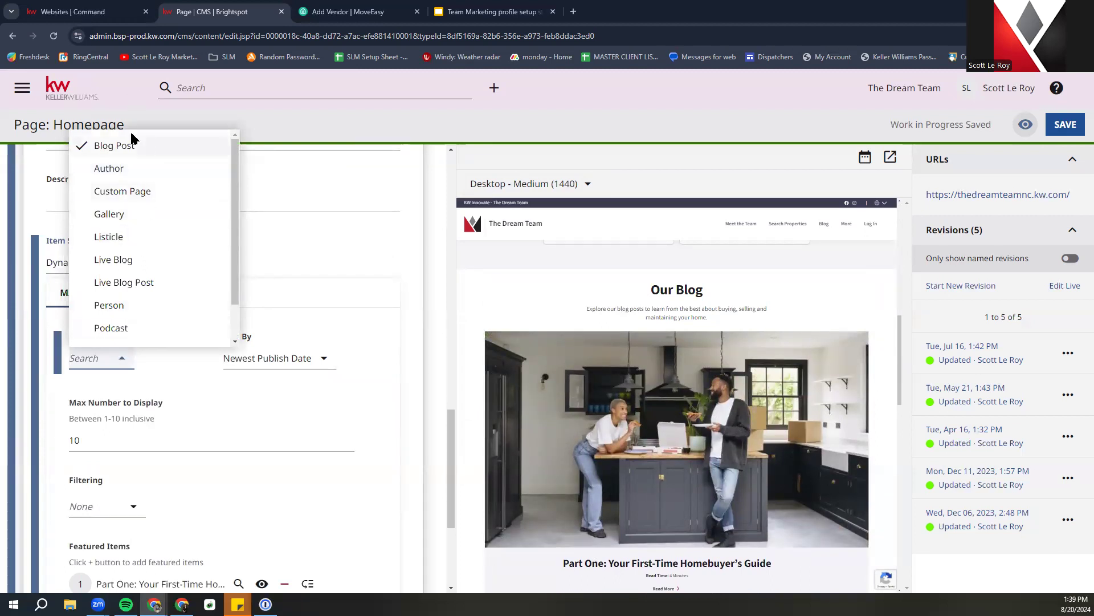
pyautogui.click(302, 267)
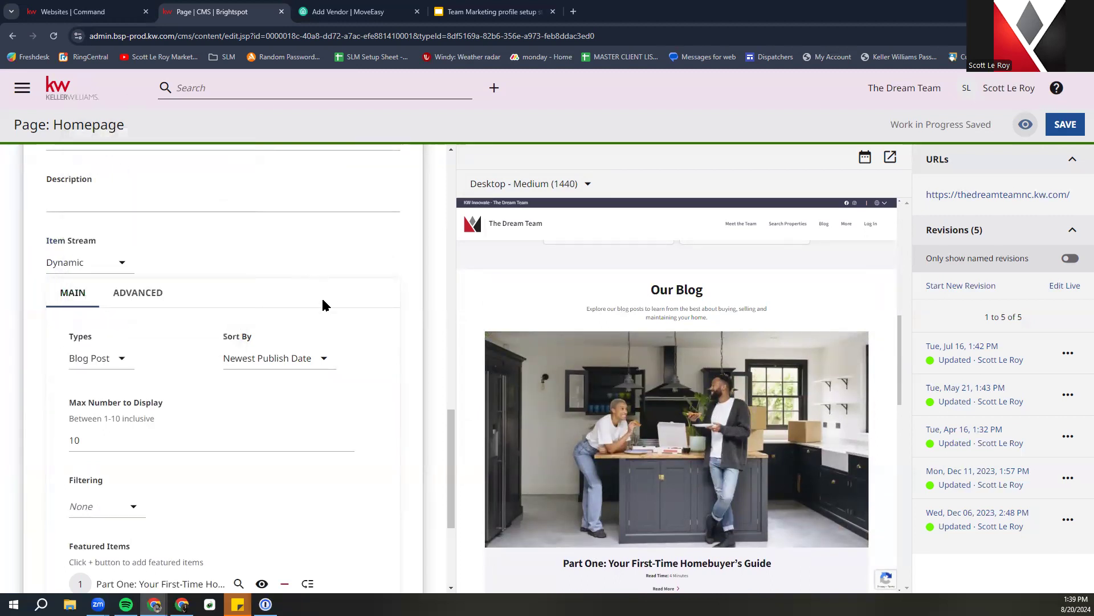
pyautogui.click(286, 361)
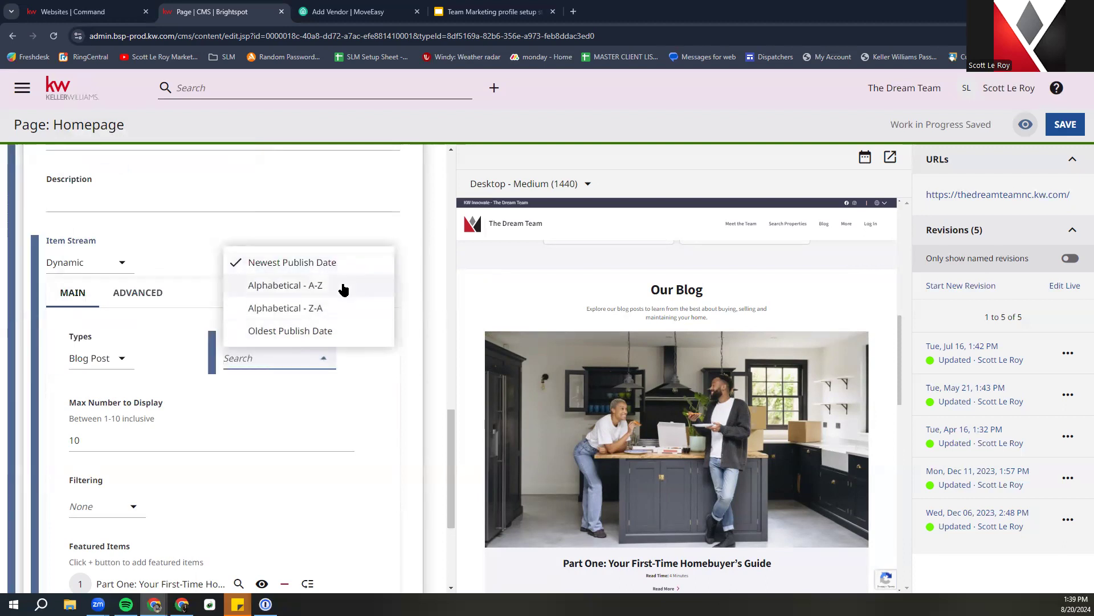
pyautogui.click(319, 398)
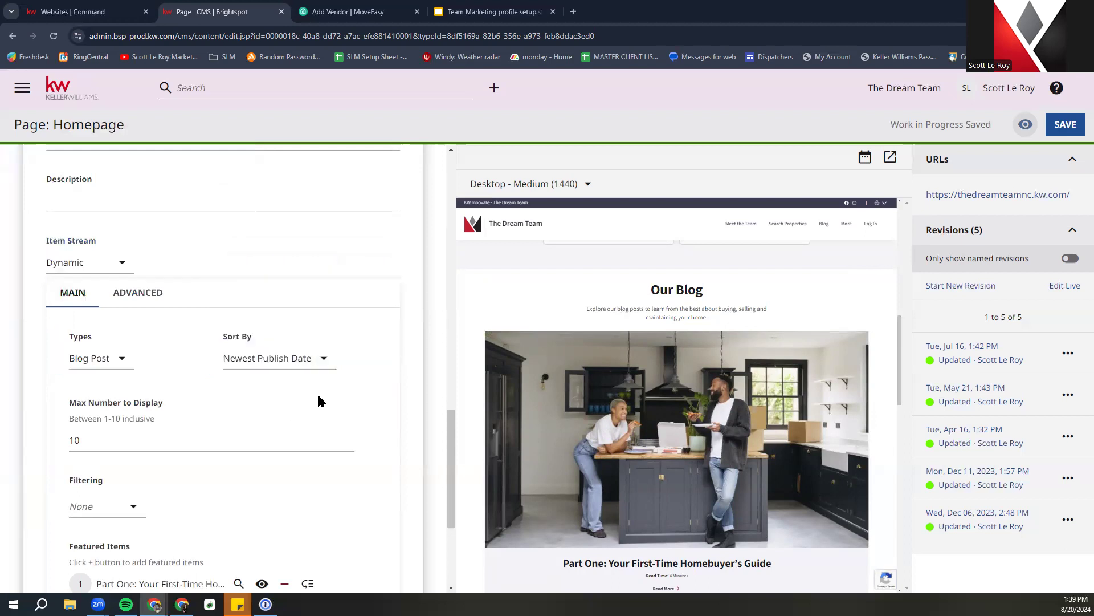
pyautogui.scroll(-3, 318, 399)
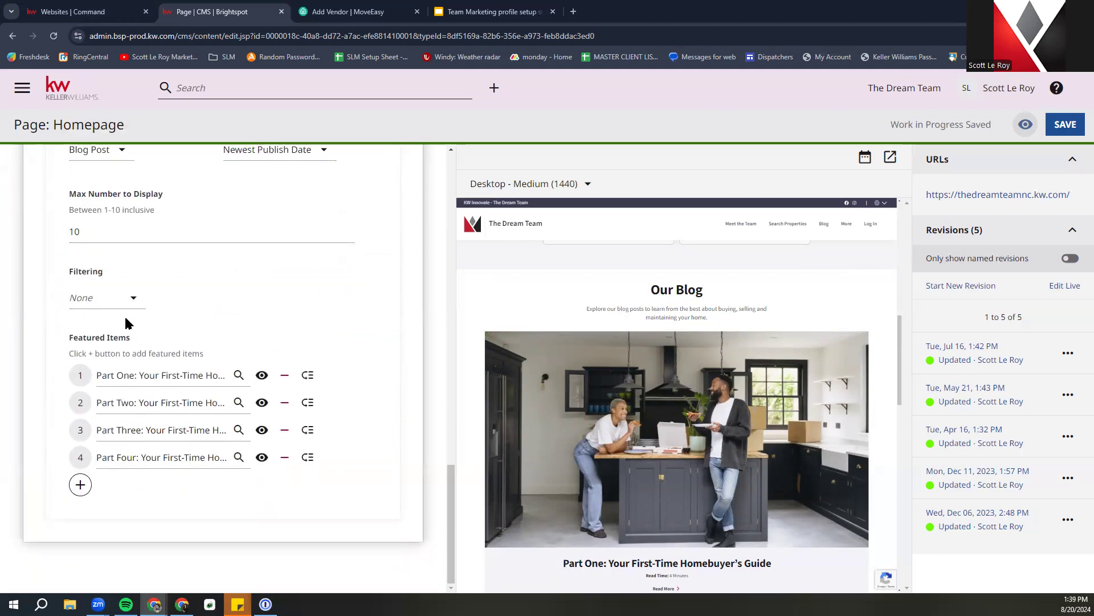
pyautogui.scroll(-3, 609, 483)
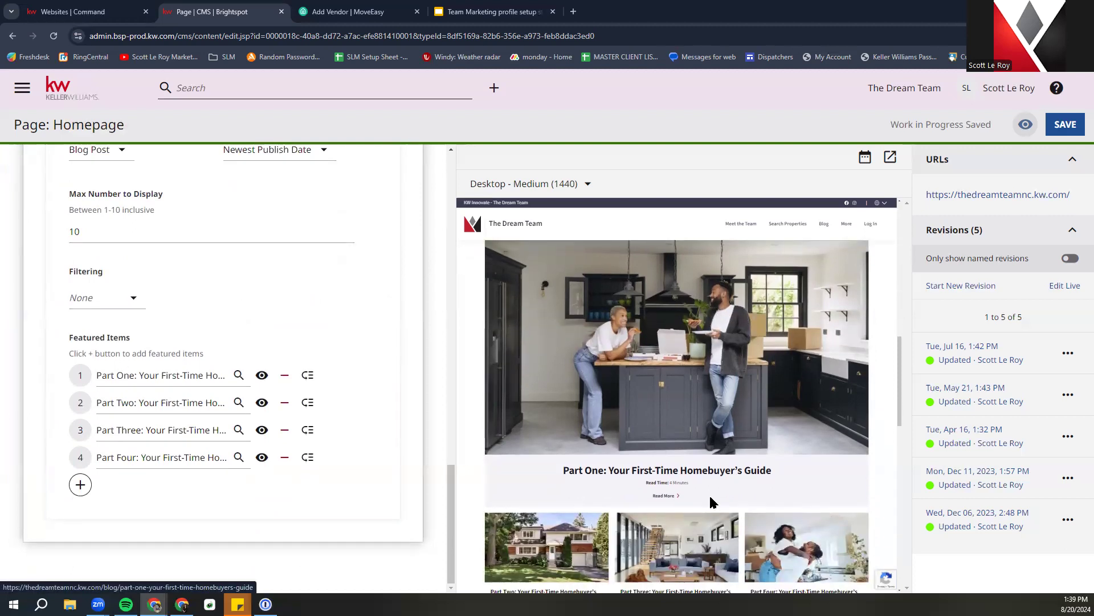
# Examine the Homepage preview from the hero search to the blog posts, along with the blog List module's settings
pyautogui.scroll(-2, 609, 483)
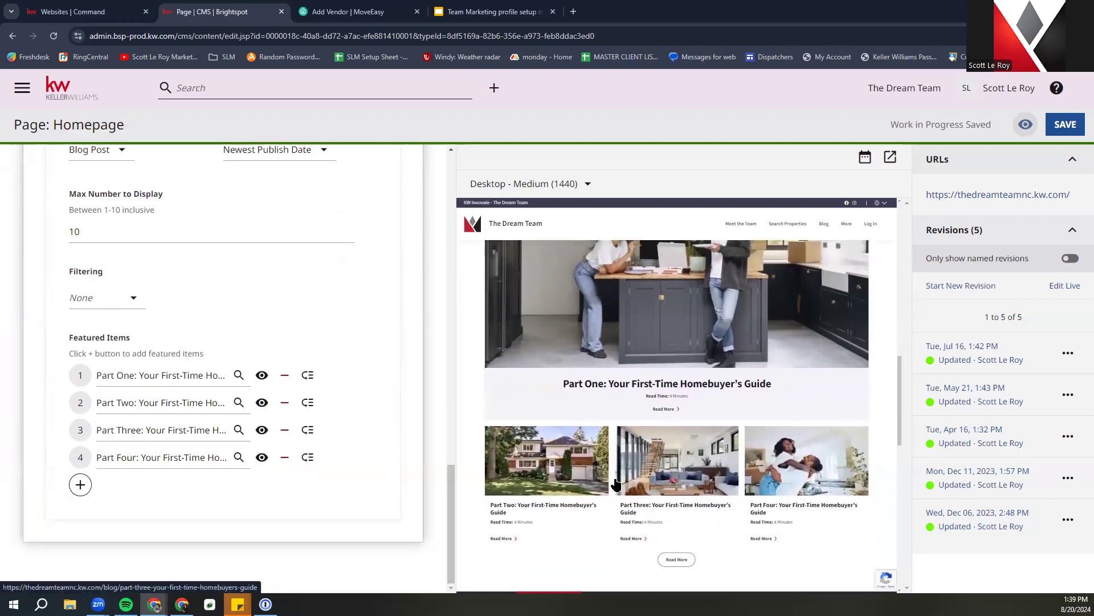
pyautogui.scroll(5, 616, 484)
pyautogui.scroll(5, 615, 483)
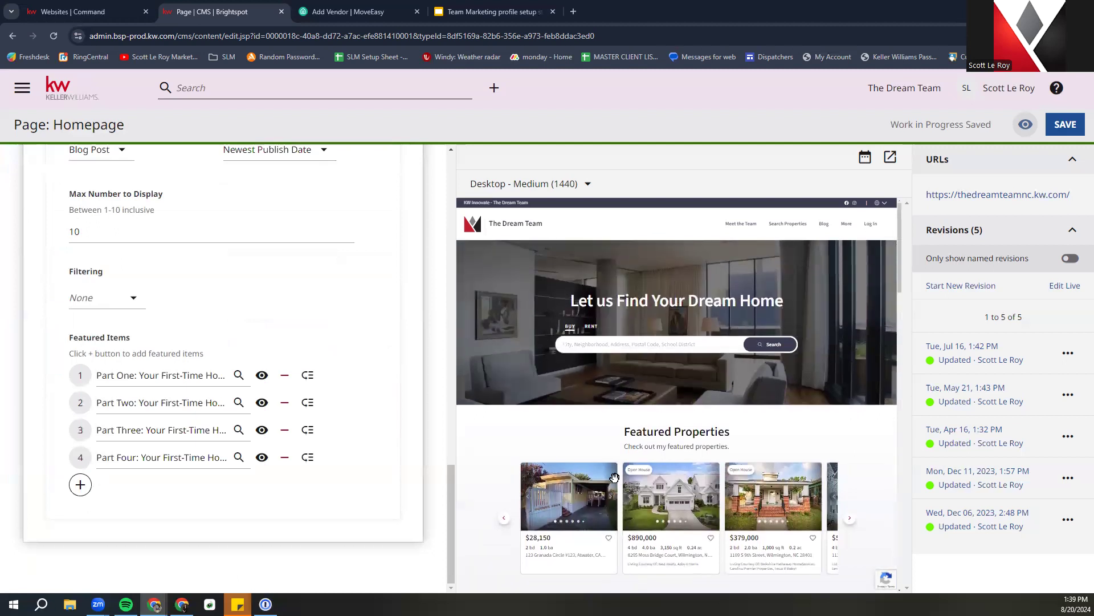
pyautogui.scroll(-2, 615, 480)
pyautogui.scroll(-3, 615, 480)
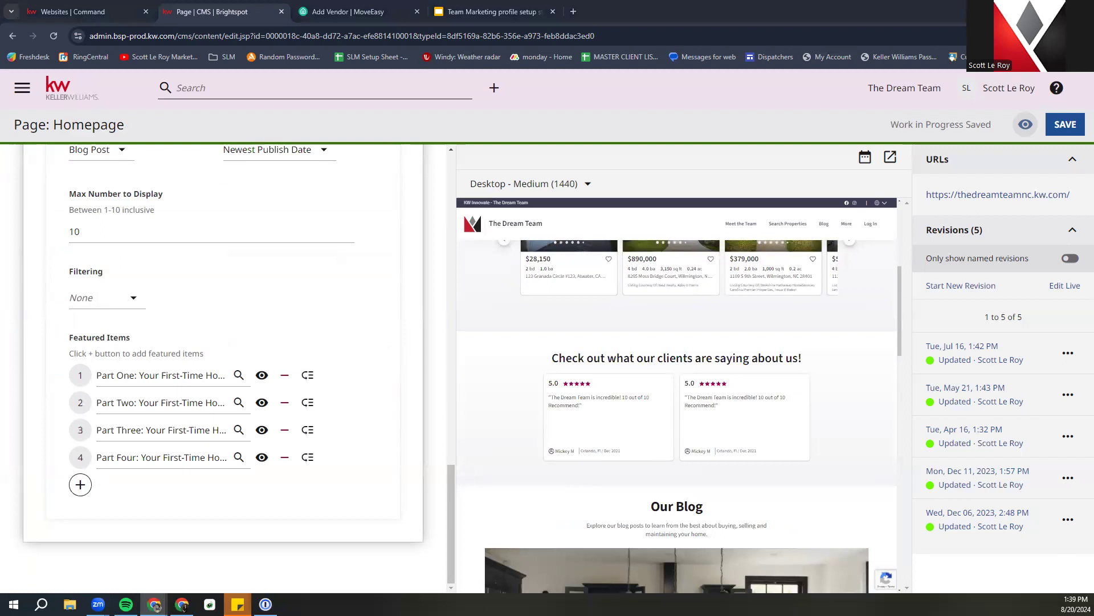
pyautogui.scroll(-10, 354, 556)
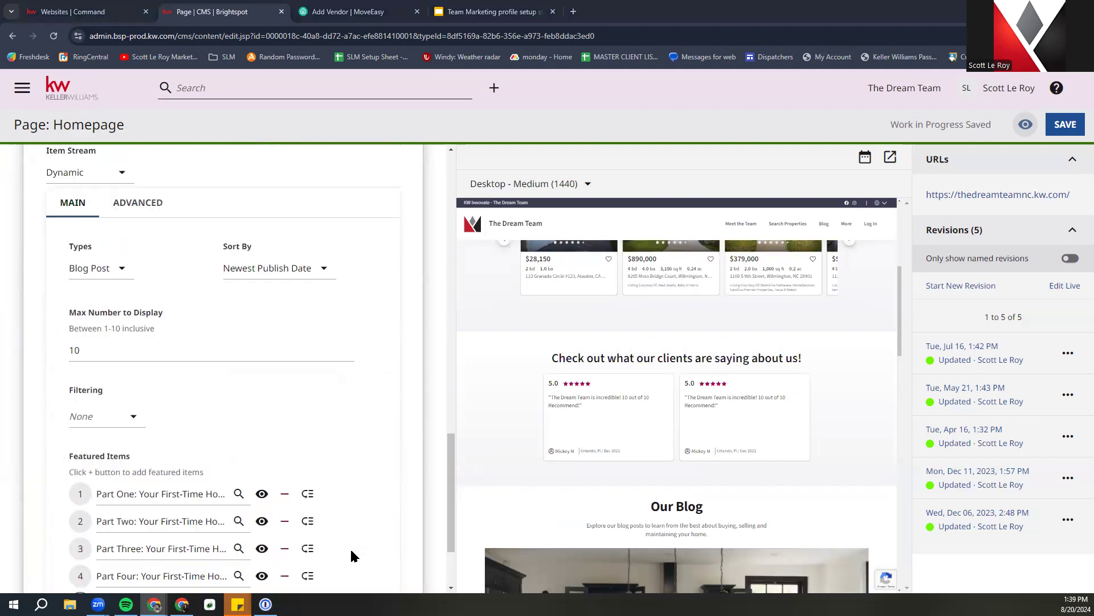
pyautogui.scroll(3, 361, 371)
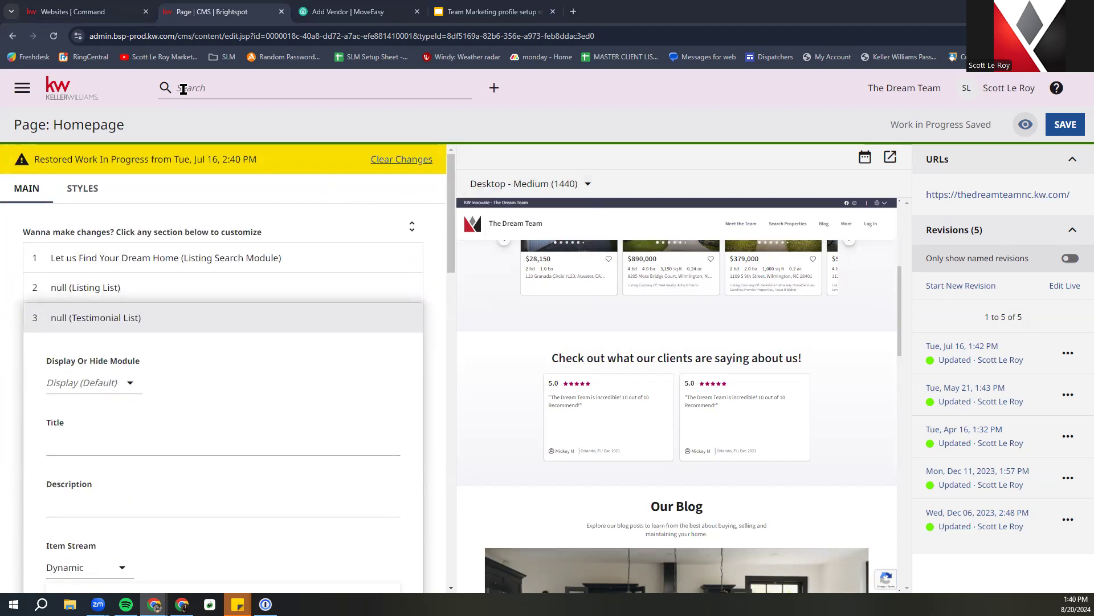
# Return to the CMS dashboard and open the Organization Site settings of the team website
pyautogui.click(60, 86)
pyautogui.click(595, 108)
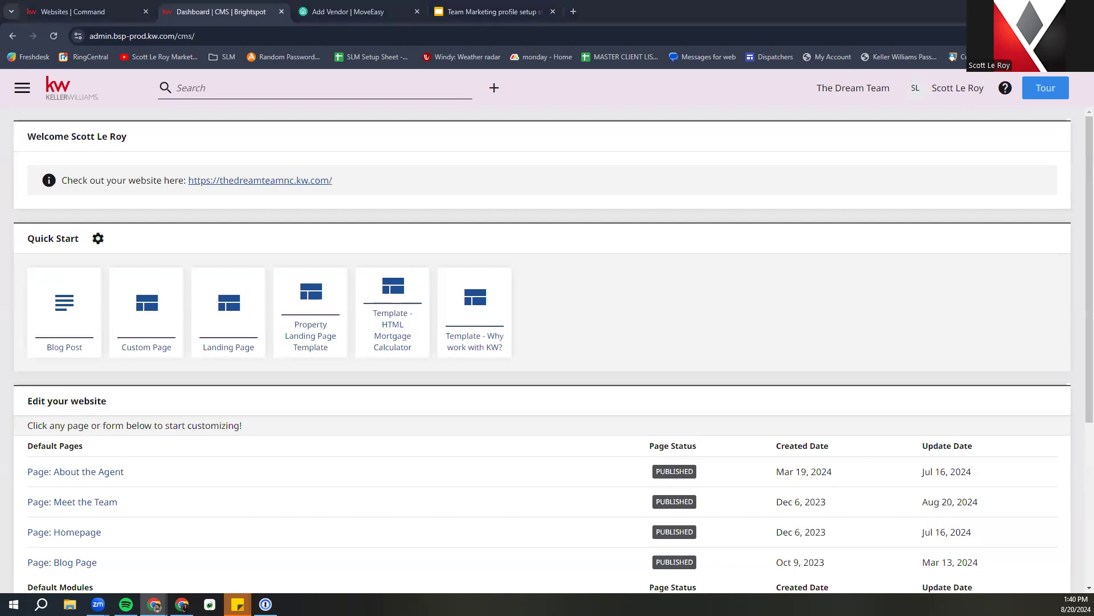
pyautogui.click(20, 89)
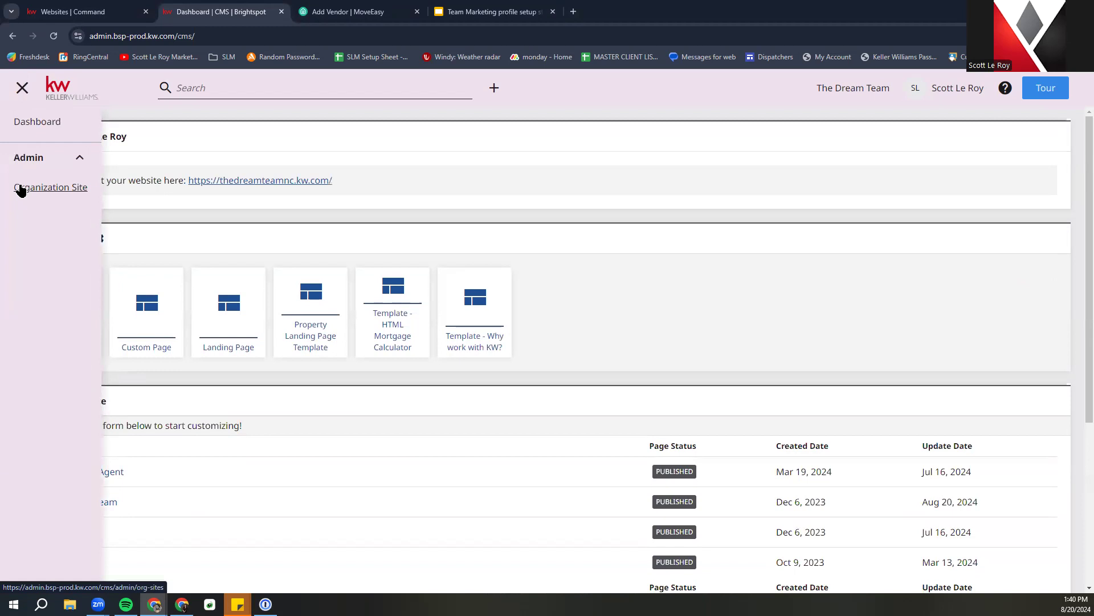
pyautogui.click(85, 156)
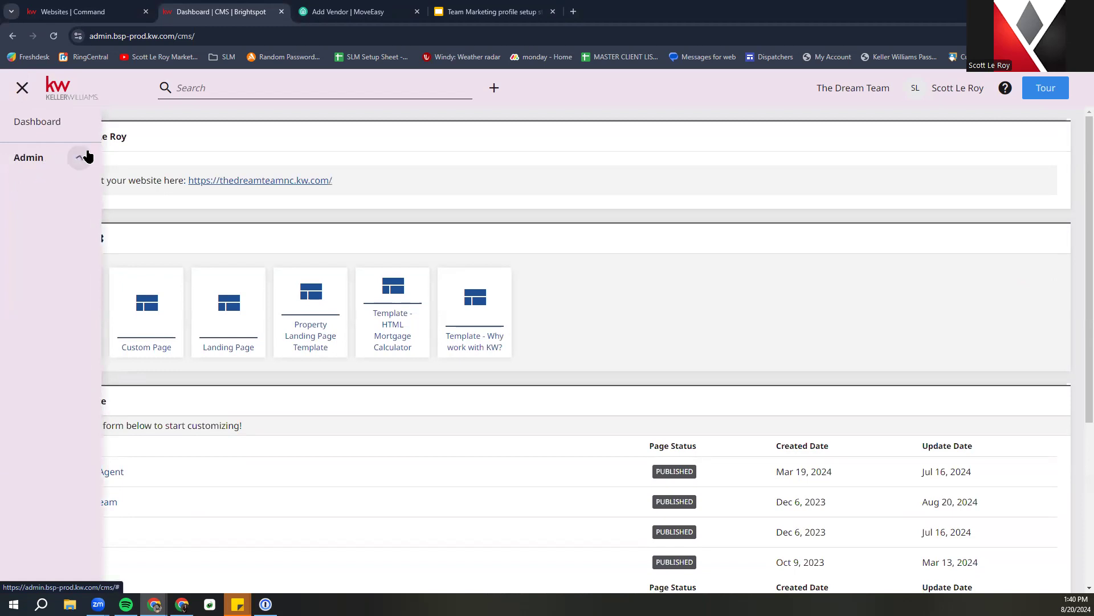
pyautogui.click(81, 160)
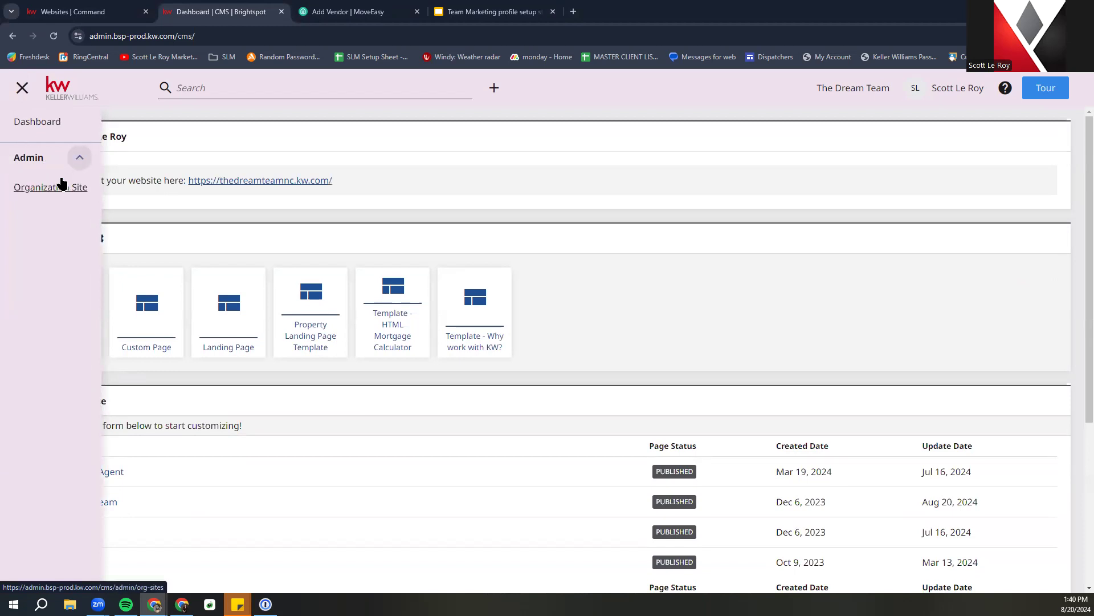
pyautogui.click(56, 190)
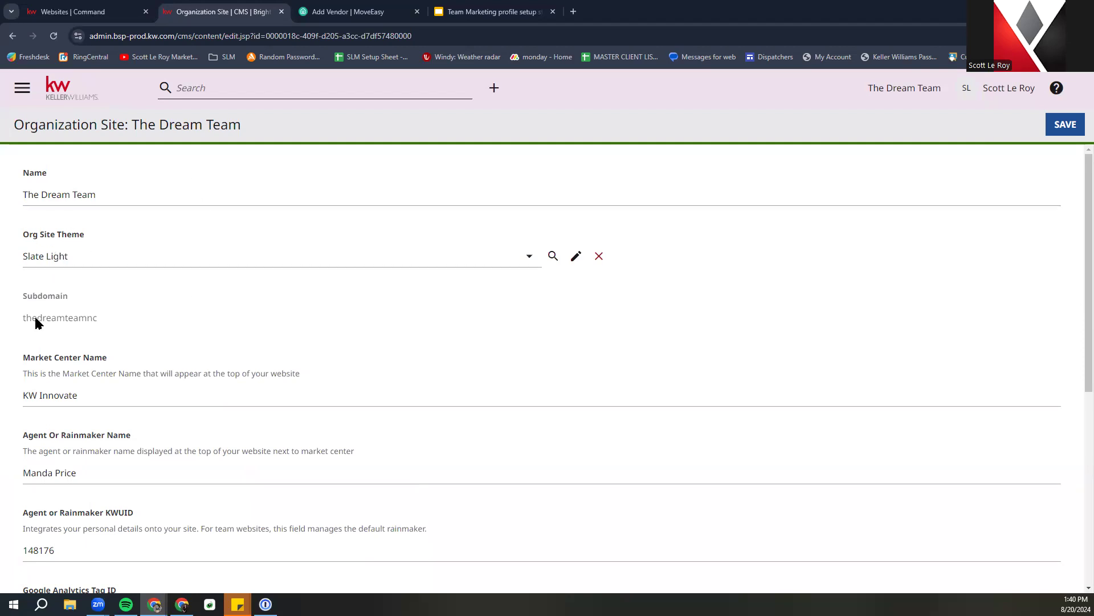
# Review the Org Site Theme choices and the market center and agent or rainmaker fields, keeping Slate Light
pyautogui.click(108, 257)
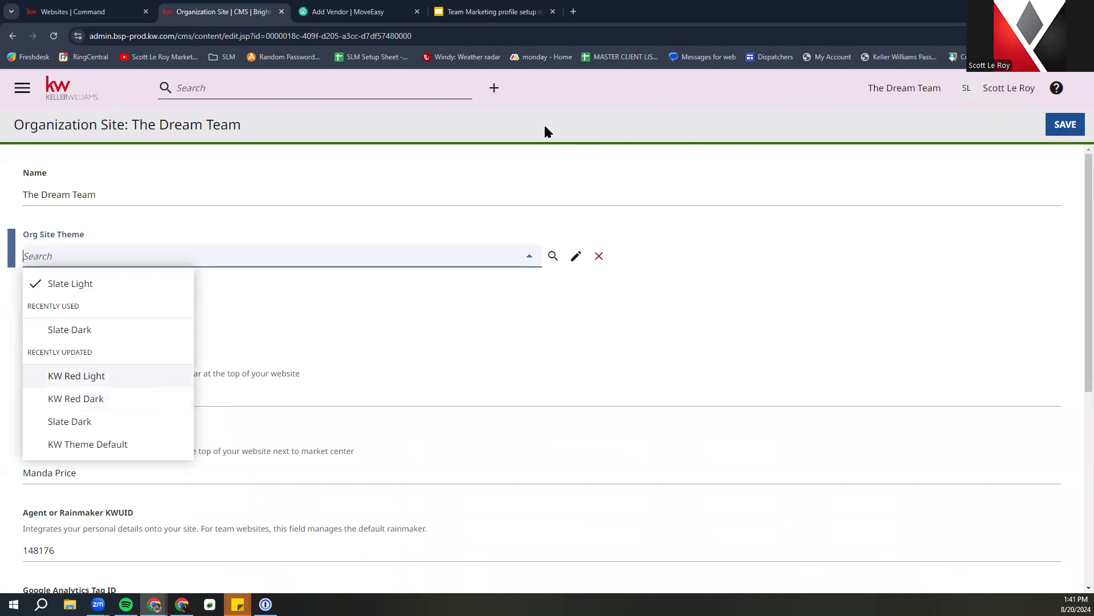
pyautogui.click(633, 318)
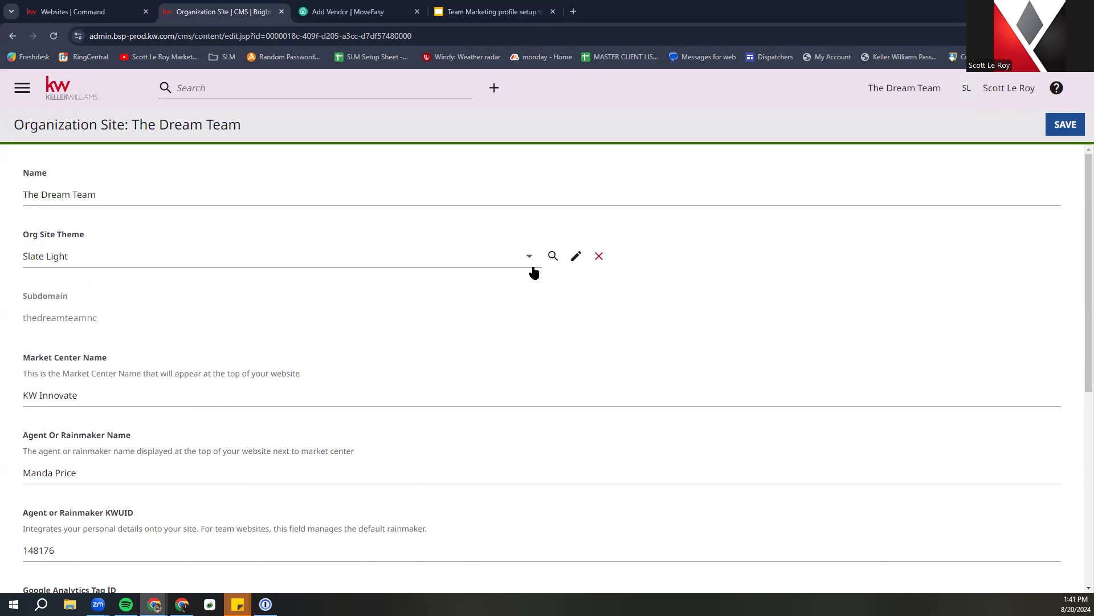
pyautogui.scroll(-4, 121, 282)
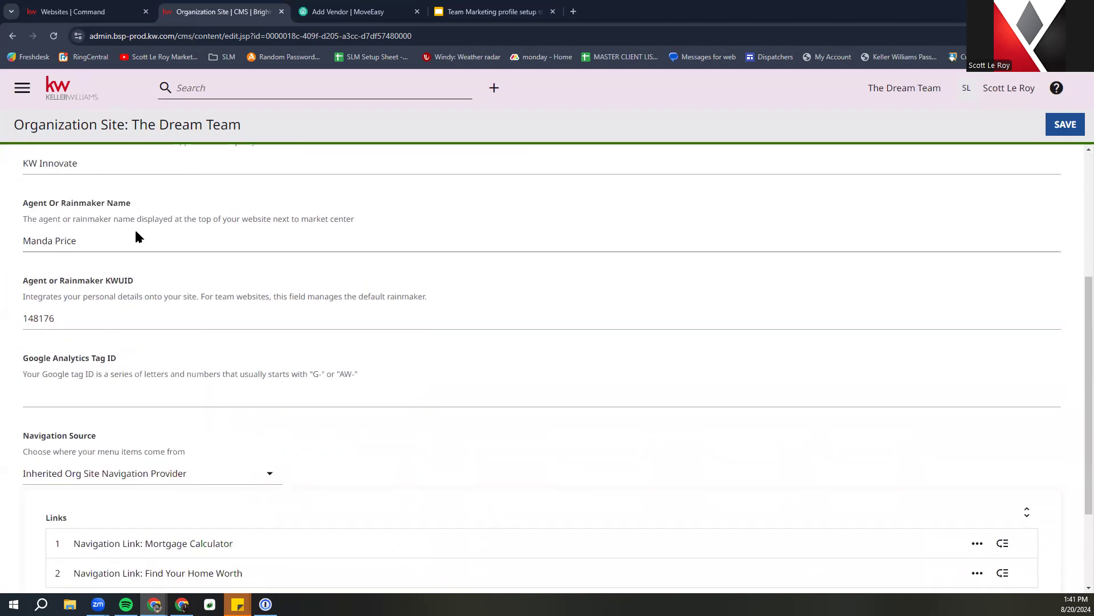
pyautogui.scroll(2, 135, 235)
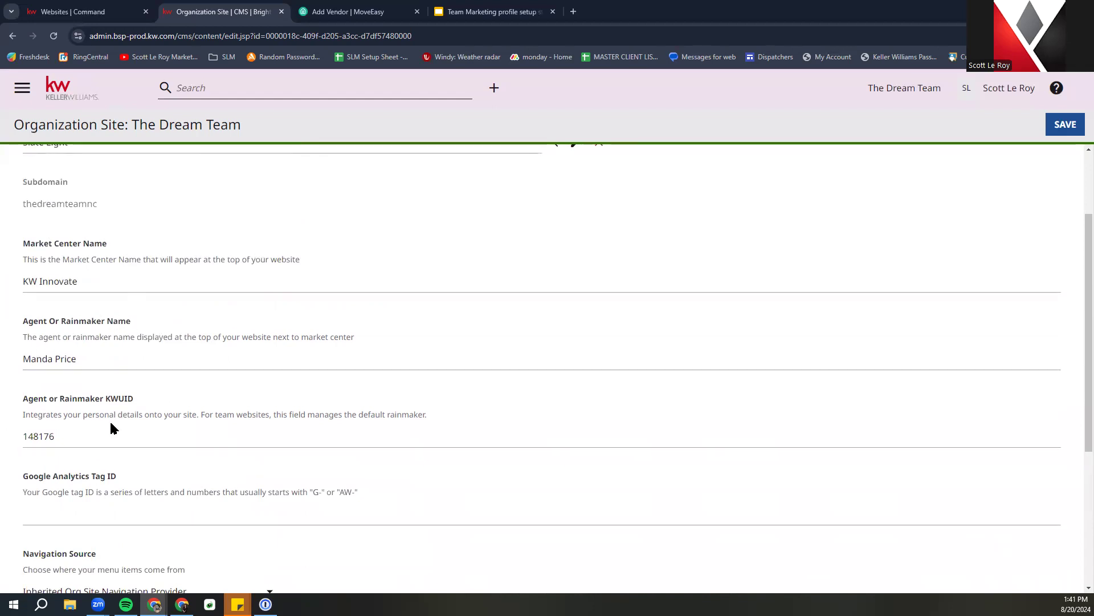
pyautogui.scroll(1, 79, 425)
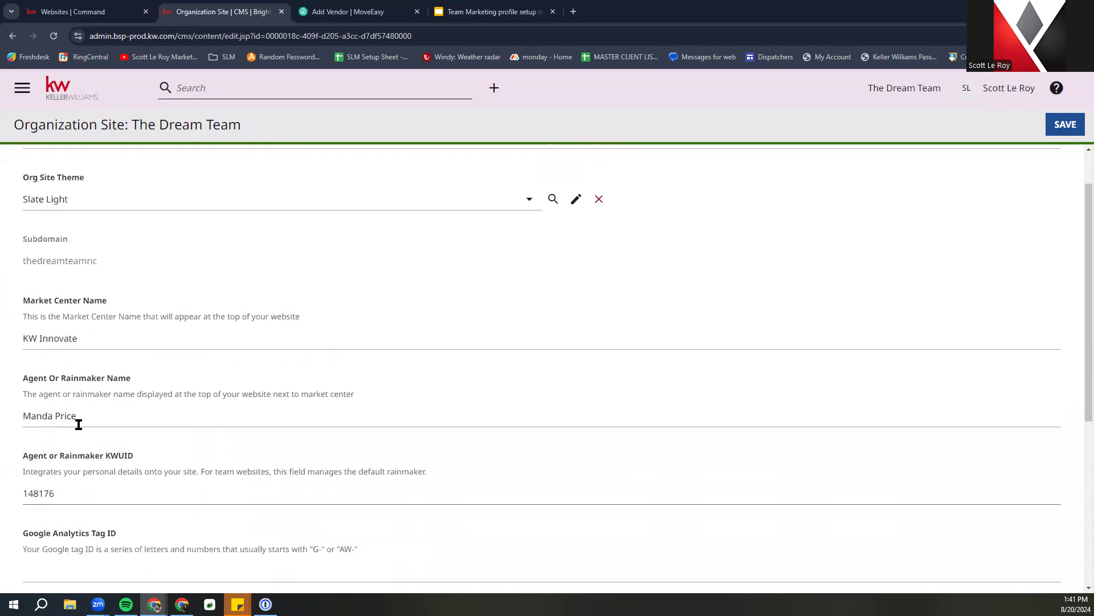
# Review the Google Analytics Tag ID field and the Navigation Source with its menu links
pyautogui.scroll(-3, 204, 442)
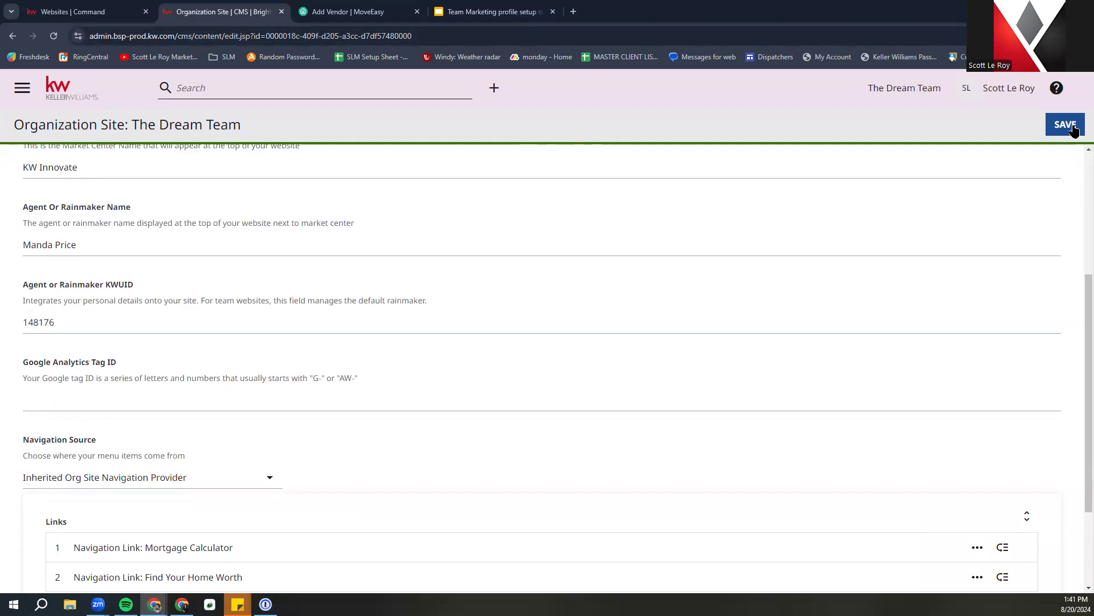
pyautogui.scroll(-3, 81, 413)
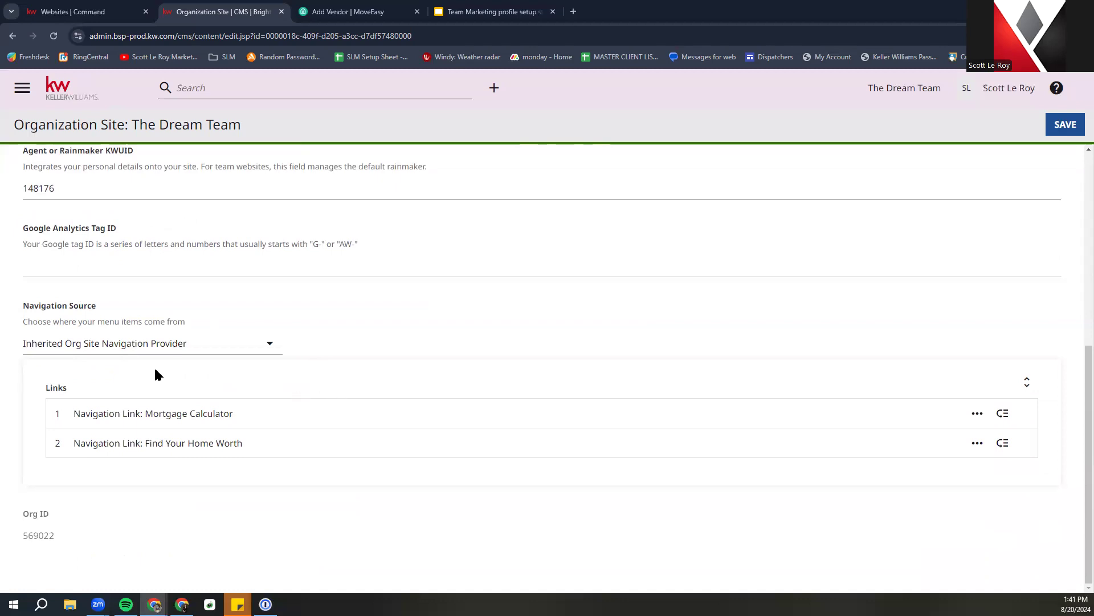
pyautogui.scroll(1, 53, 388)
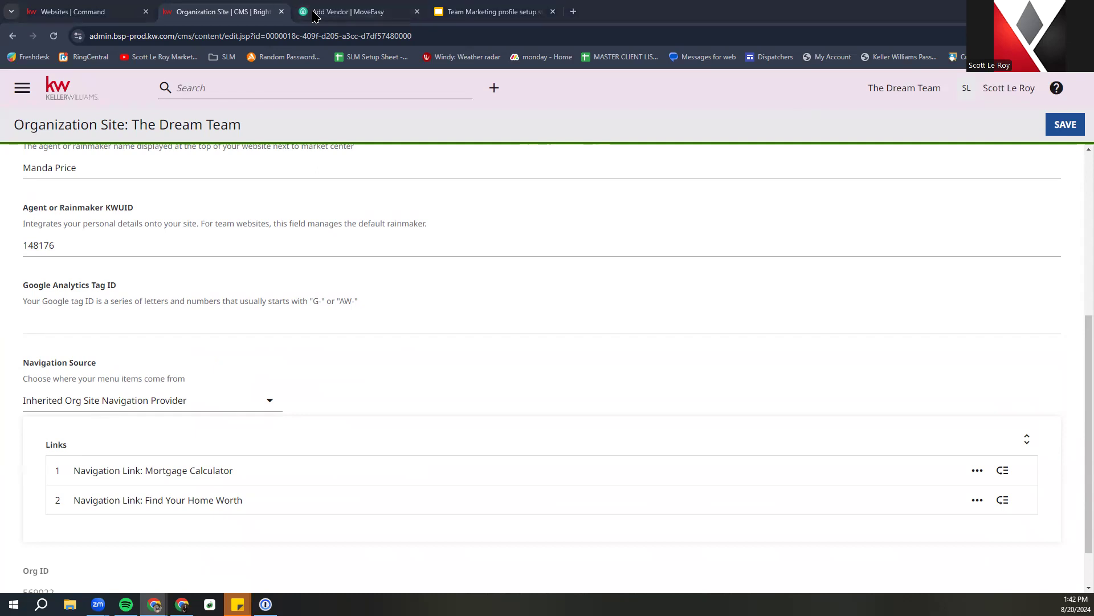
# Return to the CMS dashboard and open the live team website in a separate browser tab
pyautogui.click(57, 94)
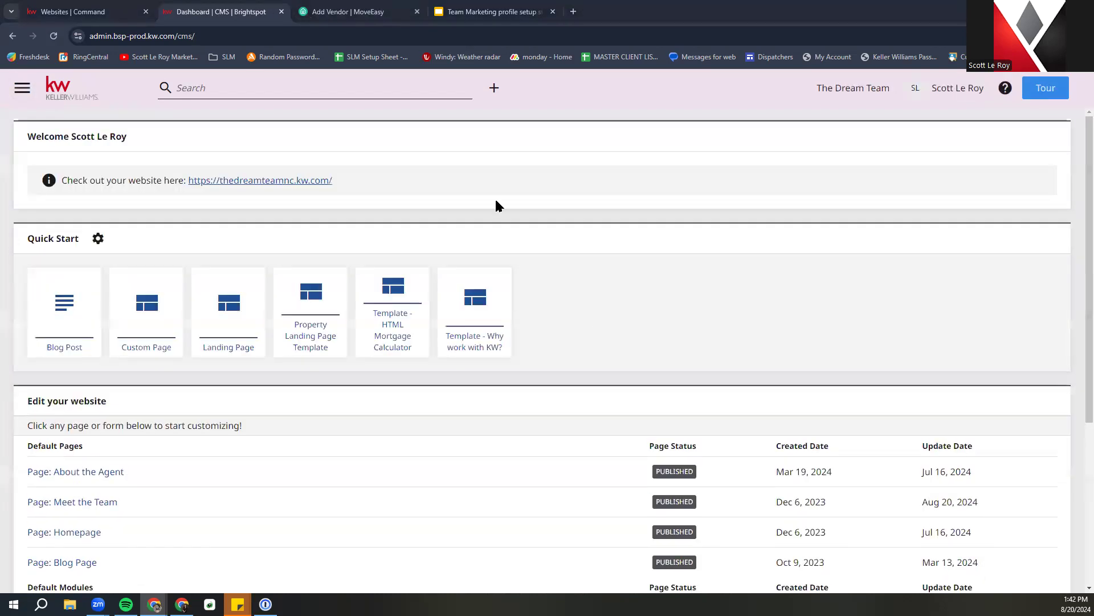
pyautogui.rightClick(239, 184)
pyautogui.click(295, 196)
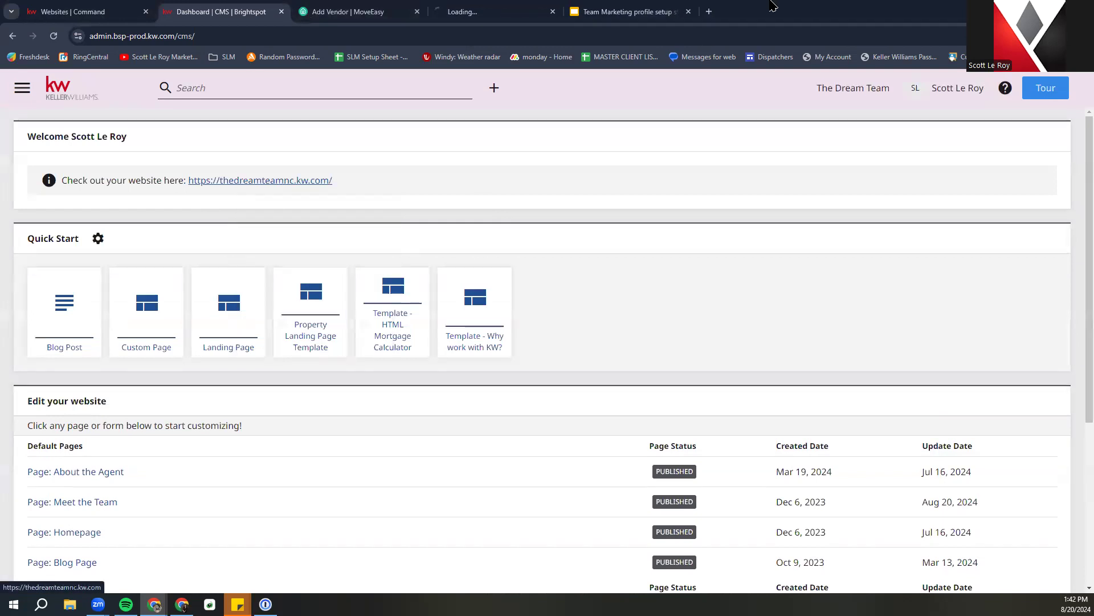
pyautogui.click(466, 8)
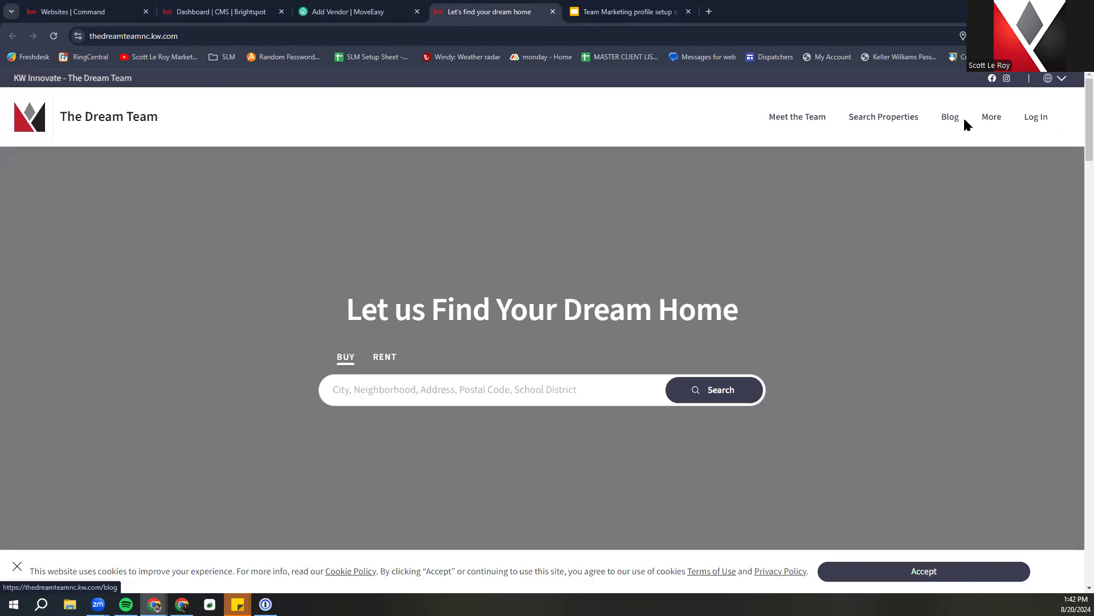
# Review the live site's More navigation links and the visitor login page, returning to the homepage
pyautogui.click(995, 117)
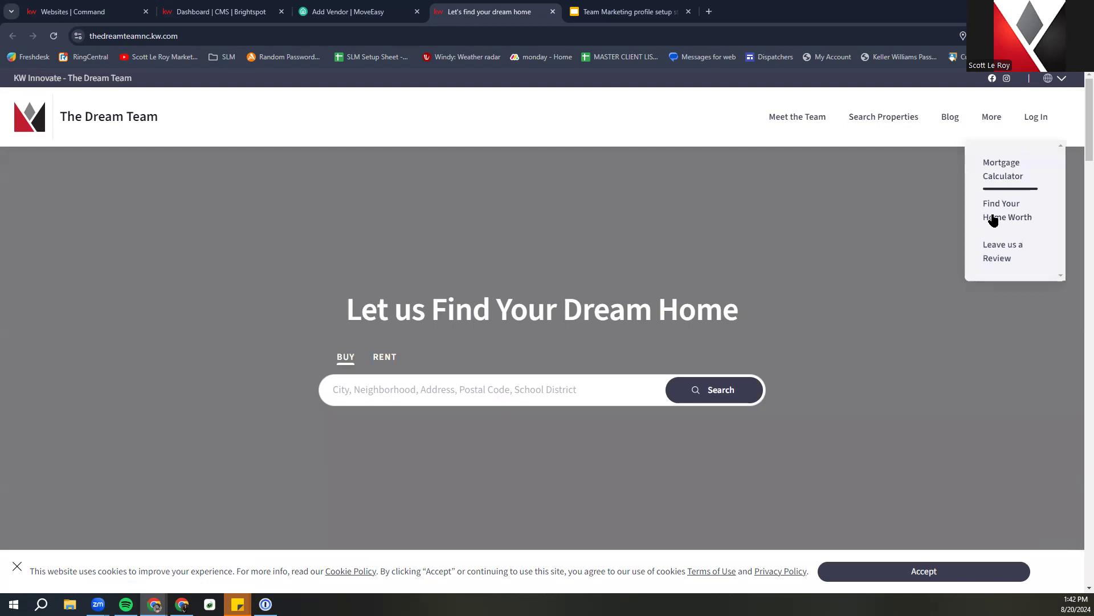
pyautogui.click(911, 279)
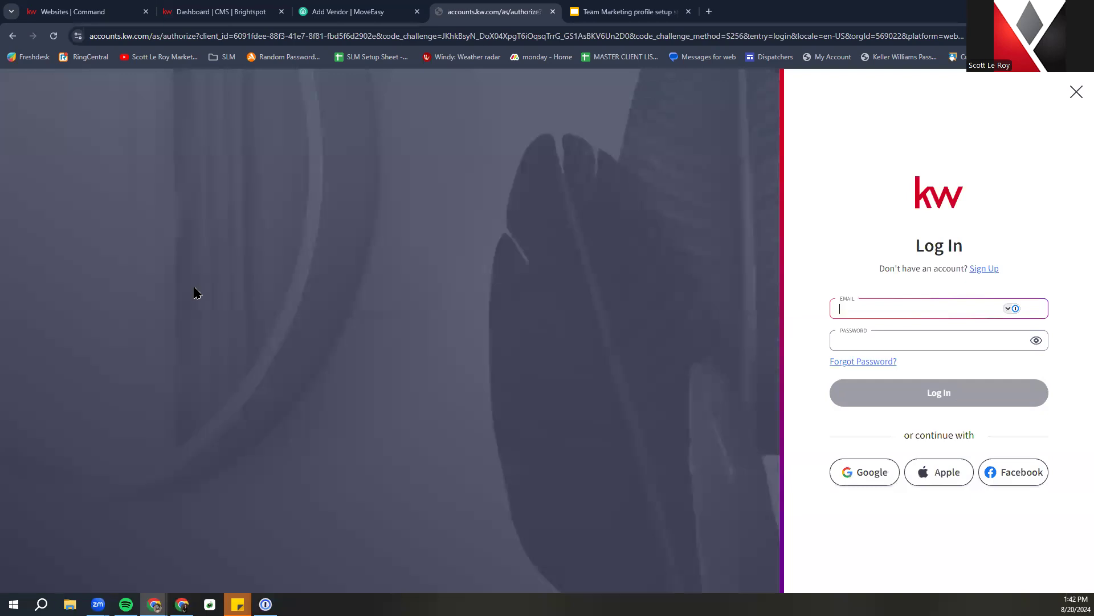
pyautogui.click(812, 205)
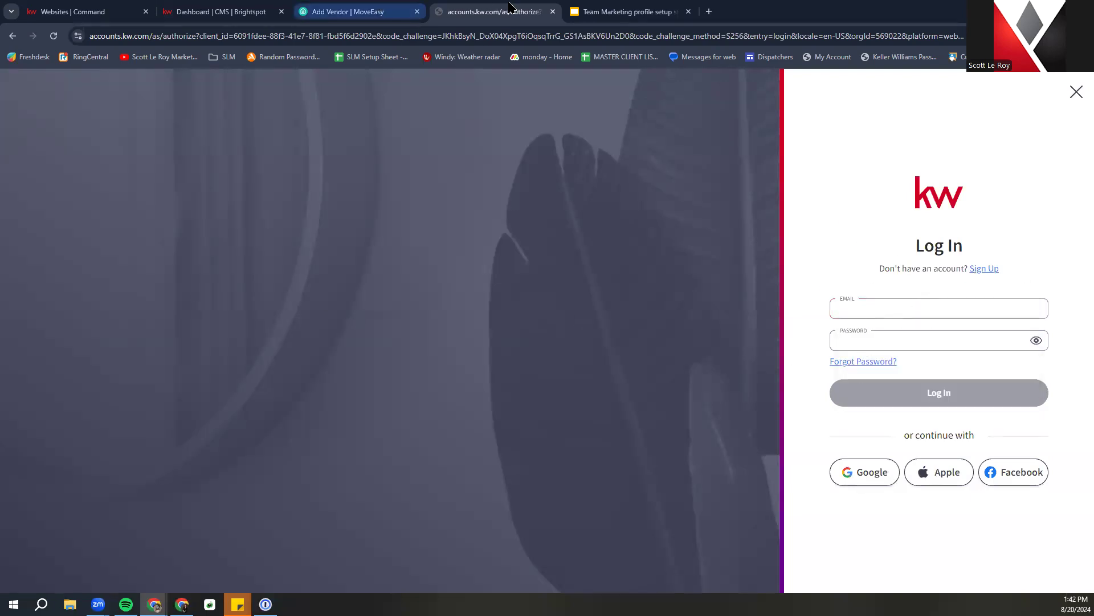
pyautogui.click(13, 36)
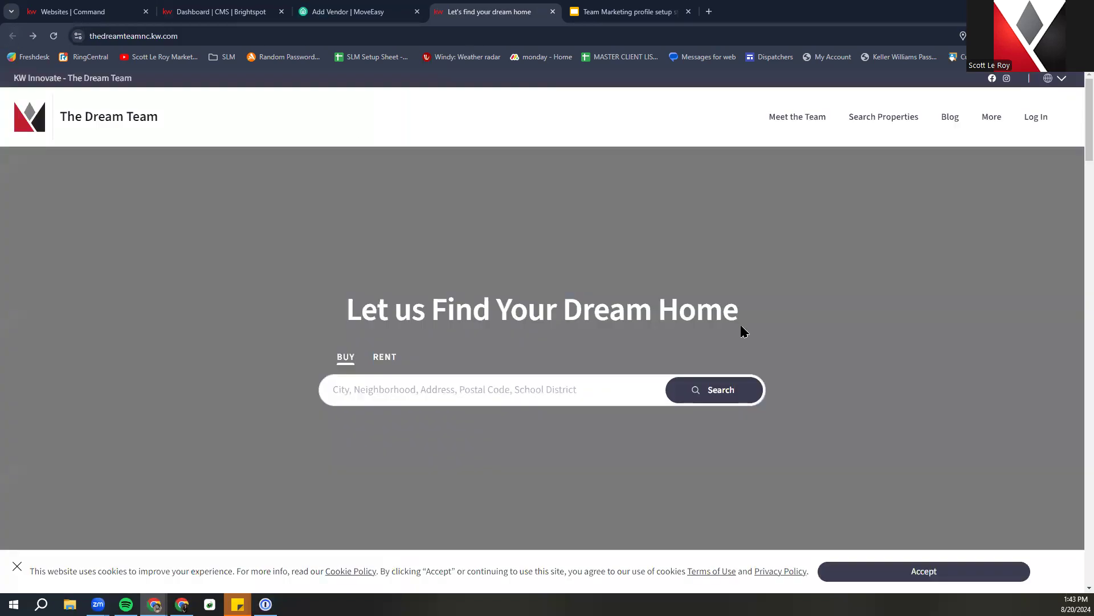
# Examine the live homepage from the featured properties through the testimonials and blog to the Contact Us form and office details
pyautogui.scroll(-4, 741, 328)
pyautogui.scroll(-5, 741, 328)
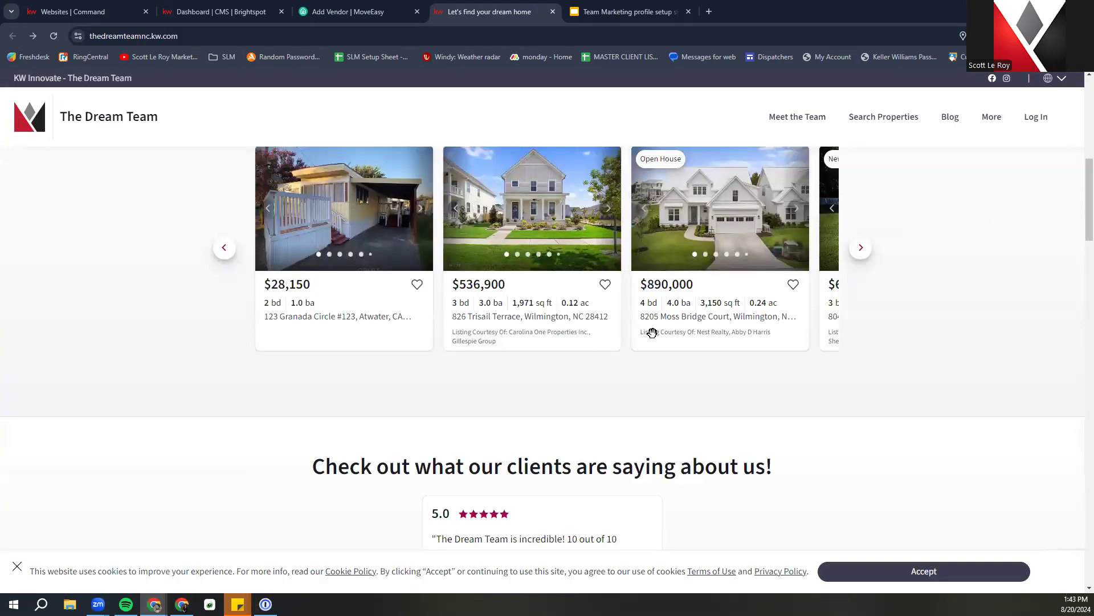
pyautogui.scroll(-2, 667, 338)
pyautogui.scroll(-1, 668, 343)
pyautogui.scroll(-12, 676, 382)
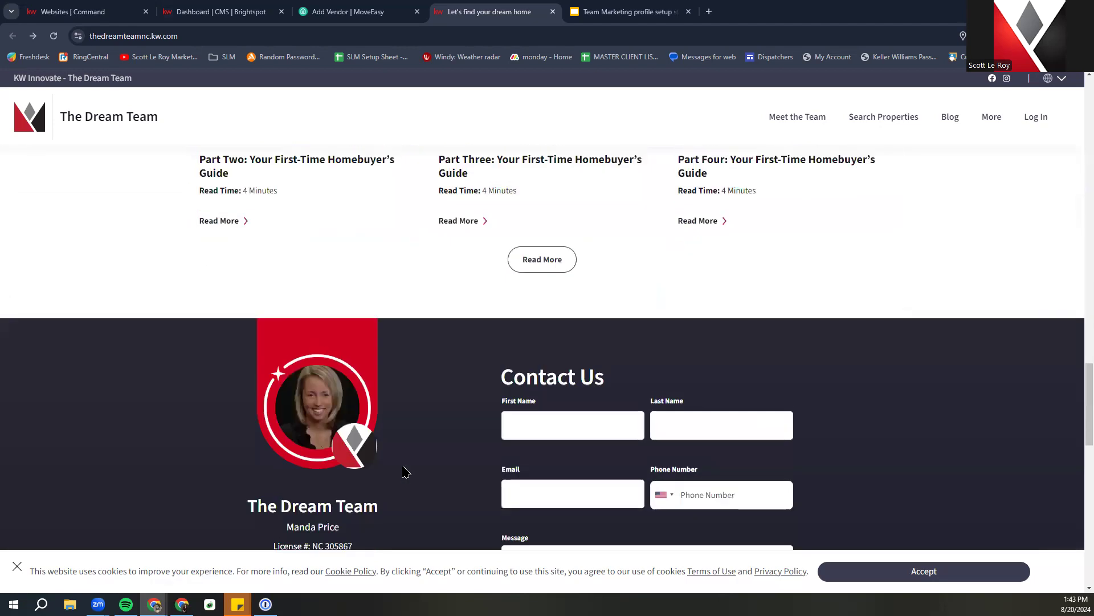
pyautogui.scroll(-2, 405, 472)
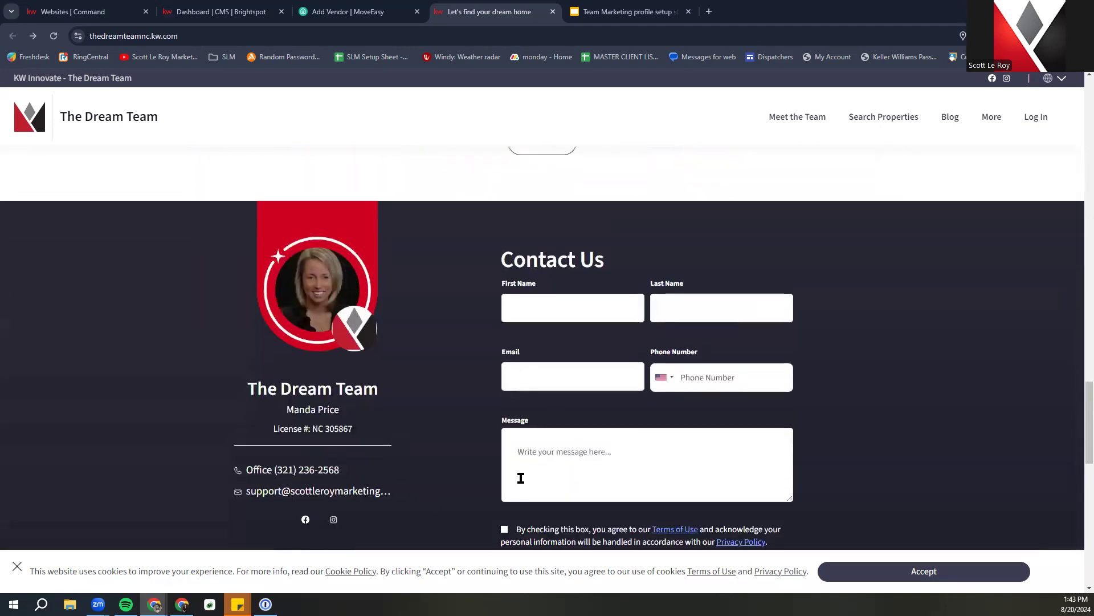
pyautogui.scroll(-5, 745, 379)
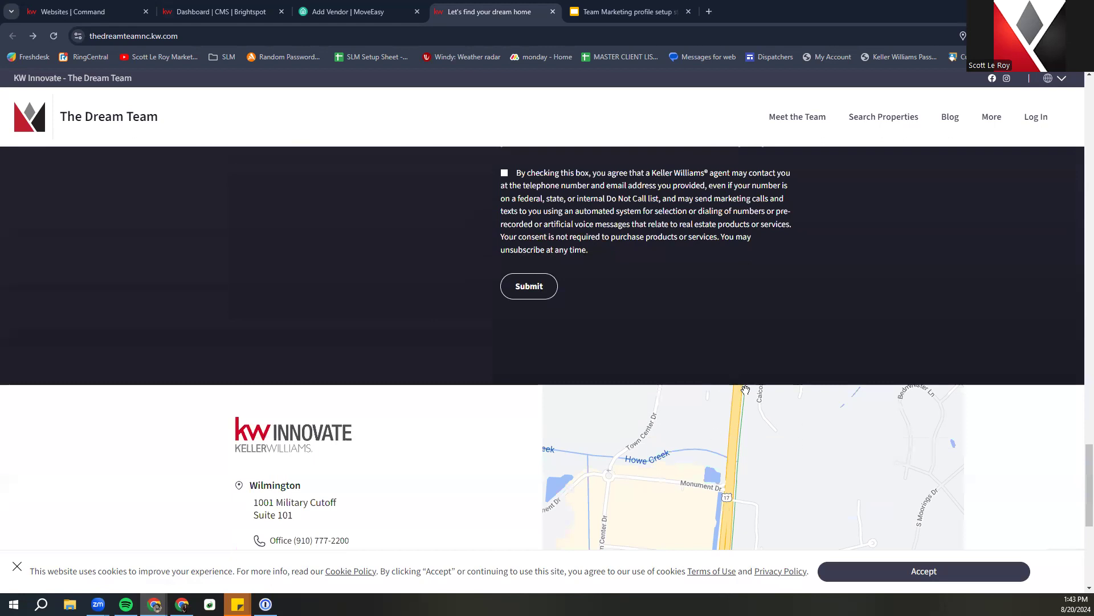